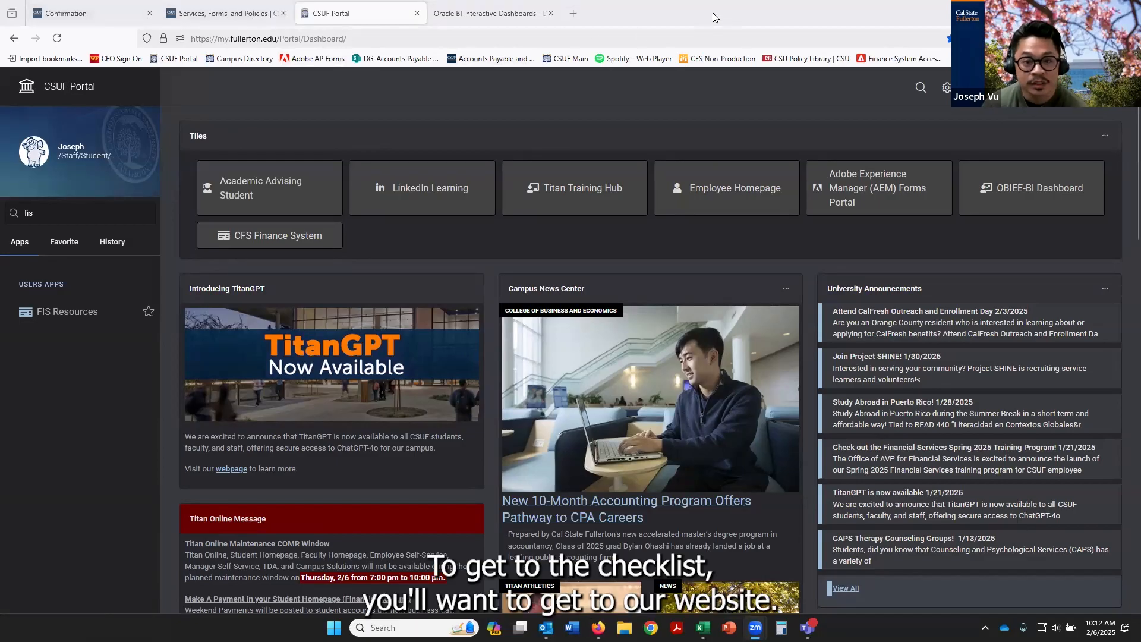
# Switch to the open Services, Forms, and Policies page and go to the bookmarked Accounts Payable and Travel site
pyautogui.click(223, 13)
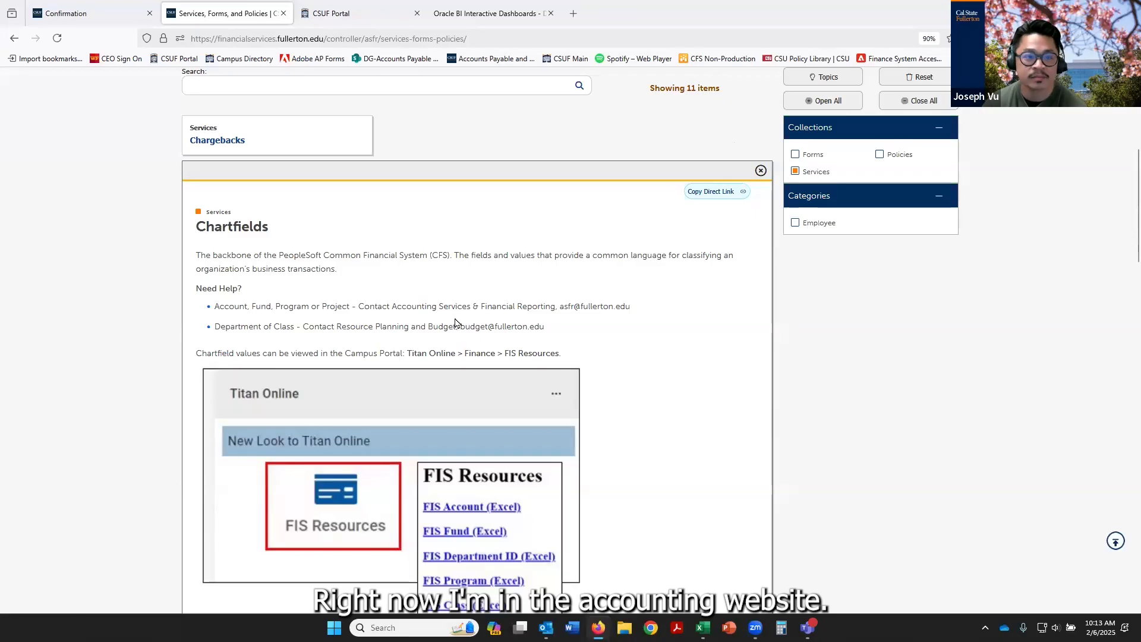
pyautogui.scroll(8, 455, 322)
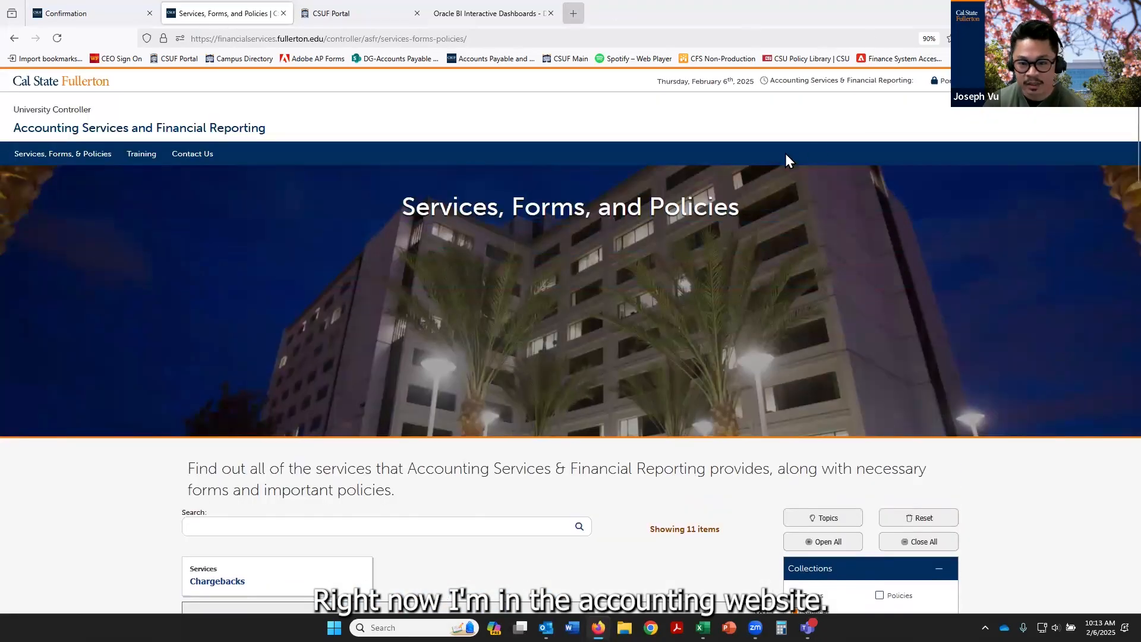
pyautogui.click(491, 58)
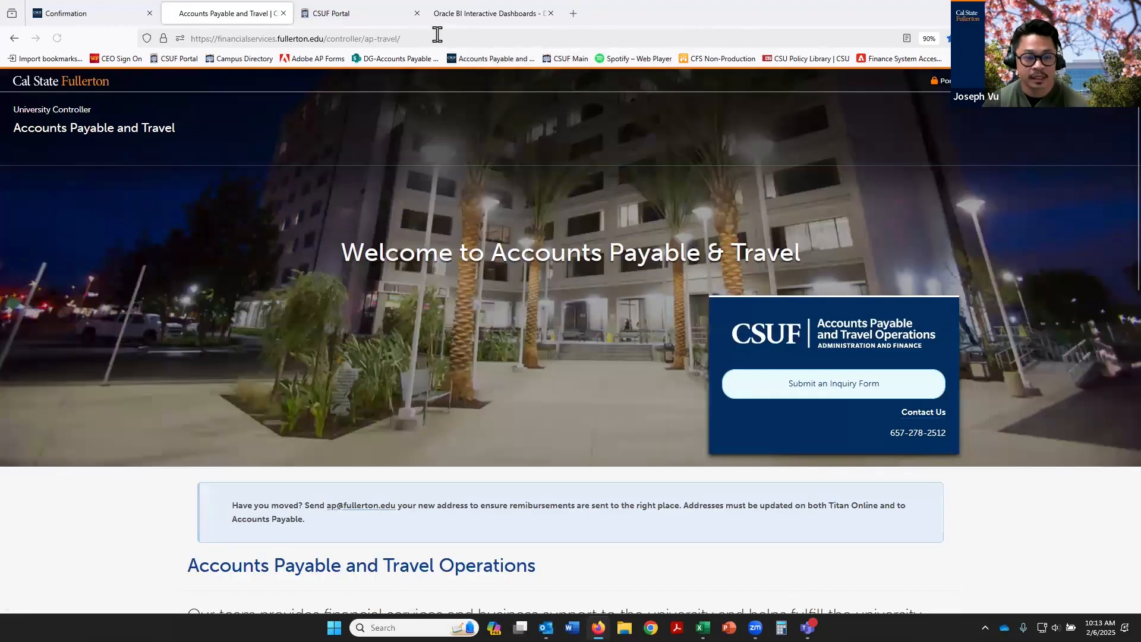
# Select the Accounts Payable and Travel page's web address to share it in the meeting chat
pyautogui.click(432, 39)
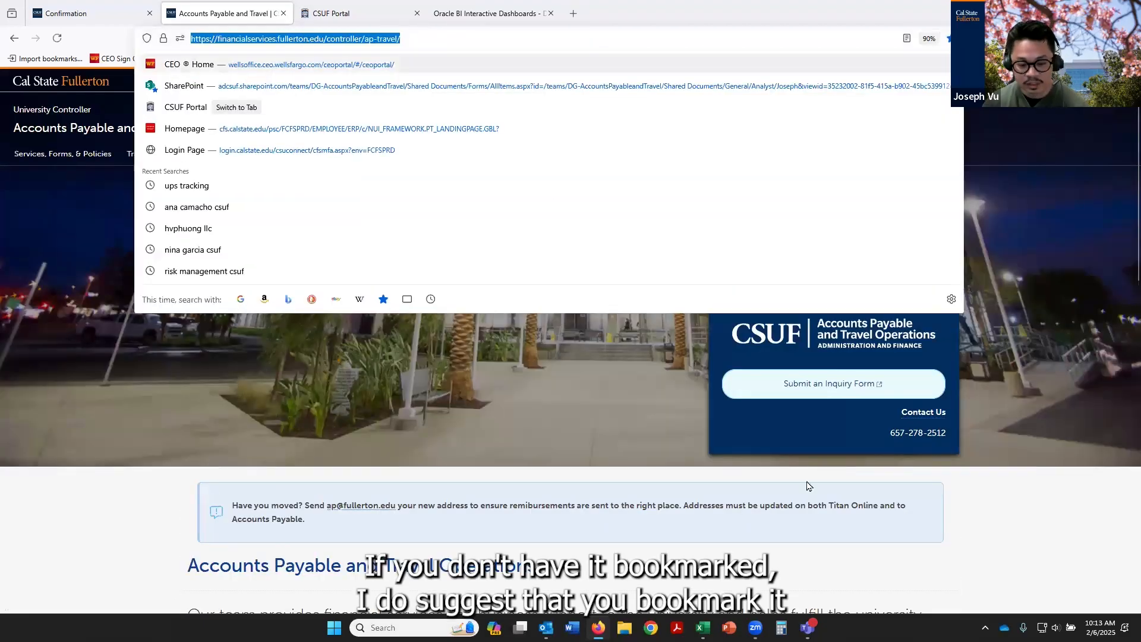
pyautogui.moveTo(807, 627)
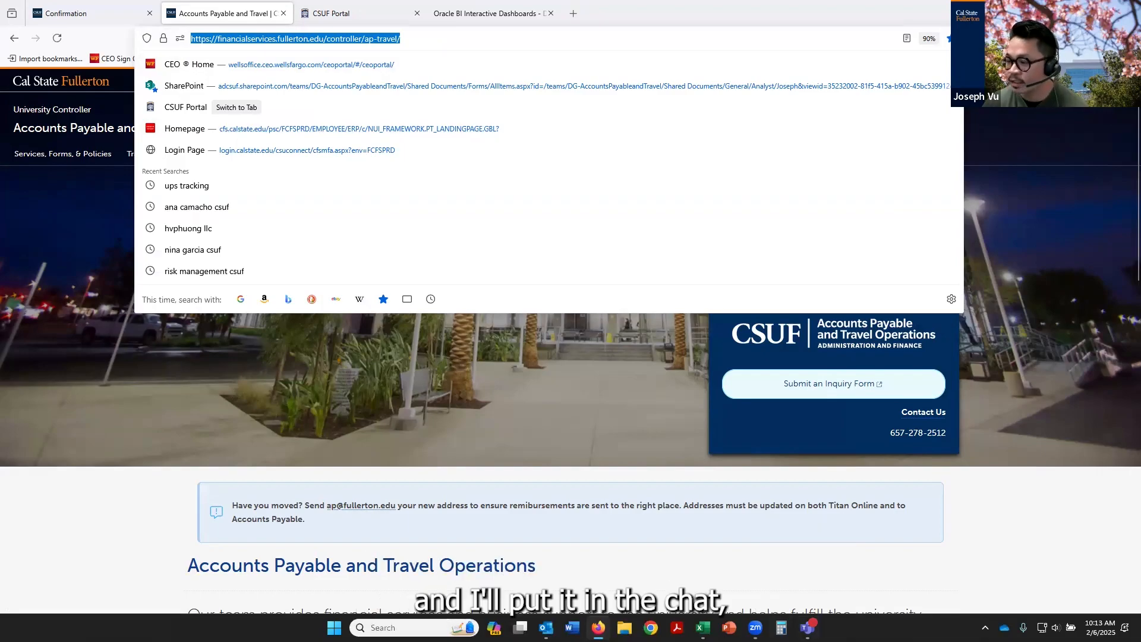
pyautogui.hotkey('alt', 'Tab')
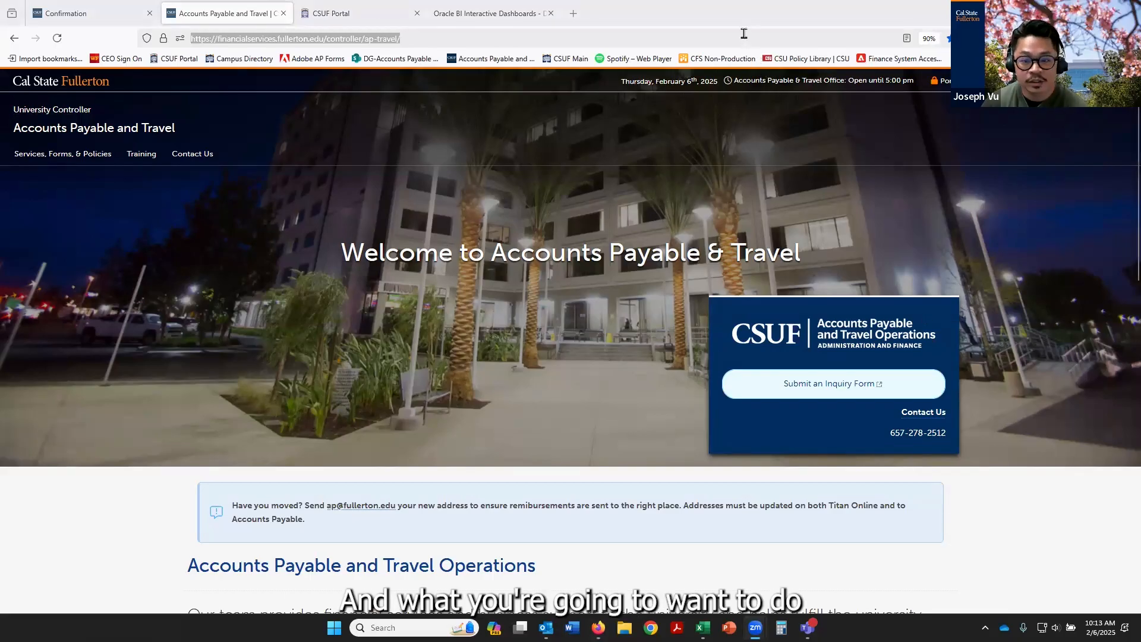
pyautogui.click(701, 43)
# Open the Accounts Payable services list and expand the Check Request entry
pyautogui.scroll(-5, 569, 233)
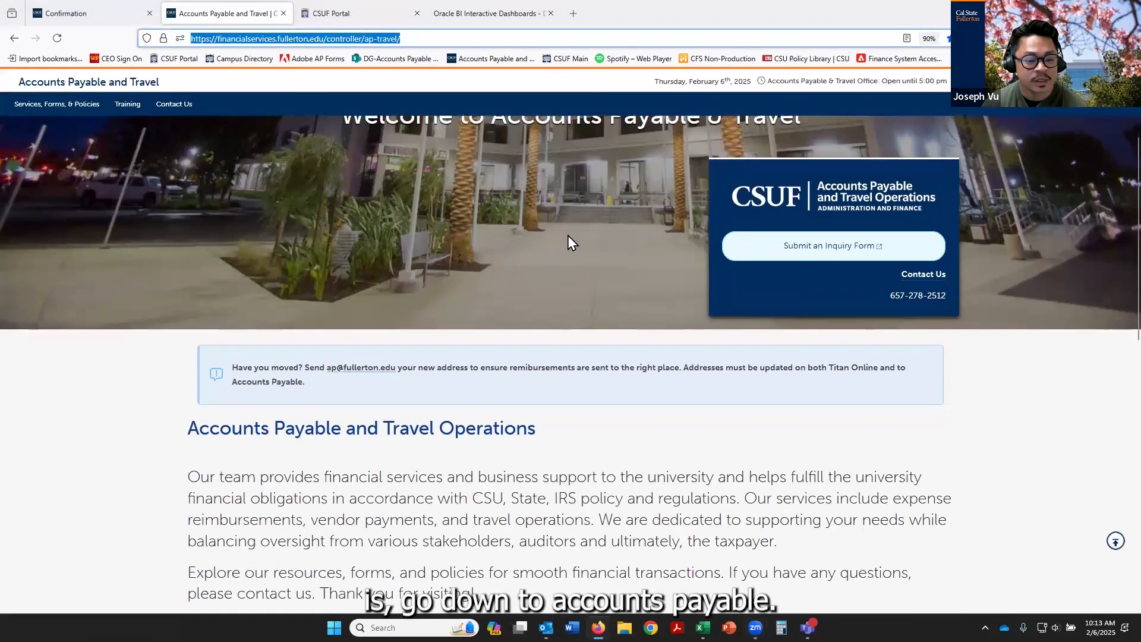
pyautogui.scroll(-2, 568, 240)
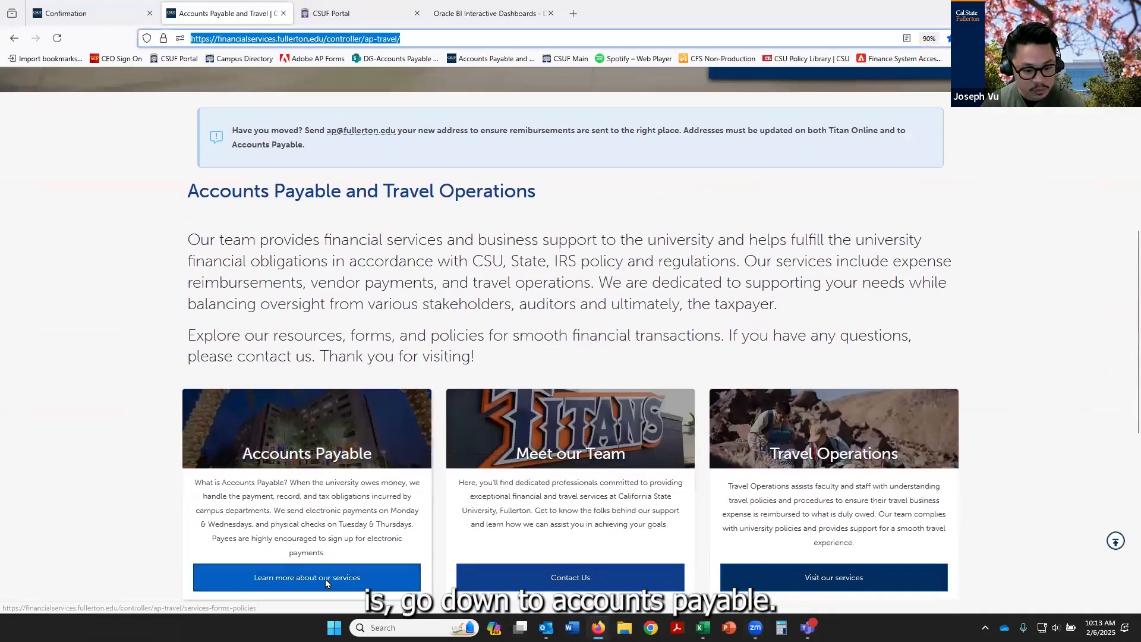
pyautogui.click(326, 579)
pyautogui.scroll(-5, 648, 315)
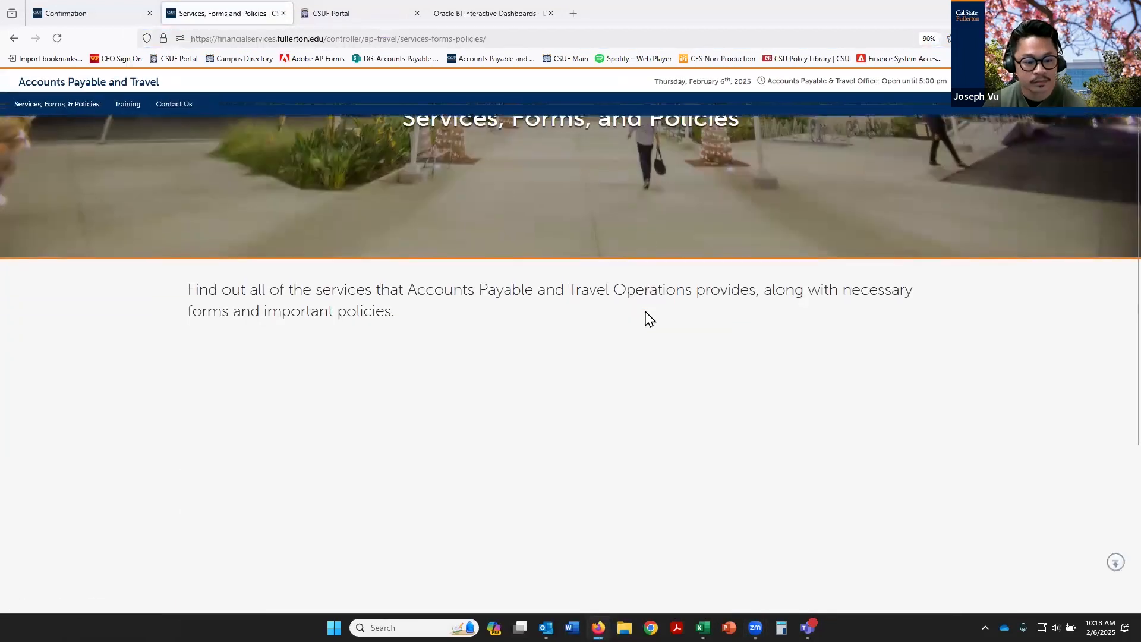
pyautogui.scroll(-1, 682, 334)
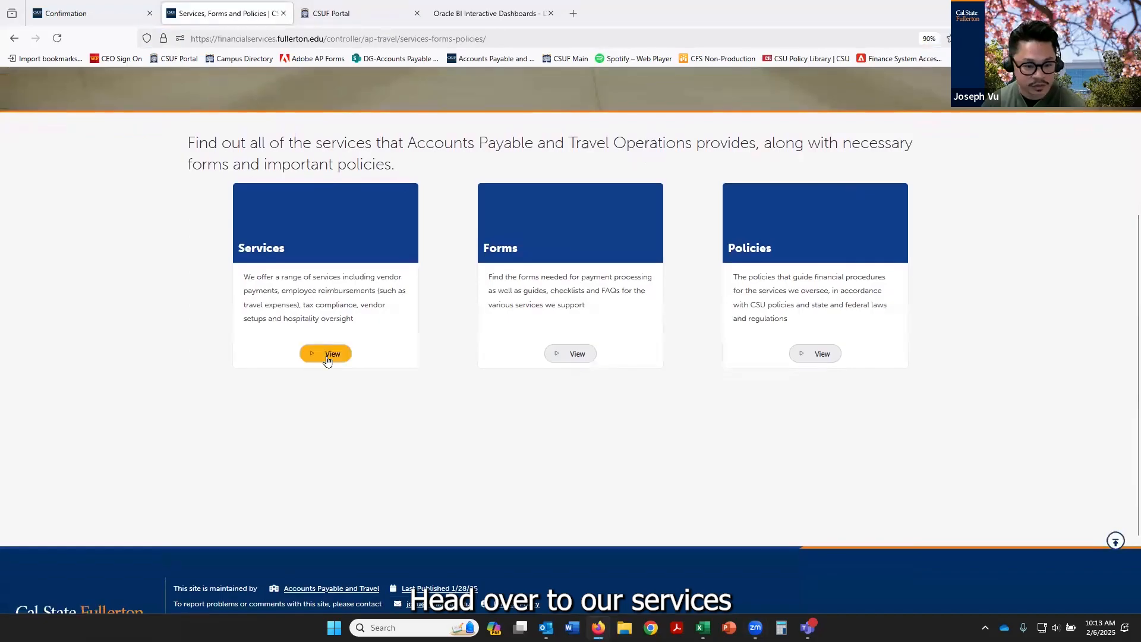
pyautogui.click(332, 362)
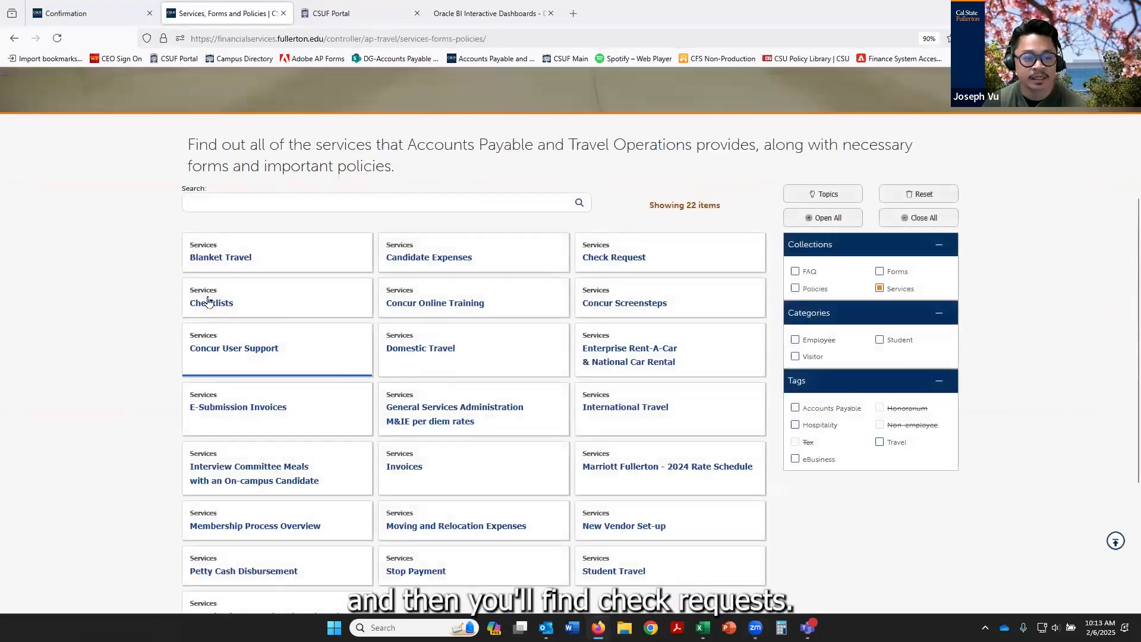
pyautogui.click(634, 269)
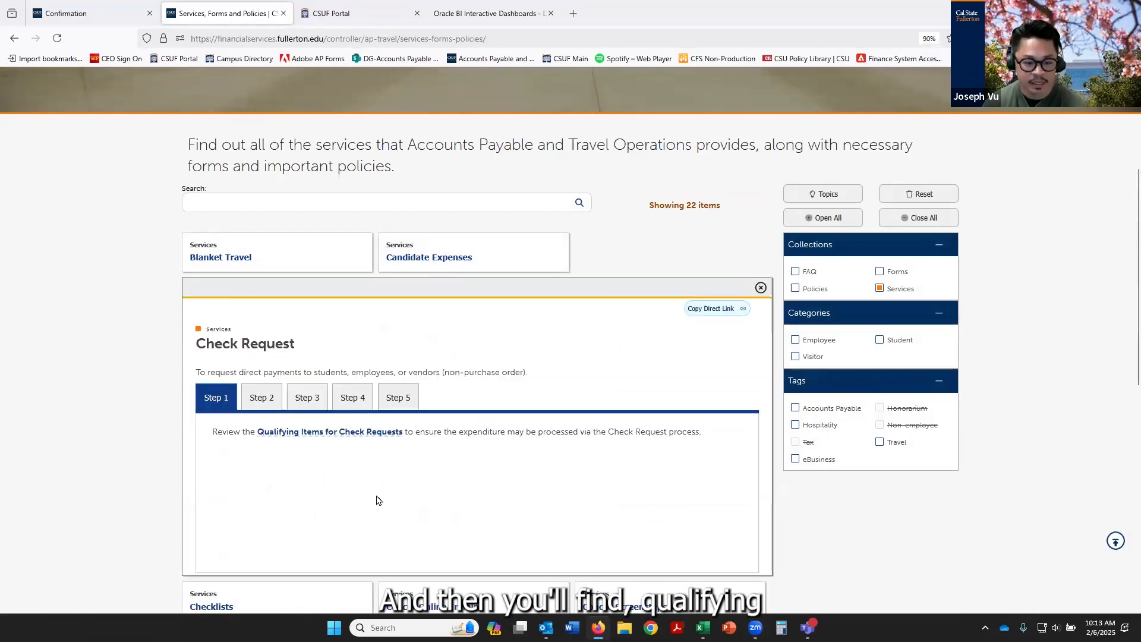
# Open the Qualifying Items for Check Requests document and look through its list of categories
pyautogui.click(306, 439)
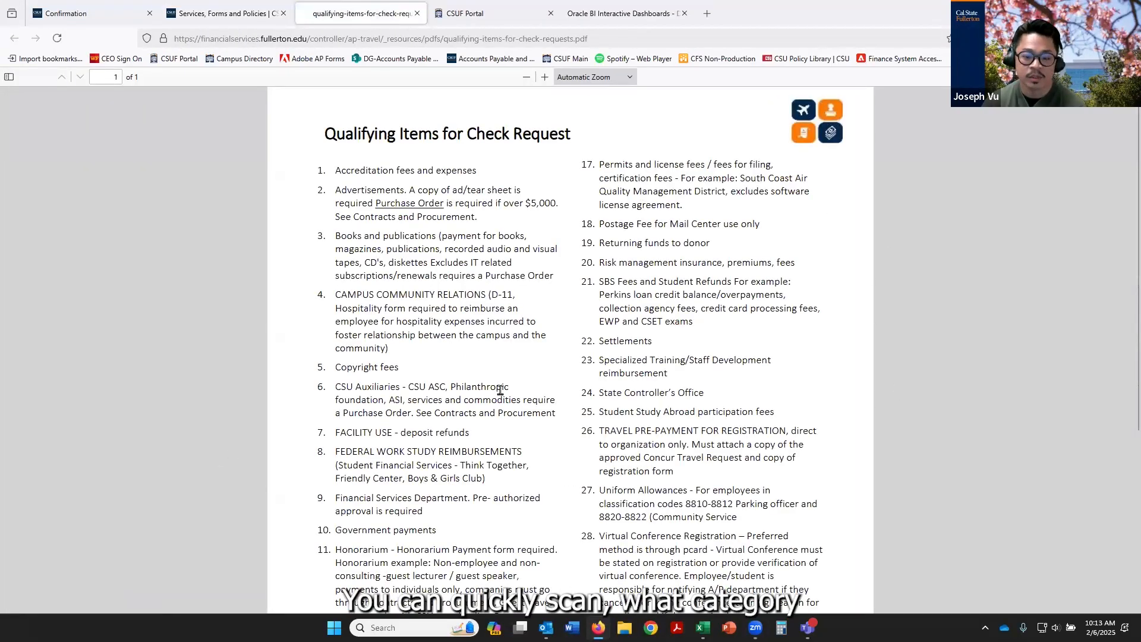
pyautogui.scroll(-5, 500, 389)
pyautogui.scroll(4, 338, 269)
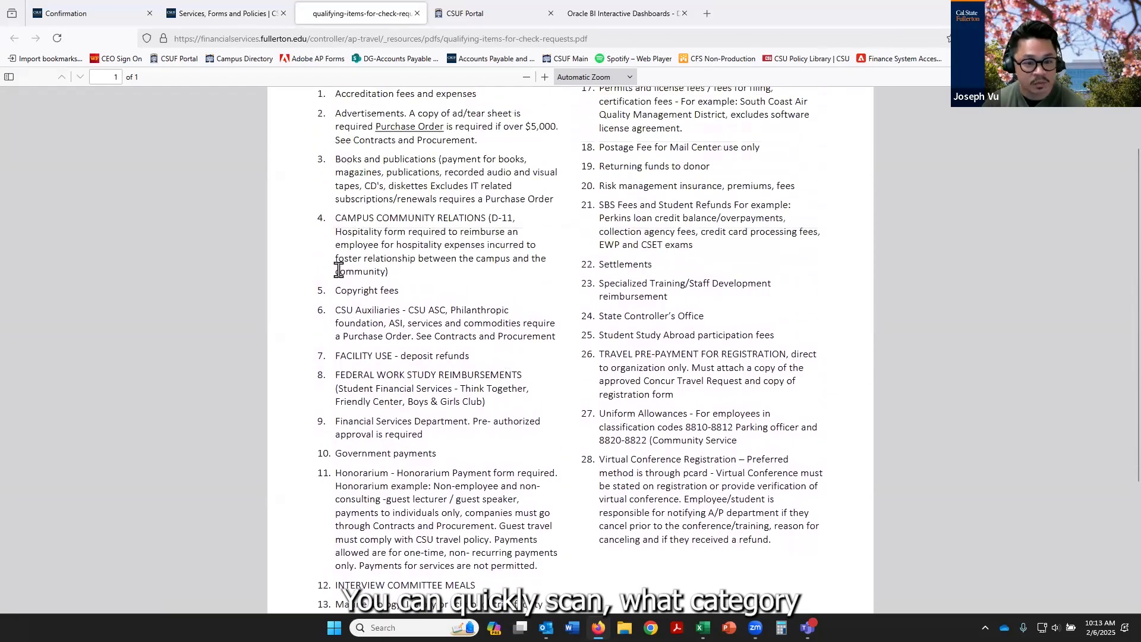
pyautogui.scroll(2, 338, 270)
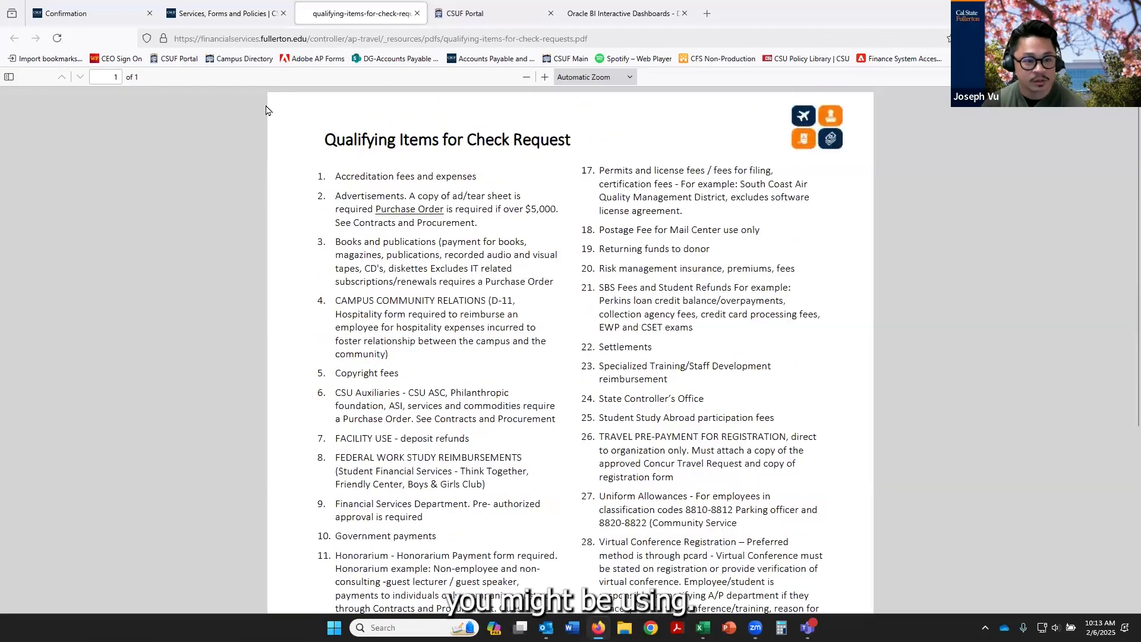
# Return to the Check Request service, review its Step 2 instructions and open the Check Request Form
pyautogui.click(218, 15)
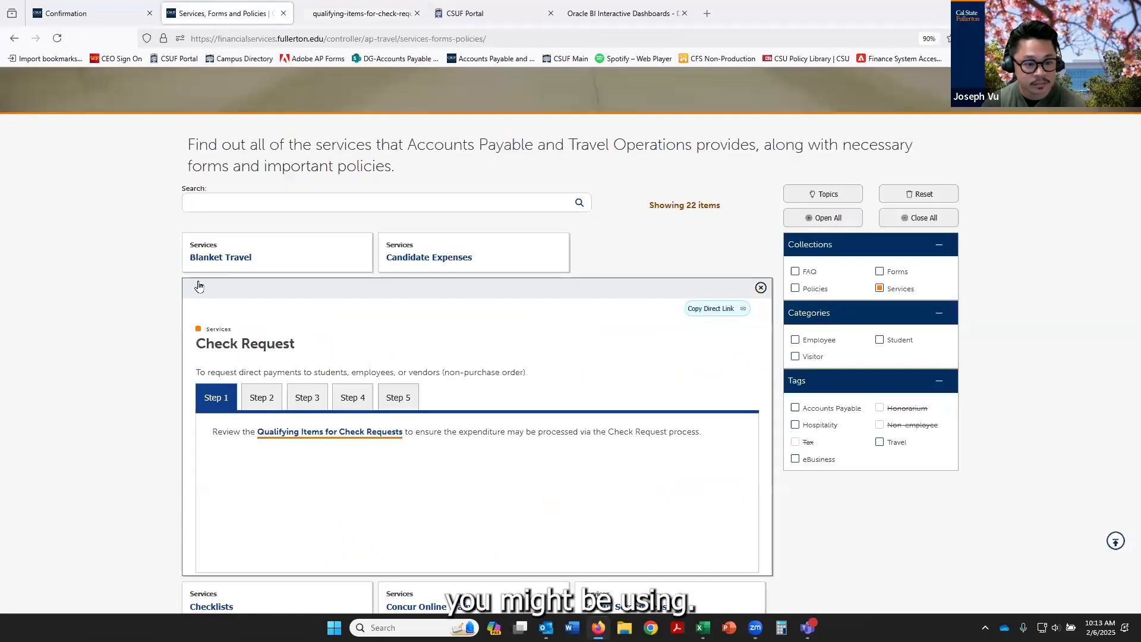
pyautogui.click(245, 398)
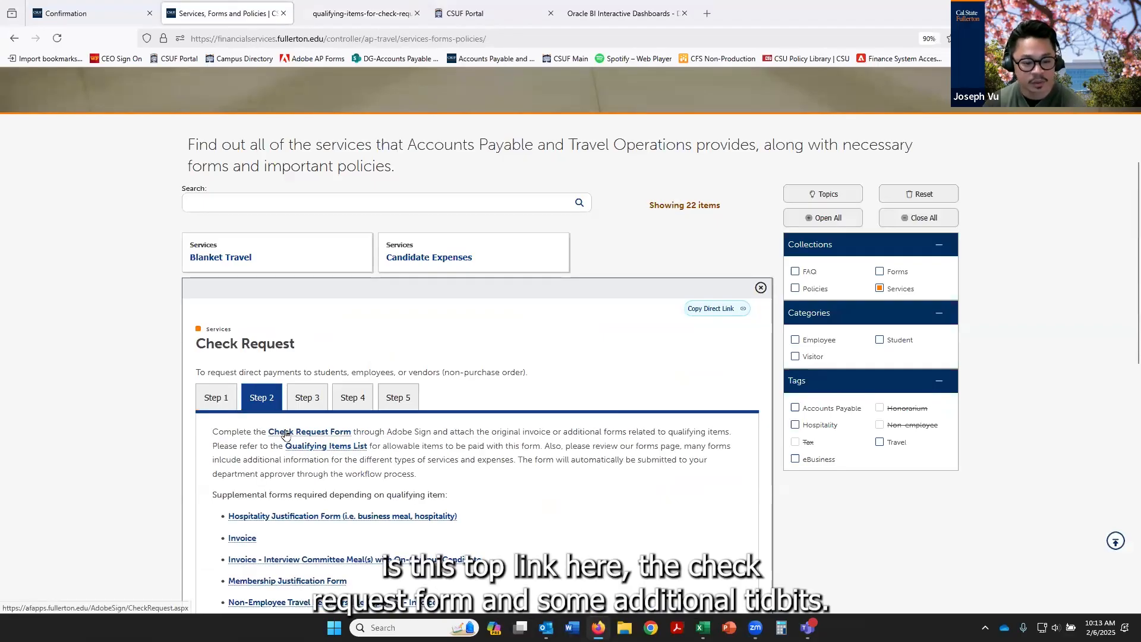
pyautogui.scroll(-3, 564, 494)
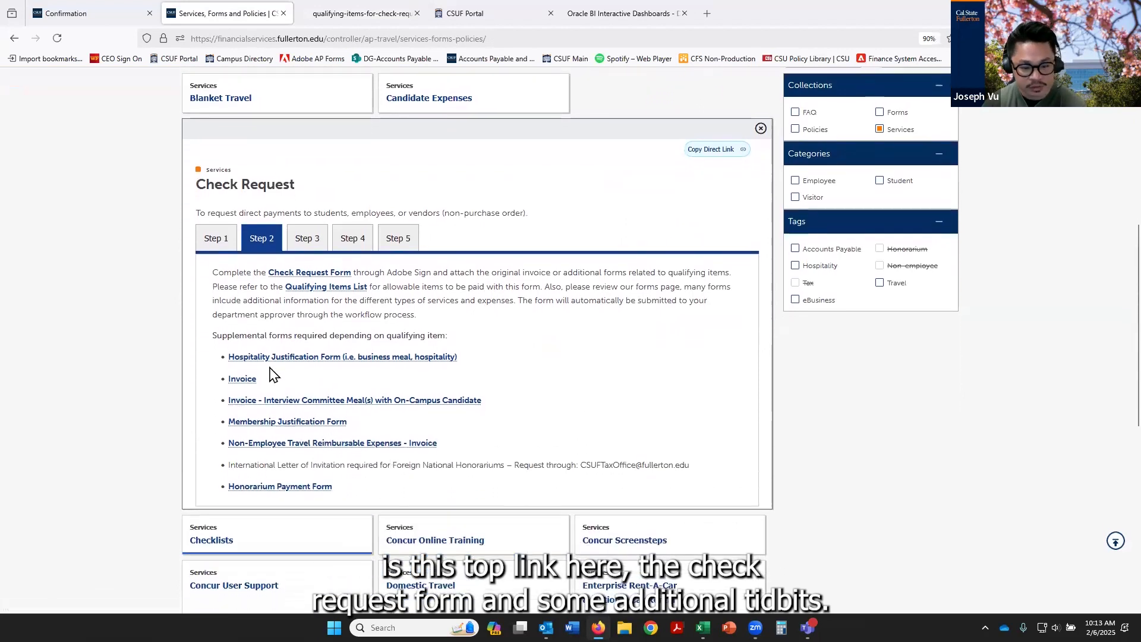
pyautogui.scroll(1, 315, 404)
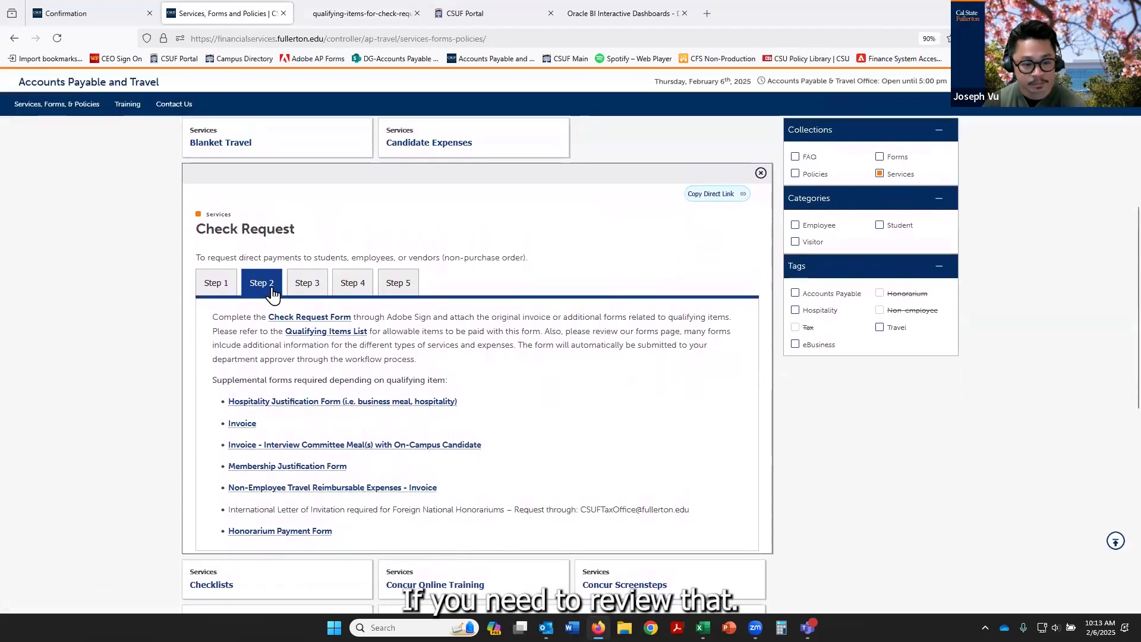
pyautogui.click(289, 321)
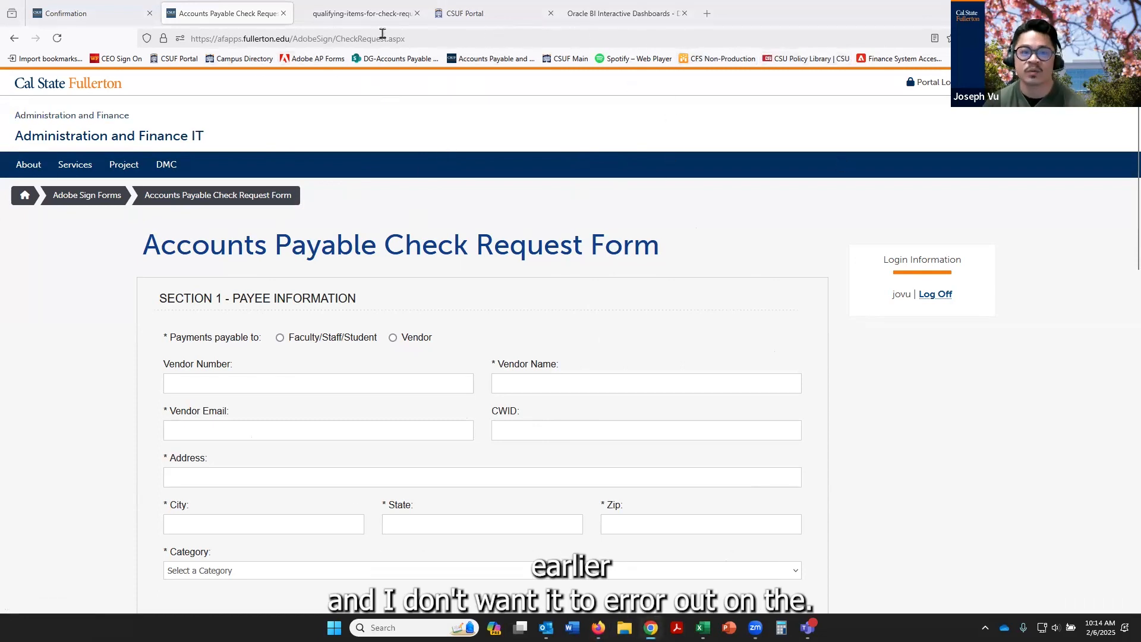
# Go back to the services page and take its web address over to Chrome
pyautogui.click(15, 38)
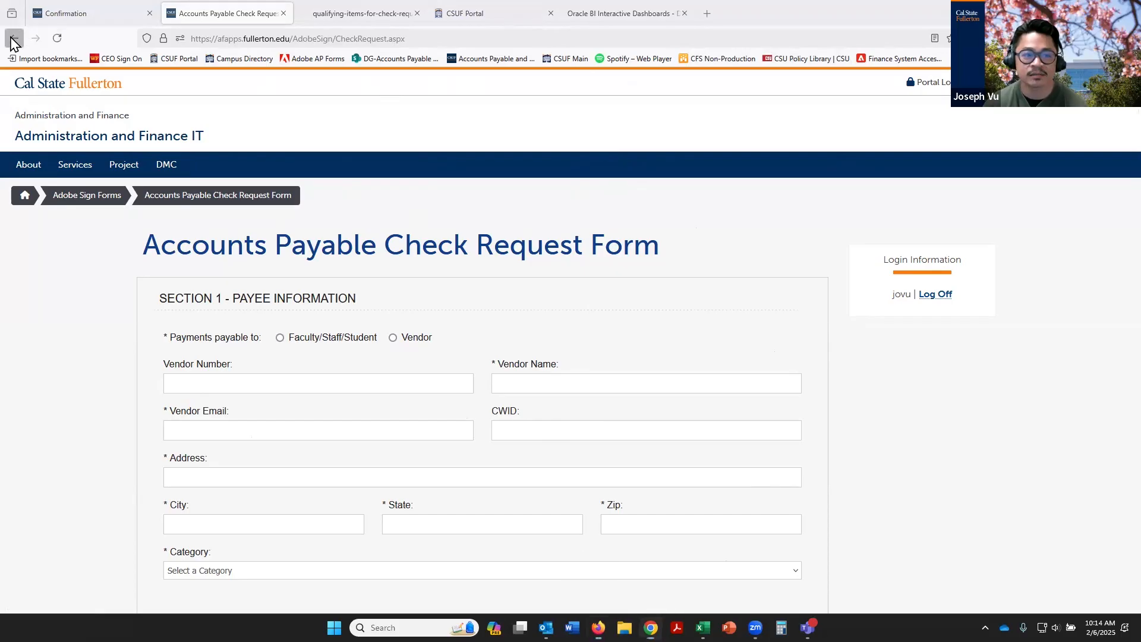
pyautogui.click(395, 40)
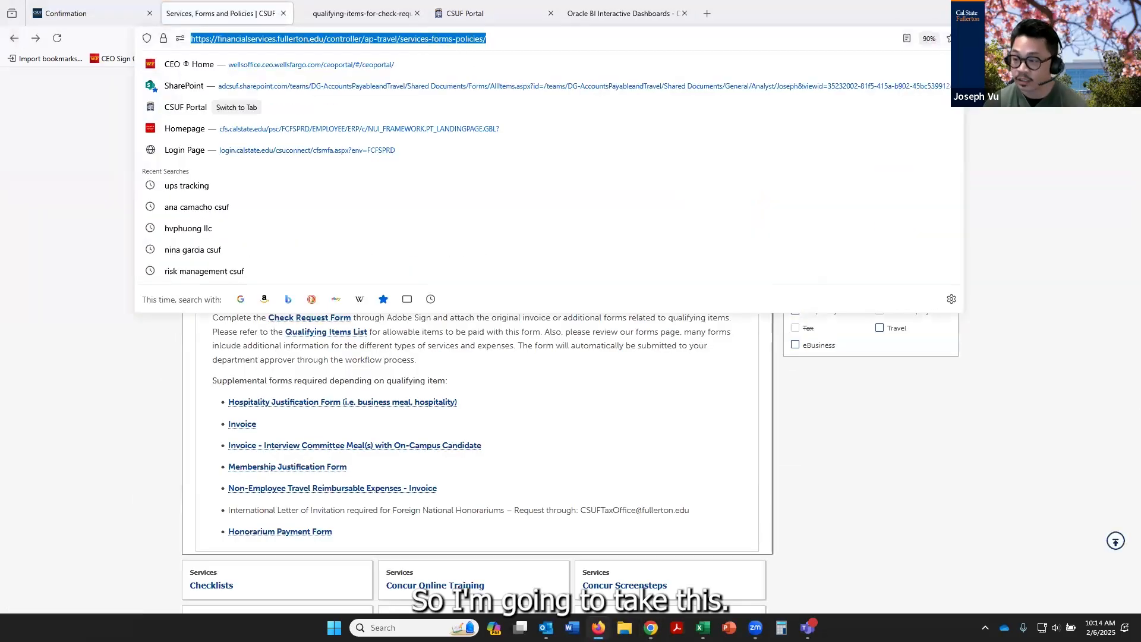
pyautogui.hotkey('alt', 'Tab')
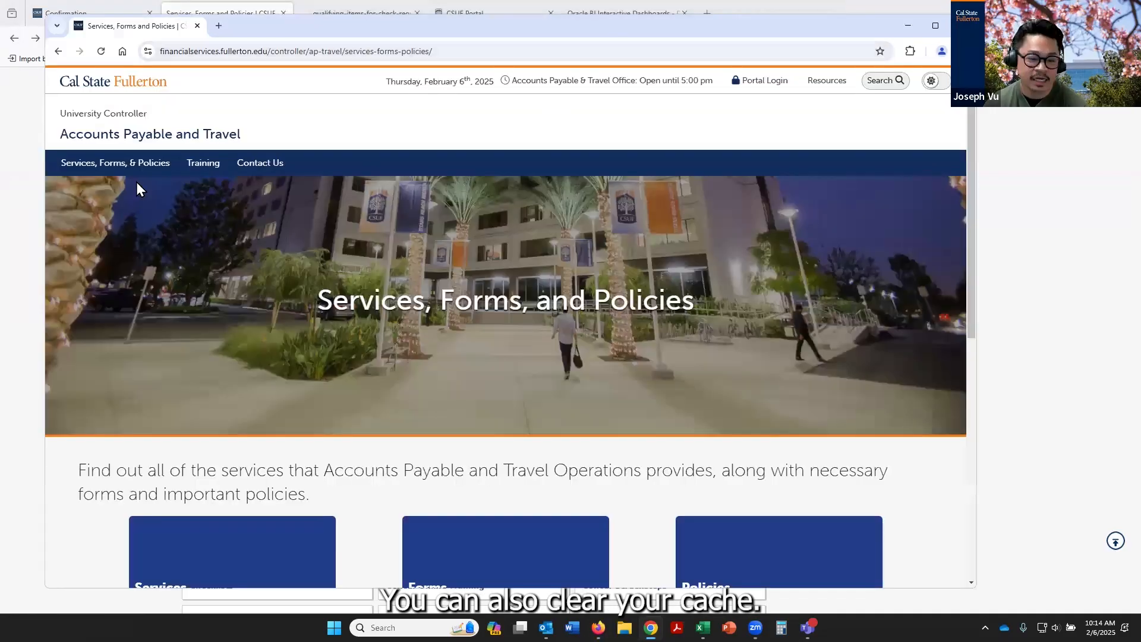
# In Chrome, expand the Check Request service on the Services, Forms & Policies page and open the Check Request Form from Step 2
pyautogui.click(127, 162)
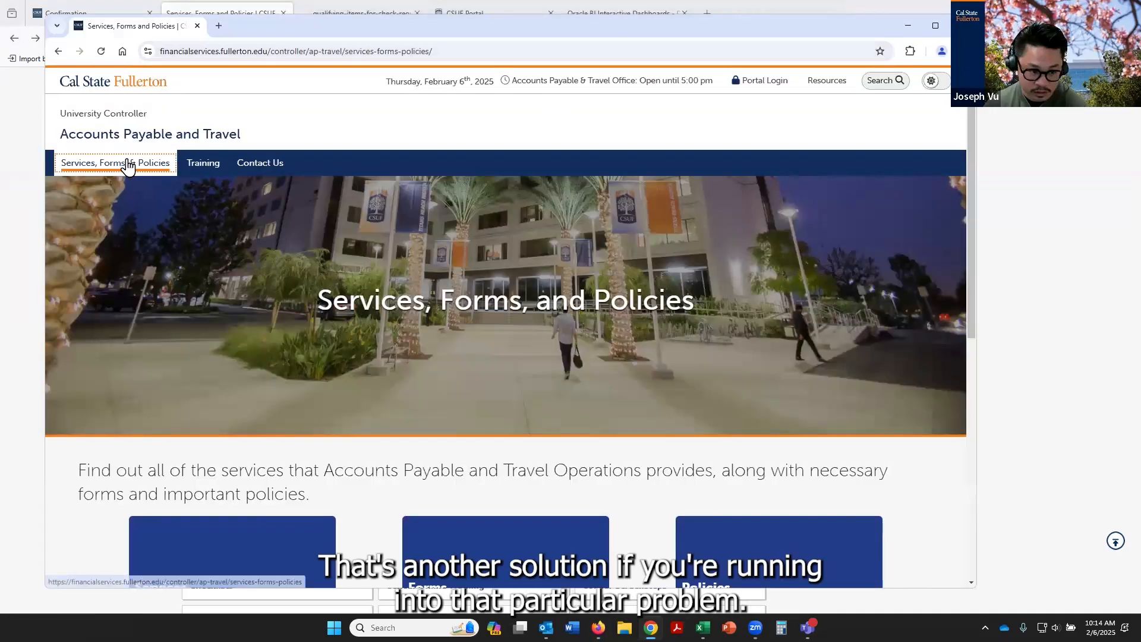
pyautogui.scroll(-3, 300, 302)
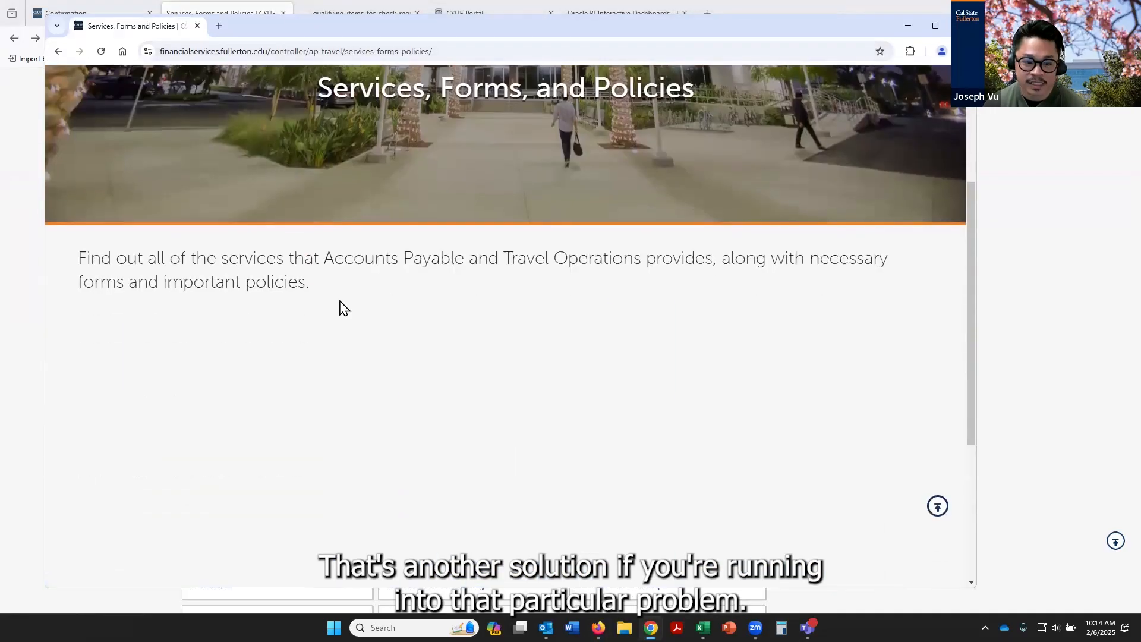
pyautogui.click(231, 494)
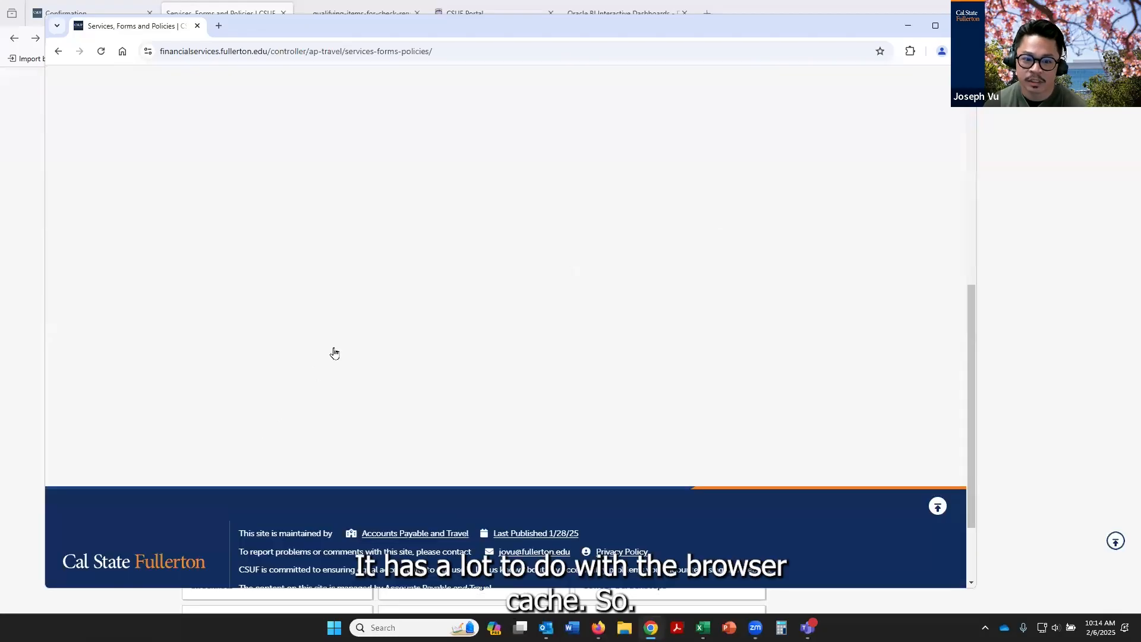
pyautogui.click(557, 159)
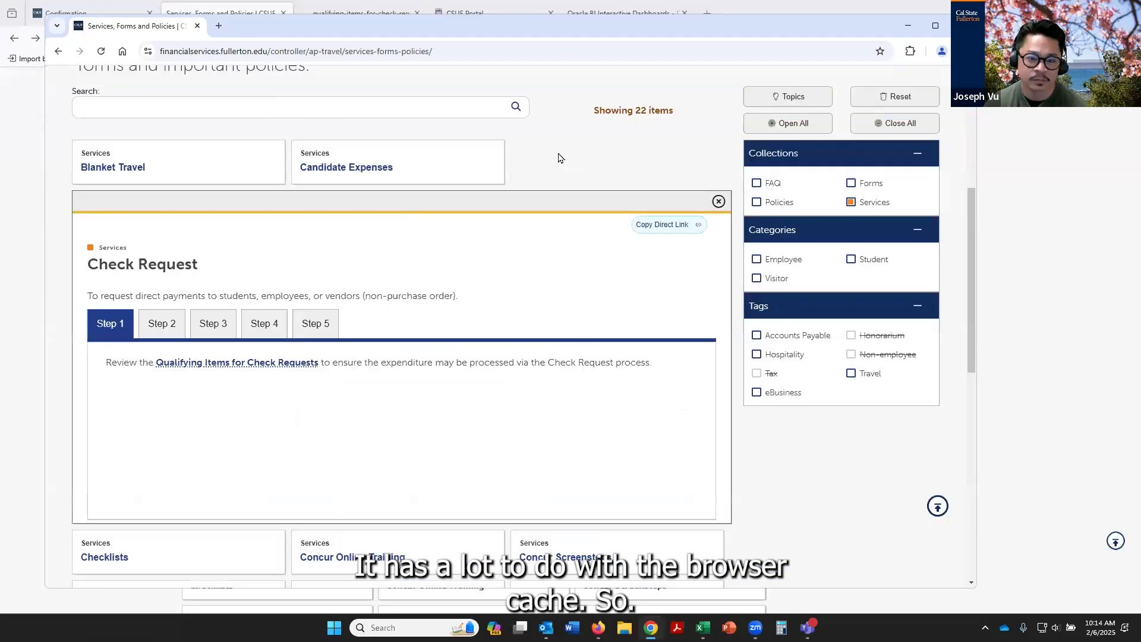
pyautogui.click(161, 323)
pyautogui.click(207, 363)
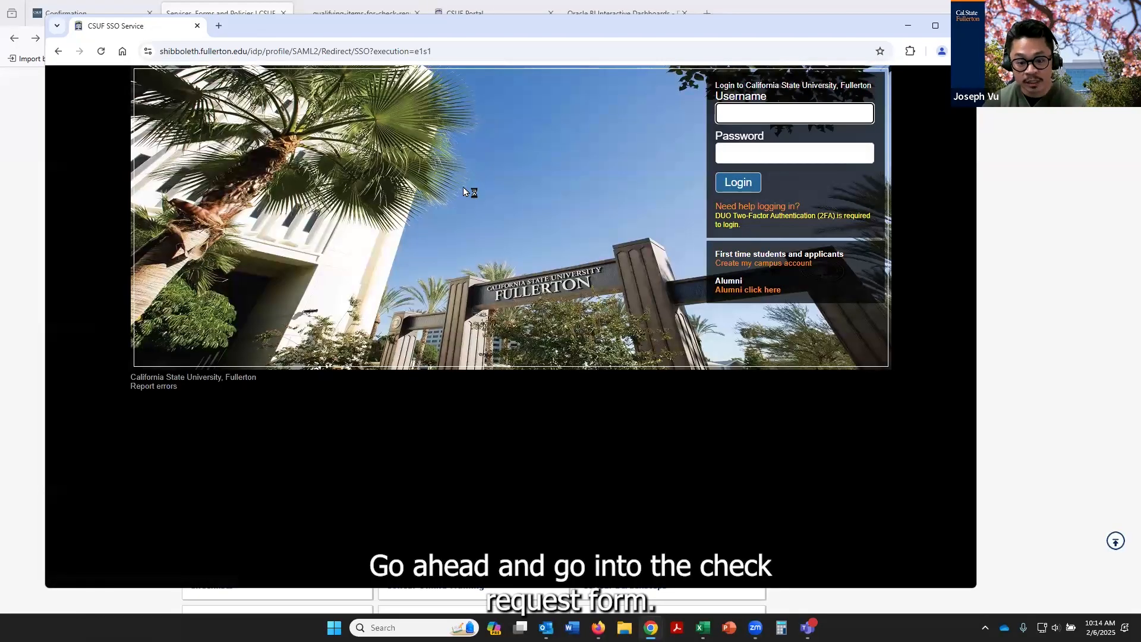
# Log in to the campus sign-on page by entering the account username and password
pyautogui.write('ovu')
pyautogui.press('Tab')
pyautogui.write('•••••••')
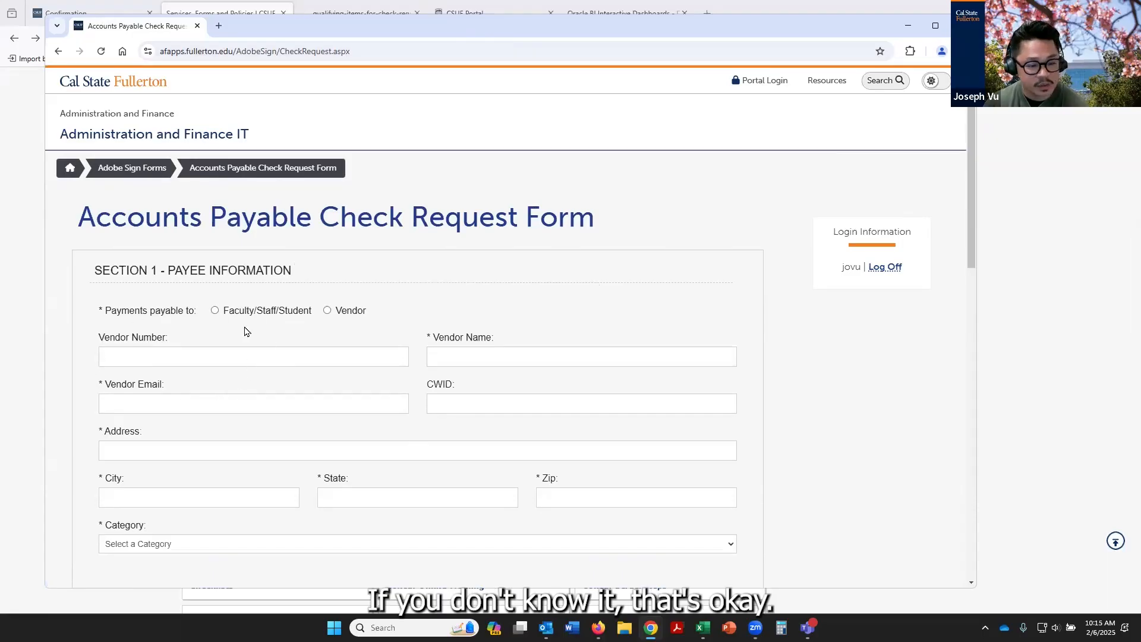
pyautogui.click(118, 359)
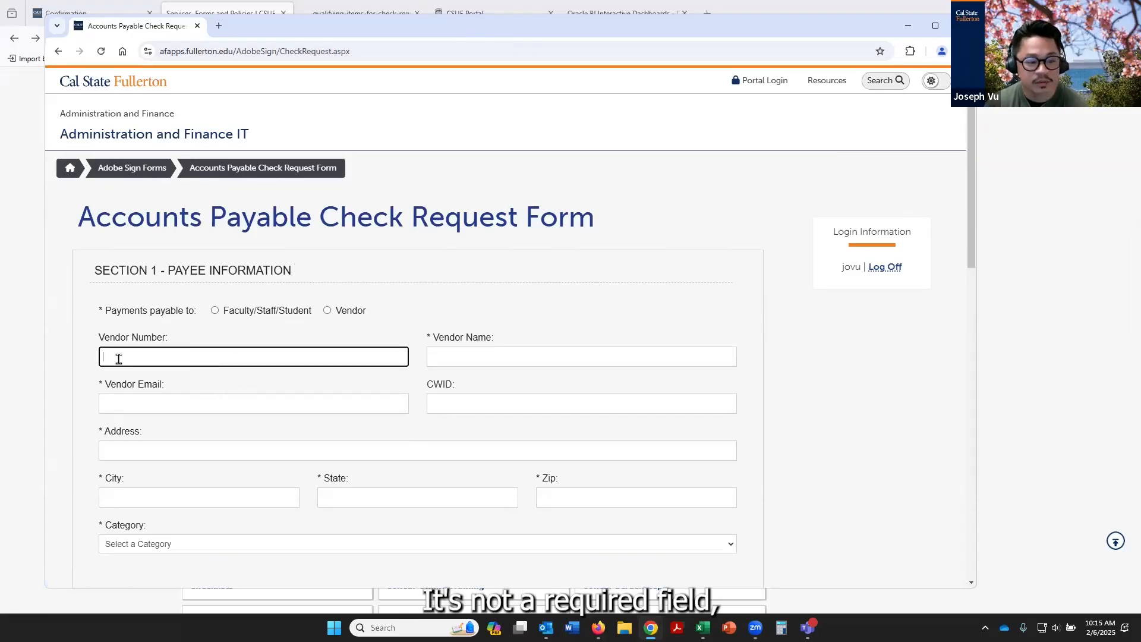
pyautogui.click(444, 354)
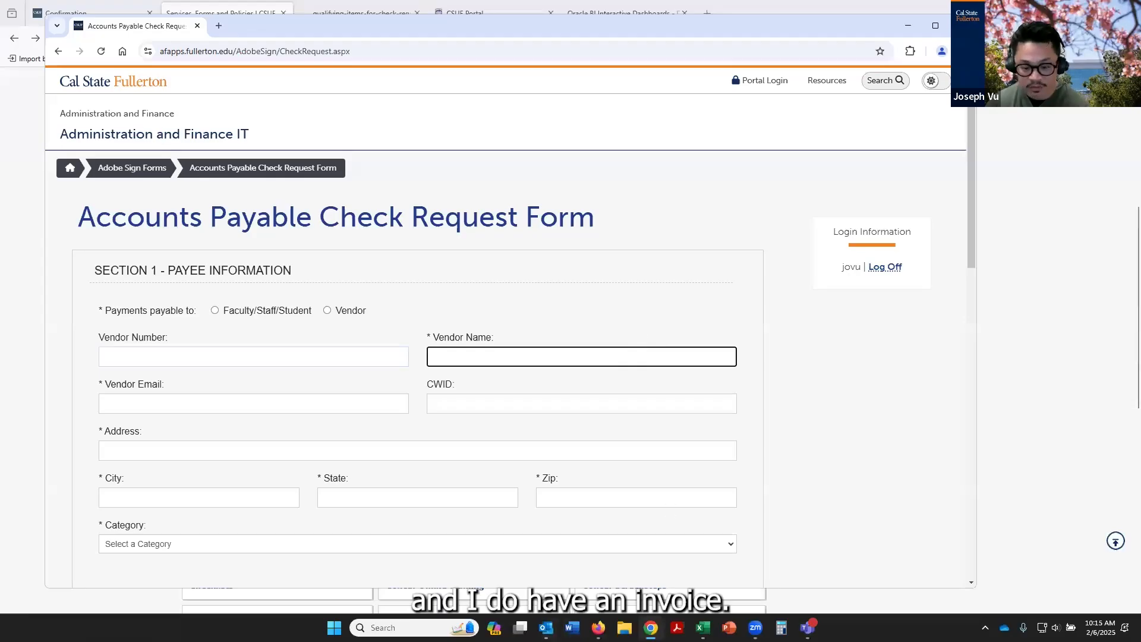
# Look for the TROY vendor invoice in the Downloads folder and on the desktop, and open the invoice PDF in Acrobat for reference
pyautogui.click(623, 627)
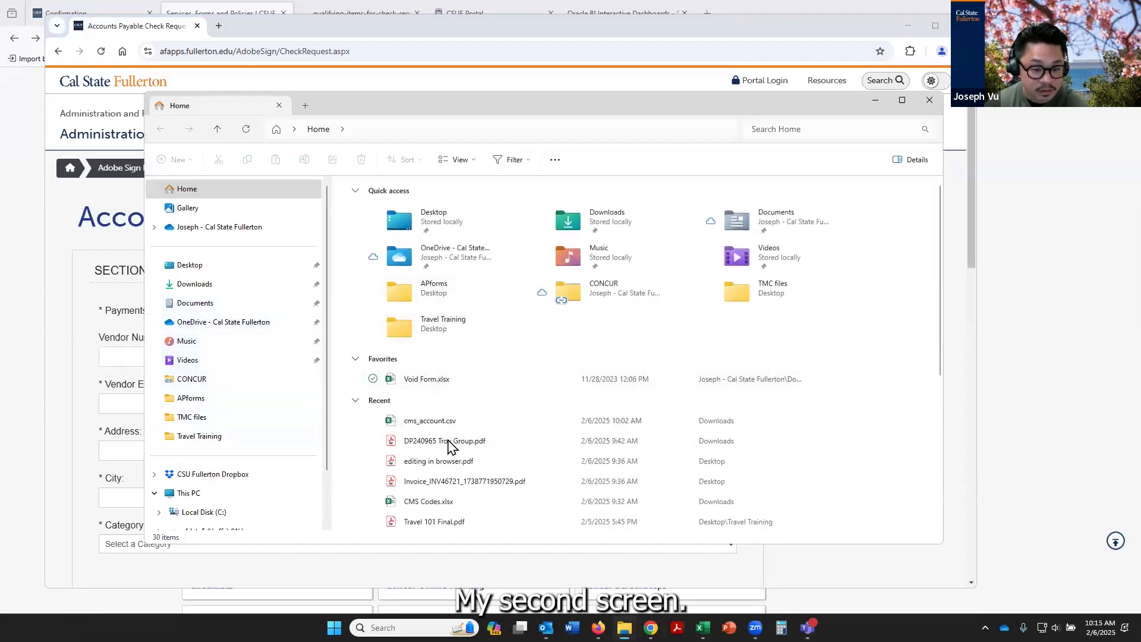
pyautogui.click(197, 283)
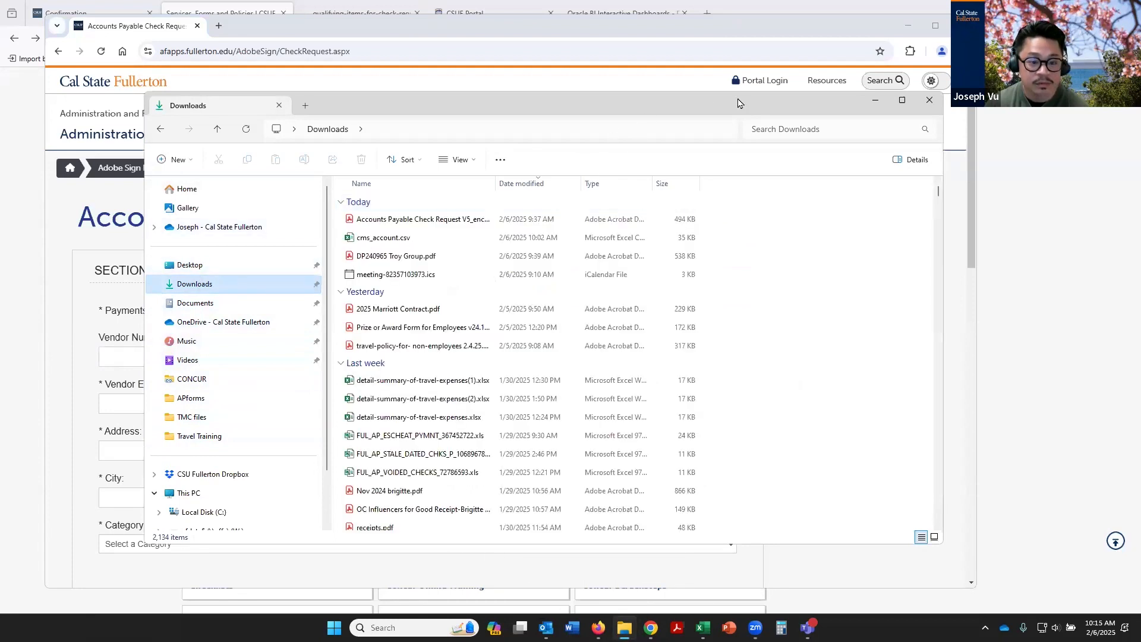
pyautogui.click(874, 98)
pyautogui.click(908, 26)
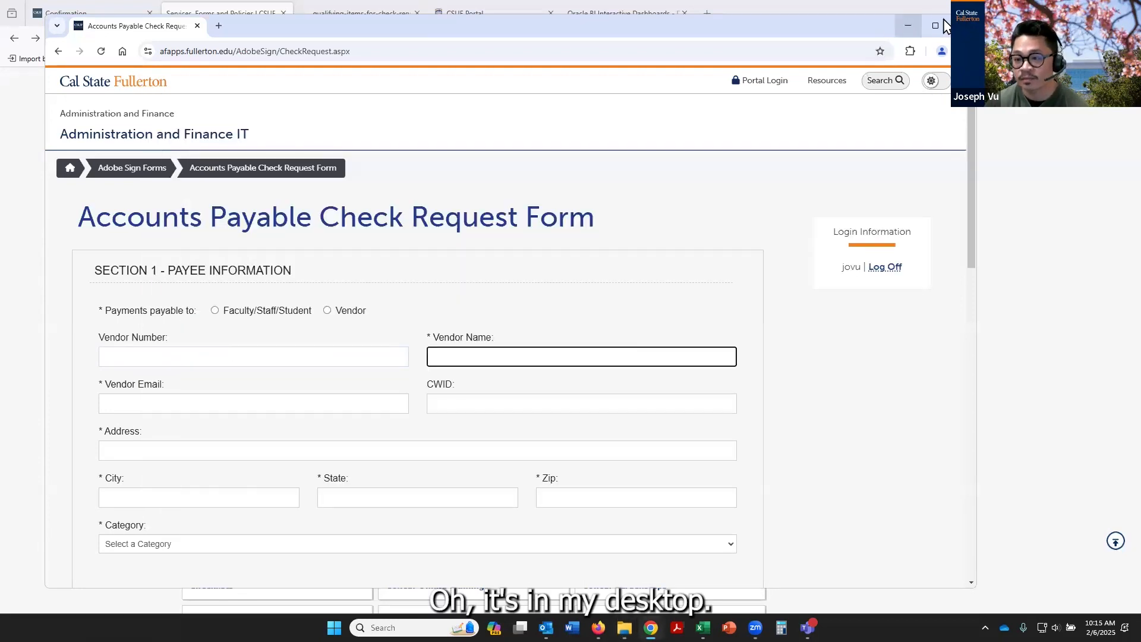
pyautogui.press('super+d')
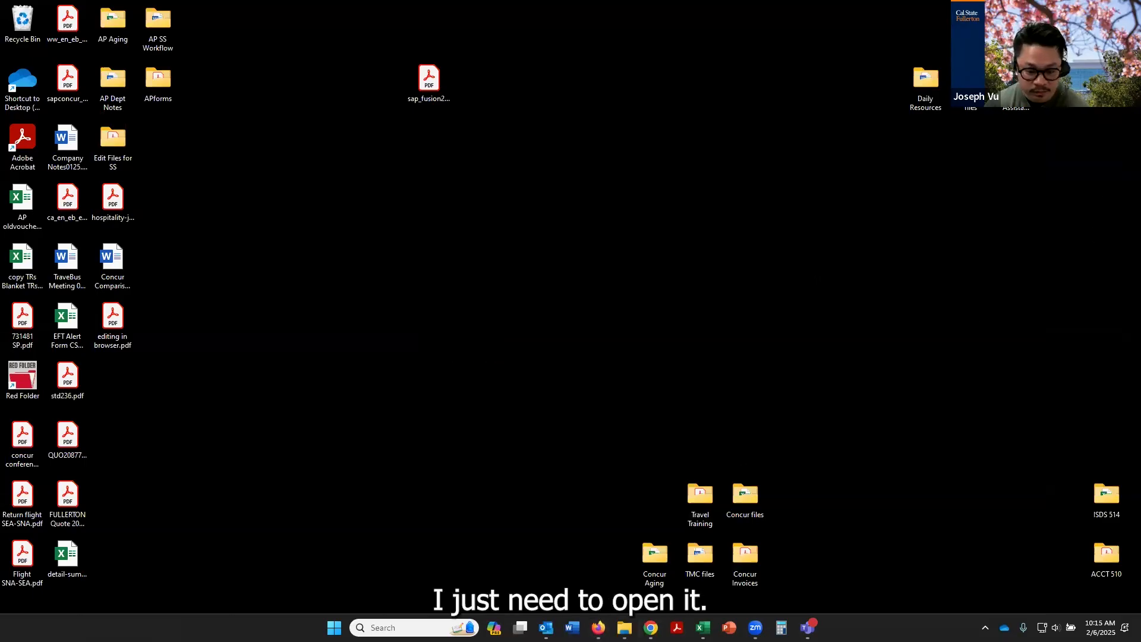
pyautogui.click(598, 627)
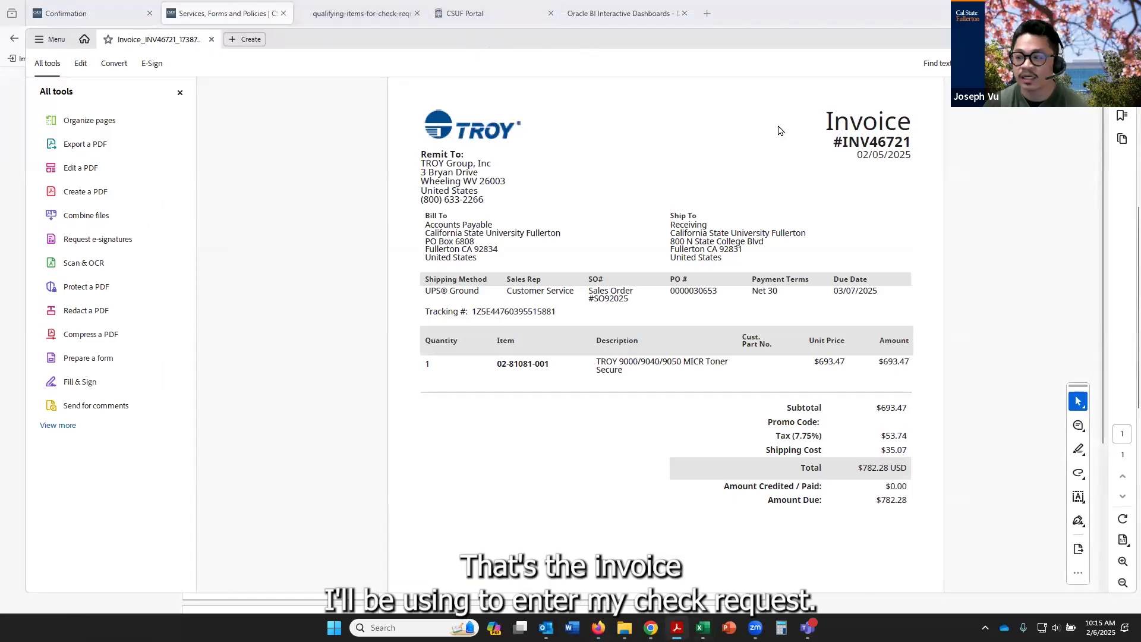
pyautogui.click(1068, 39)
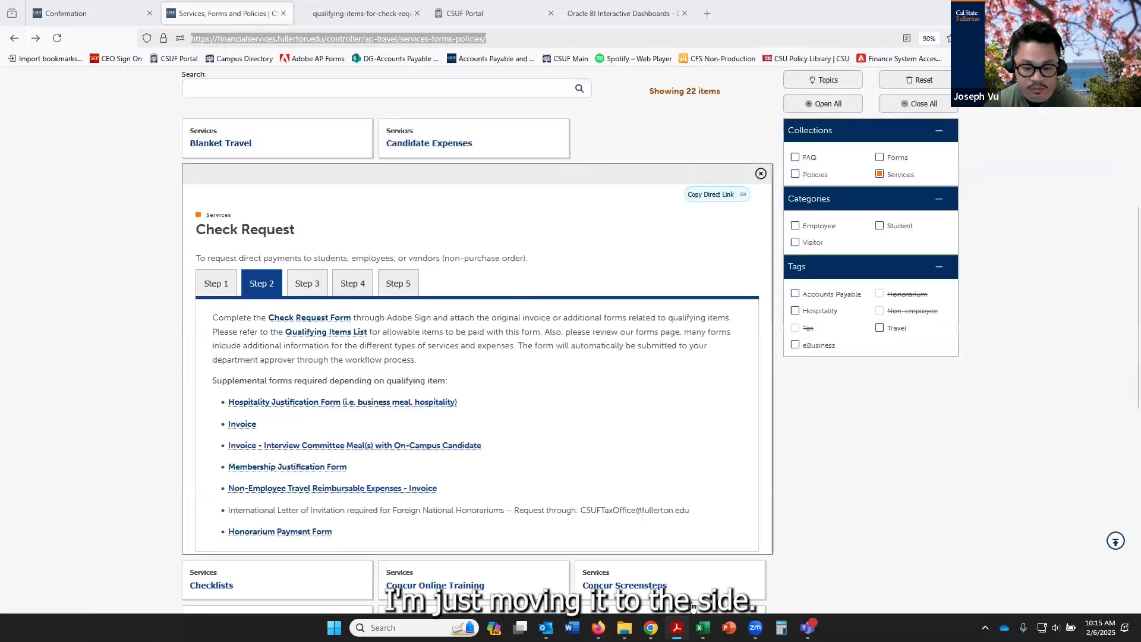
# Return to the Check Request Form in Chrome and enter Troy Group, Inc as the vendor name, checking it against the invoice
pyautogui.click(651, 628)
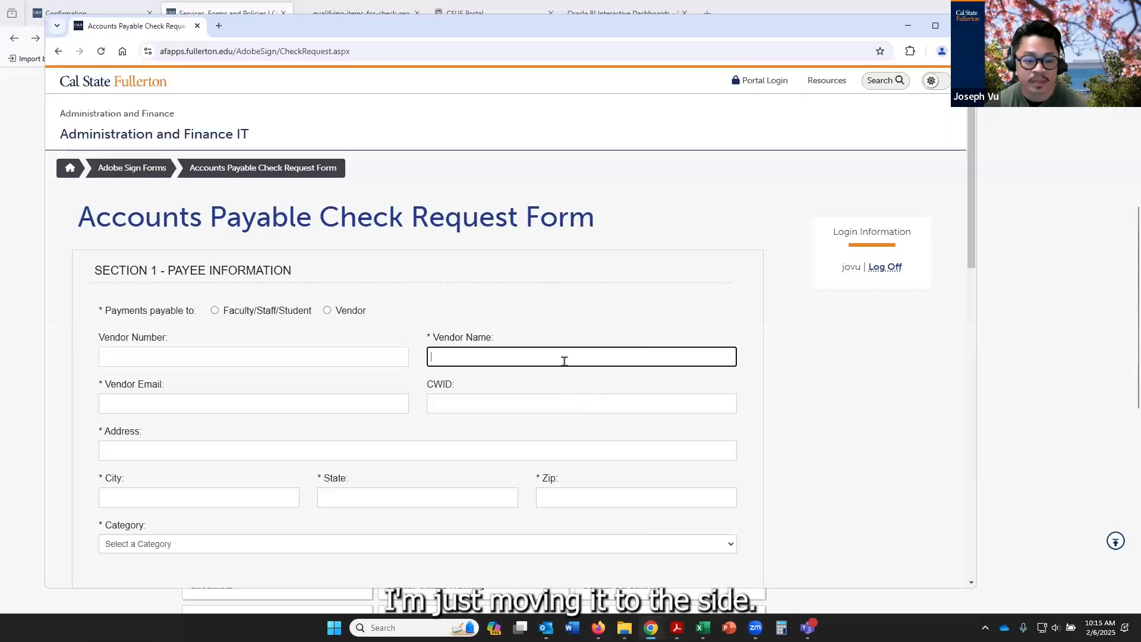
pyautogui.write('Troy')
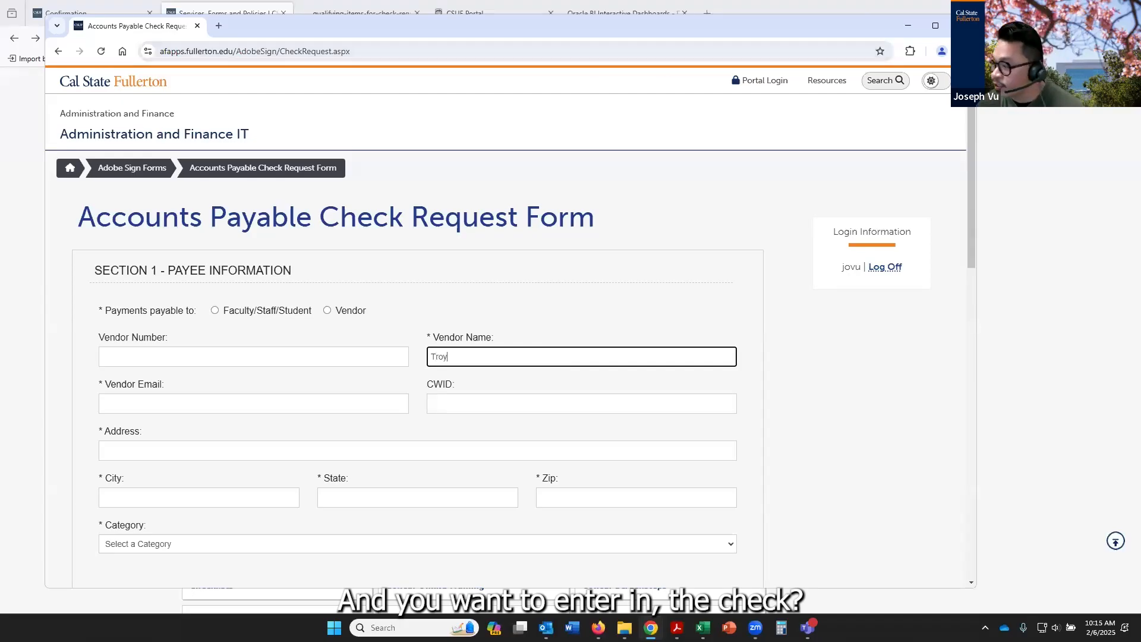
pyautogui.click(771, 243)
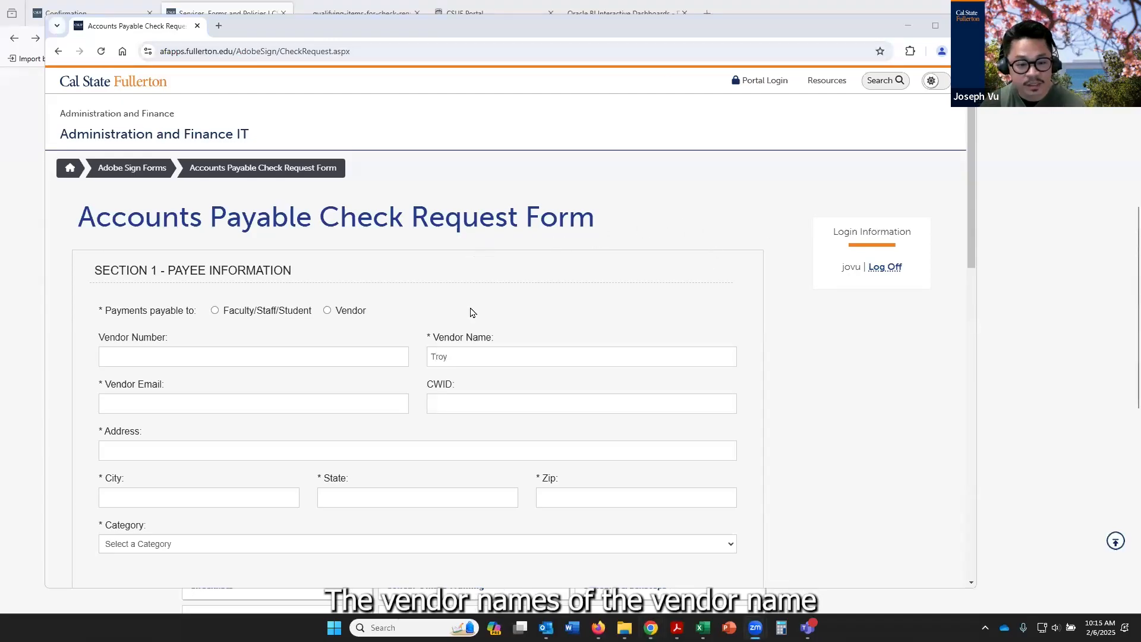
pyautogui.click(489, 353)
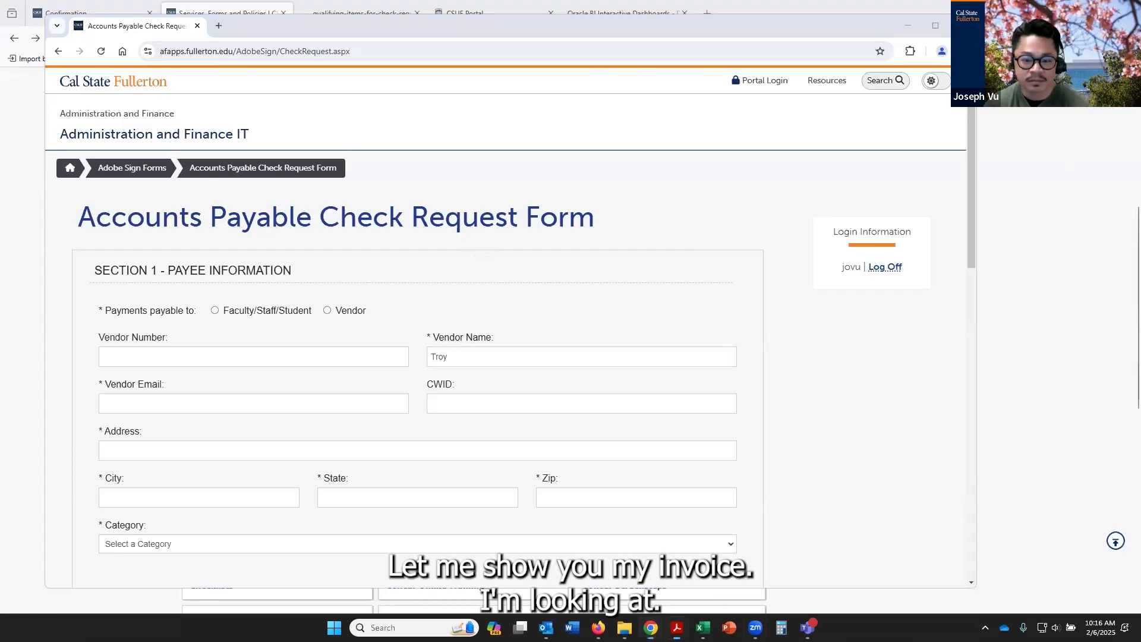
pyautogui.moveTo(1140, 63); pyautogui.dragTo(605, 62)
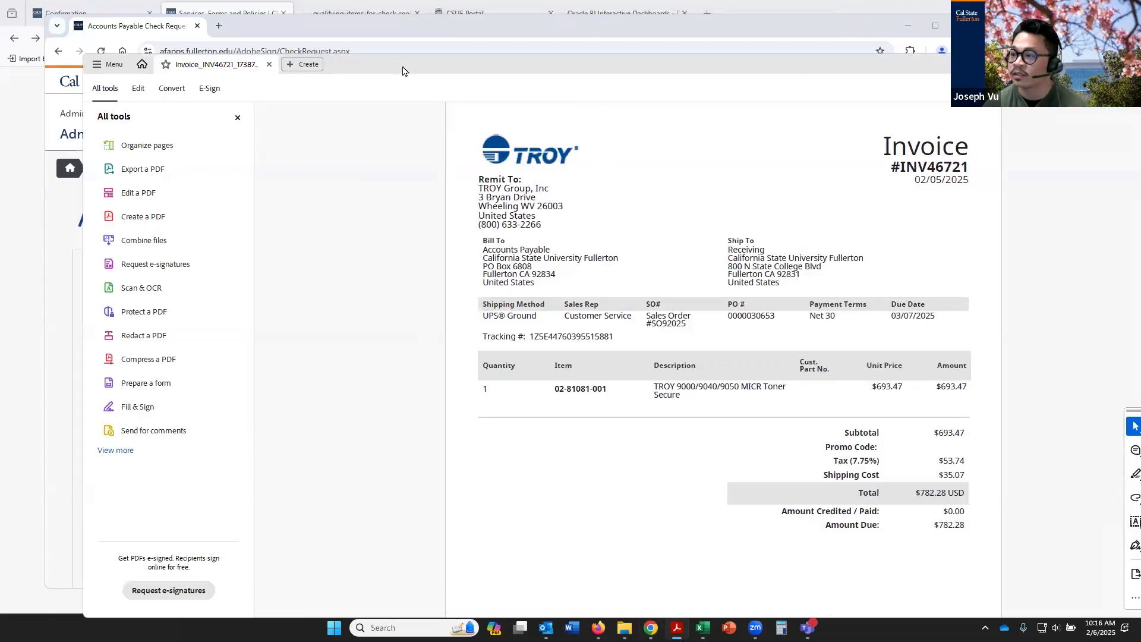
pyautogui.click(539, 354)
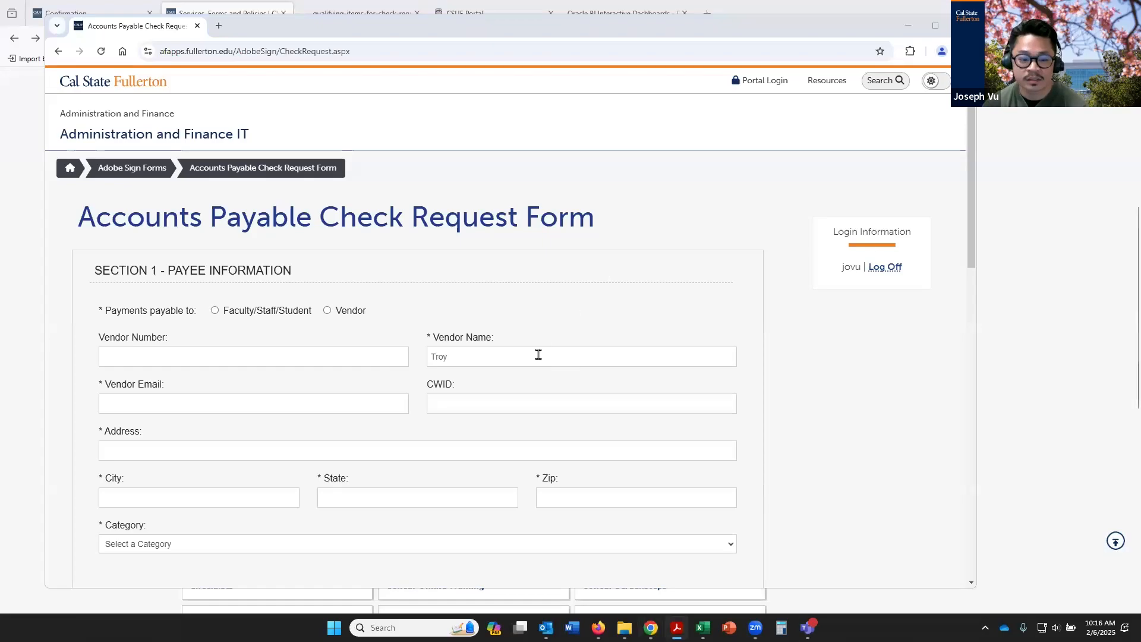
pyautogui.write('Grou')
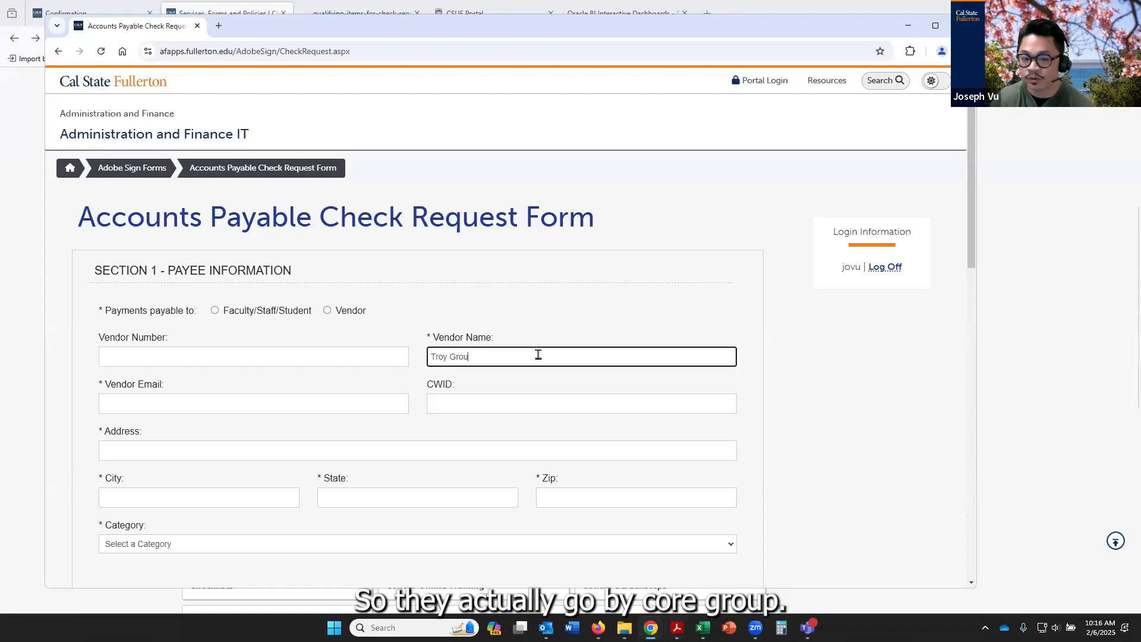
pyautogui.write('p, Inc')
pyautogui.press('Tab')
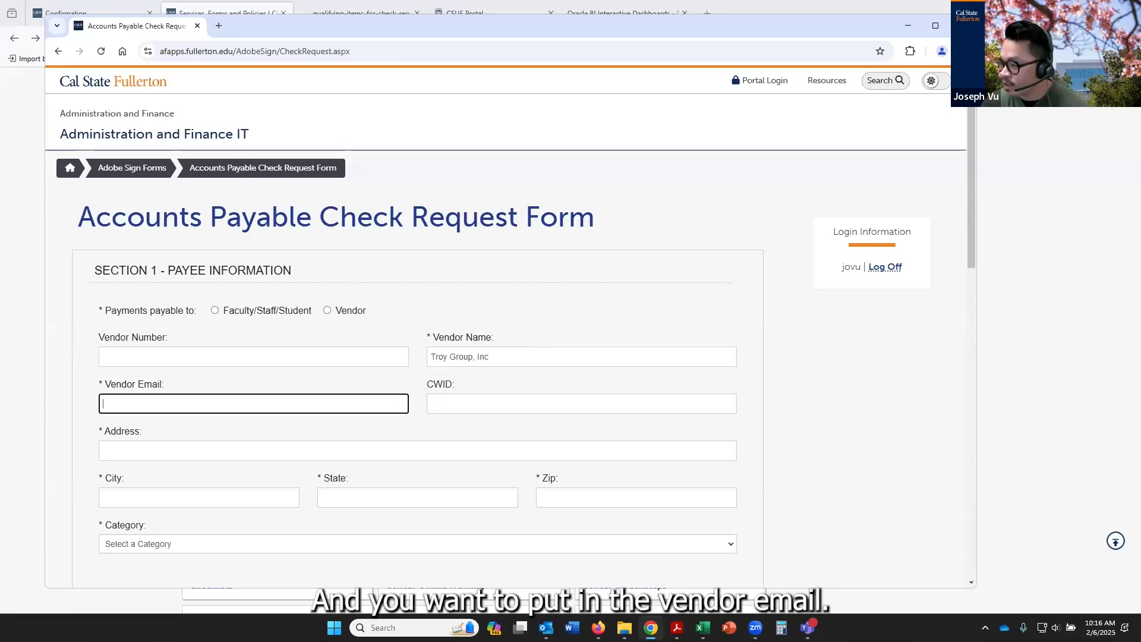
# Look up the vendor's contact email at the foot of the invoice in Acrobat and return to the Check Request Form
pyautogui.hotkey('alt', 'Tab')
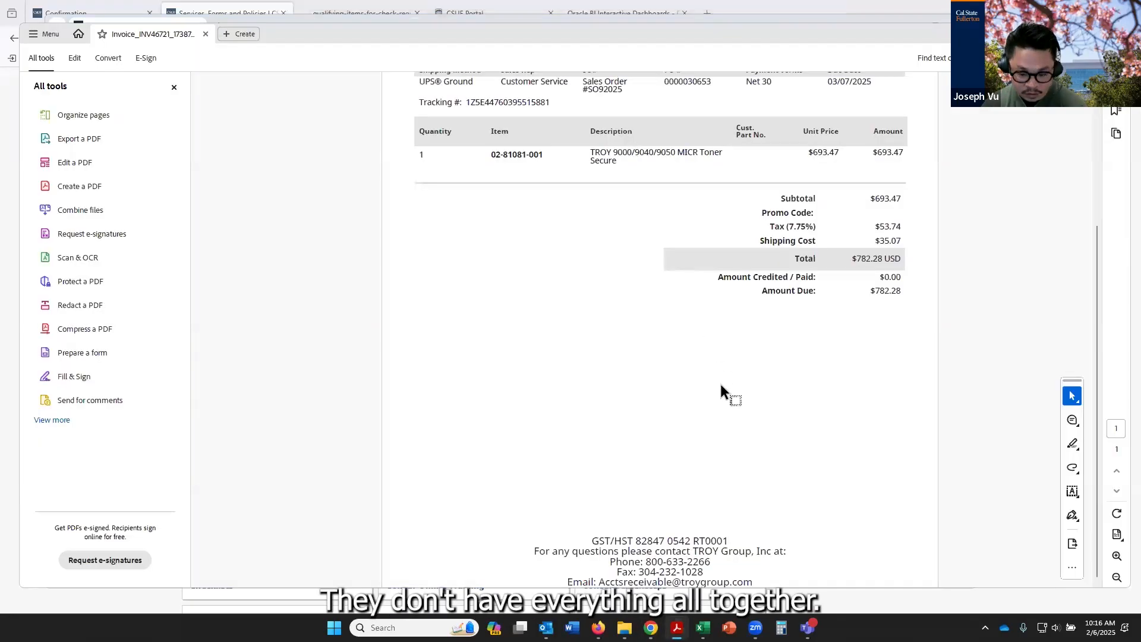
pyautogui.scroll(3, 571, 444)
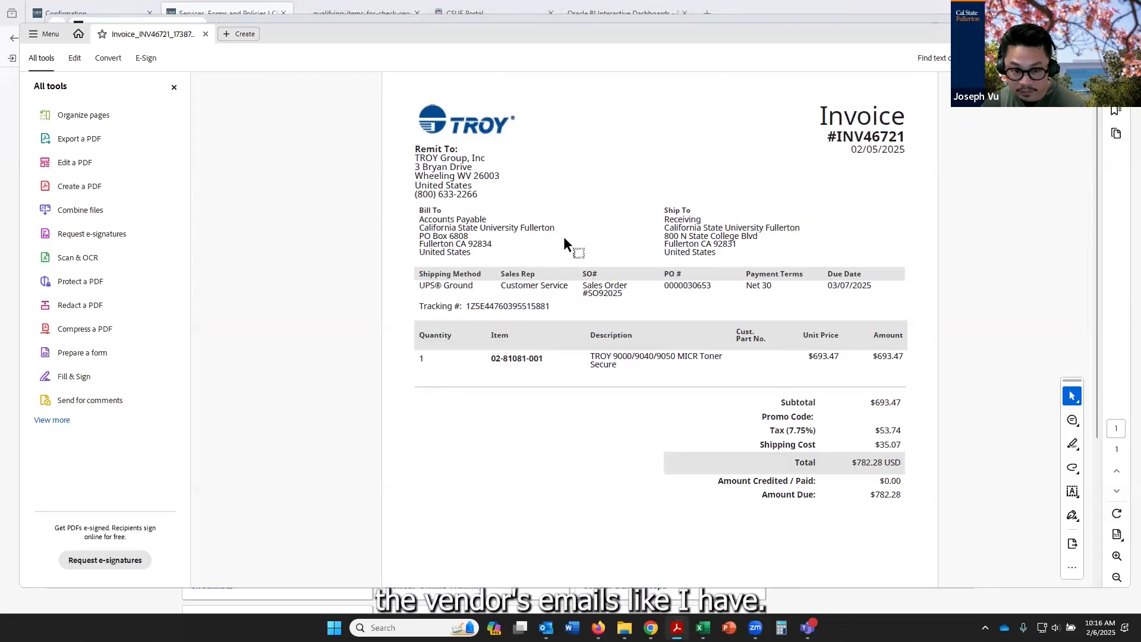
pyautogui.scroll(-3, 664, 279)
pyautogui.scroll(-1, 667, 299)
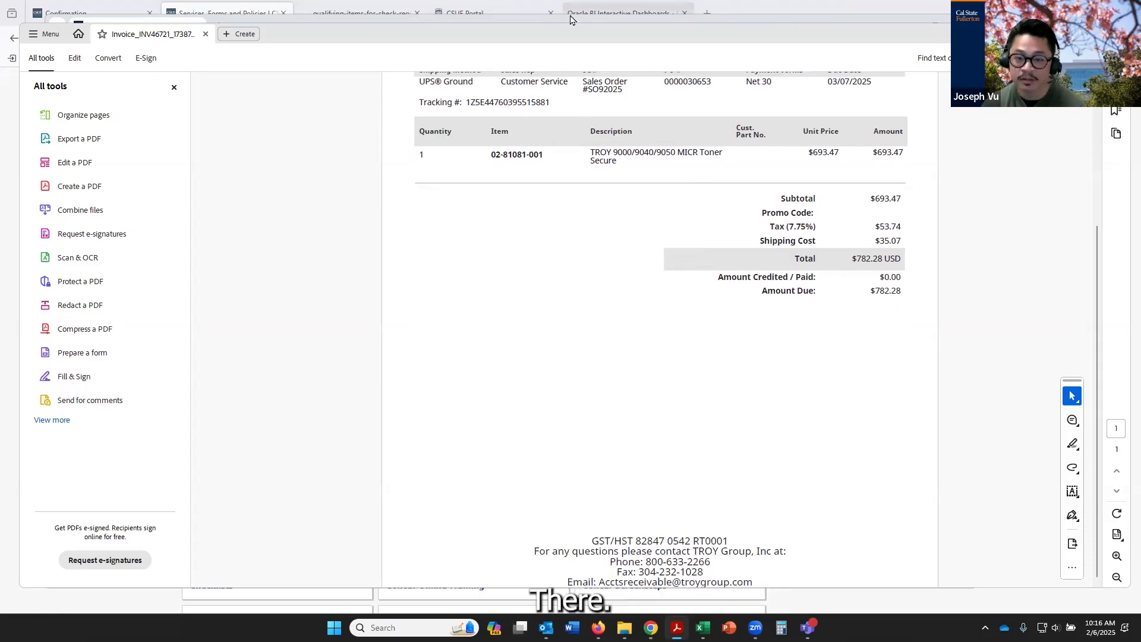
pyautogui.moveTo(581, 39); pyautogui.dragTo(585, 39)
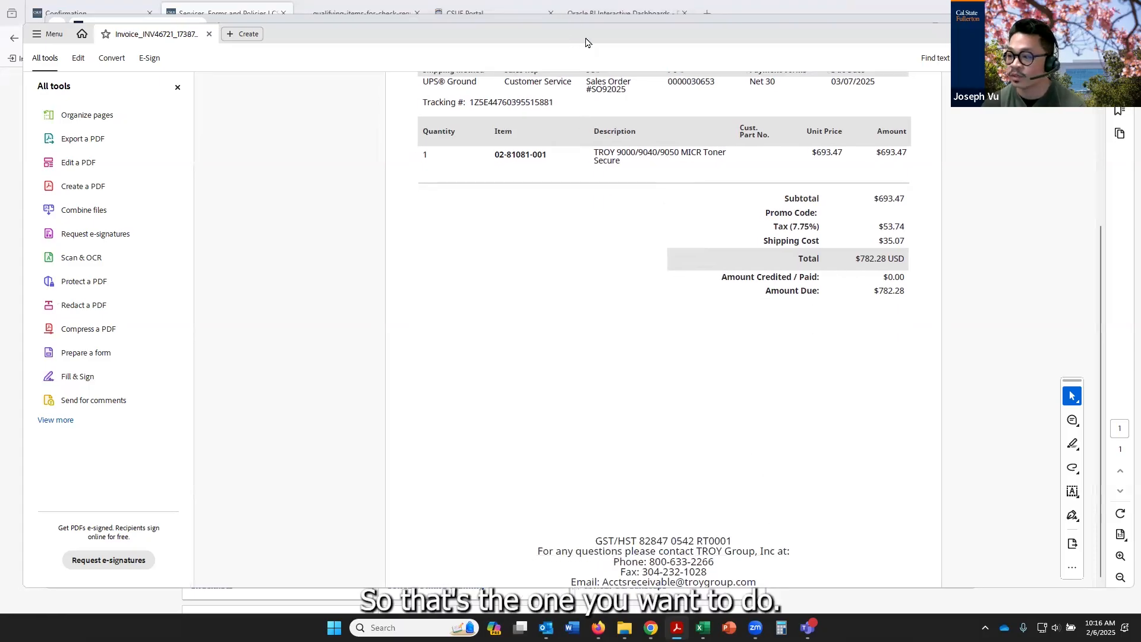
pyautogui.hotkey('alt', 'Tab')
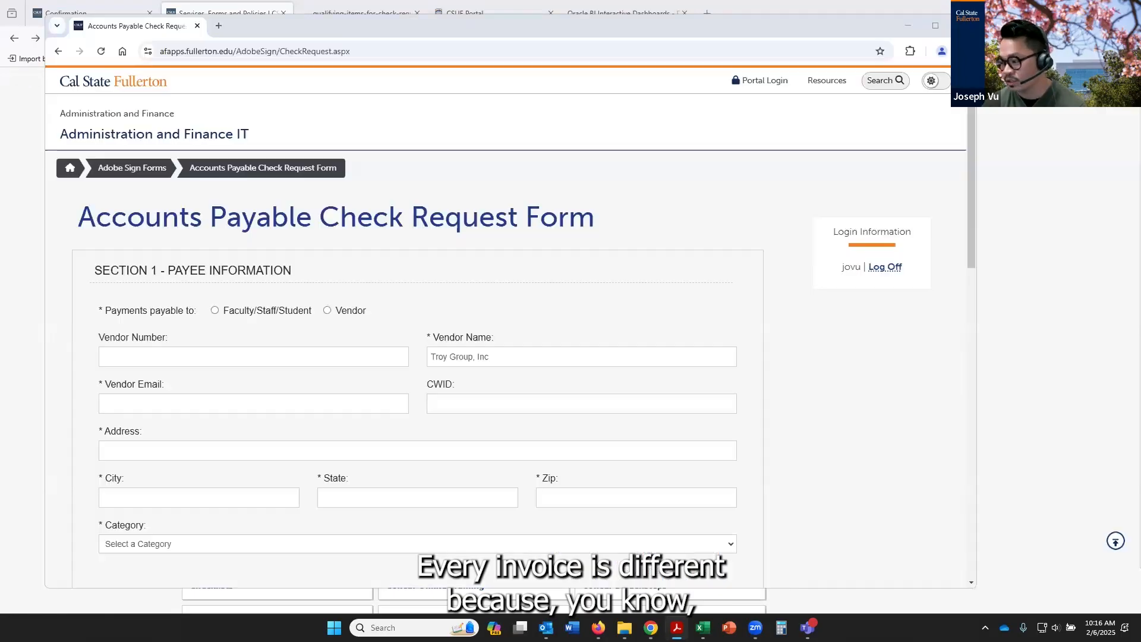
# Fill in the Vendor Email field with the accounts receivable email given on the invoice
pyautogui.click(364, 397)
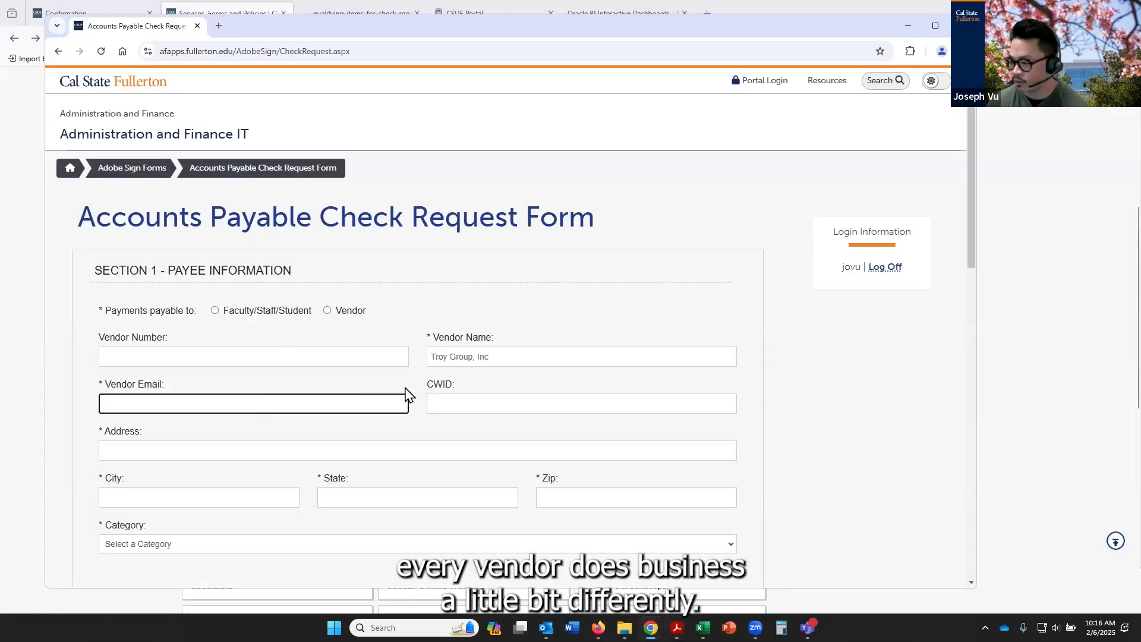
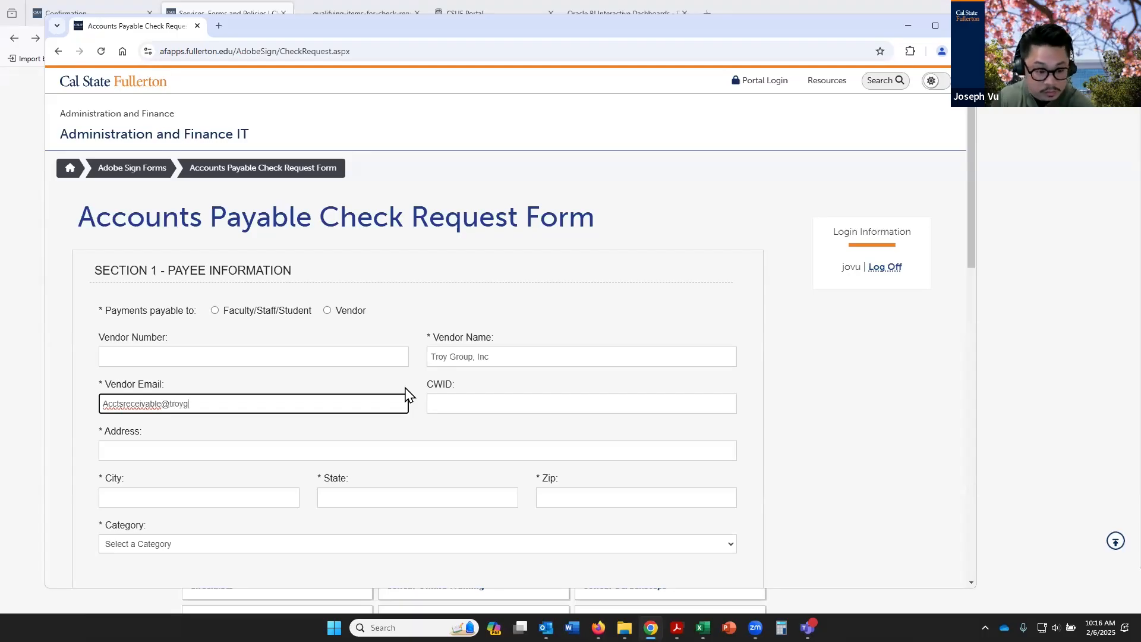
pyautogui.press('Tab')
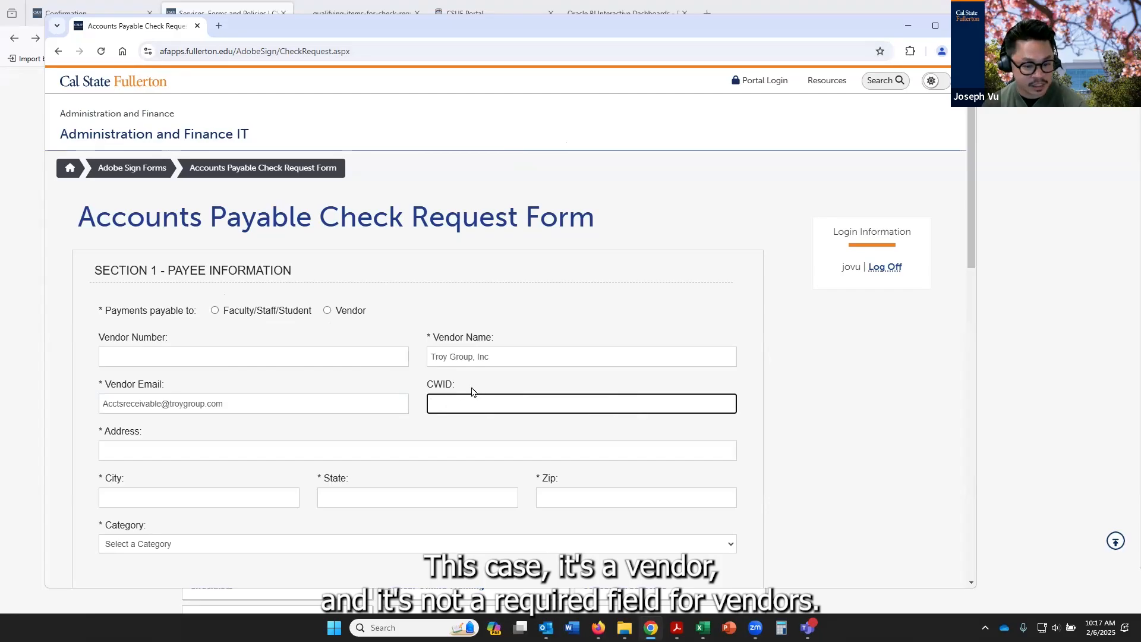
# Make the payment payable to a Vendor and enter the vendor's street address from the invoice's remit-to details
pyautogui.click(327, 310)
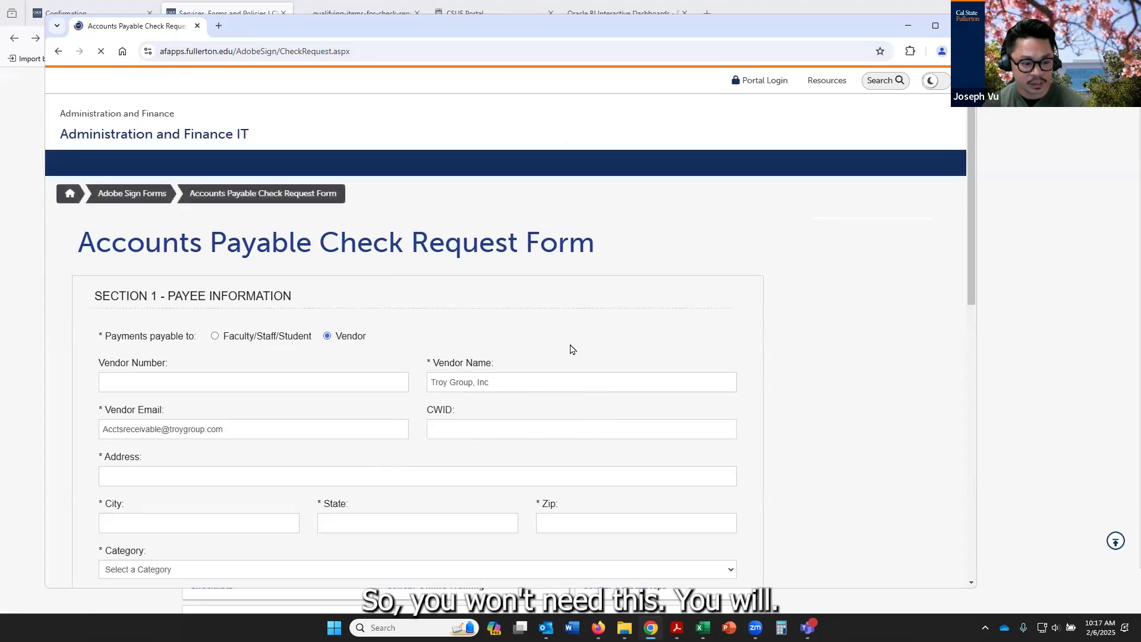
pyautogui.click(171, 342)
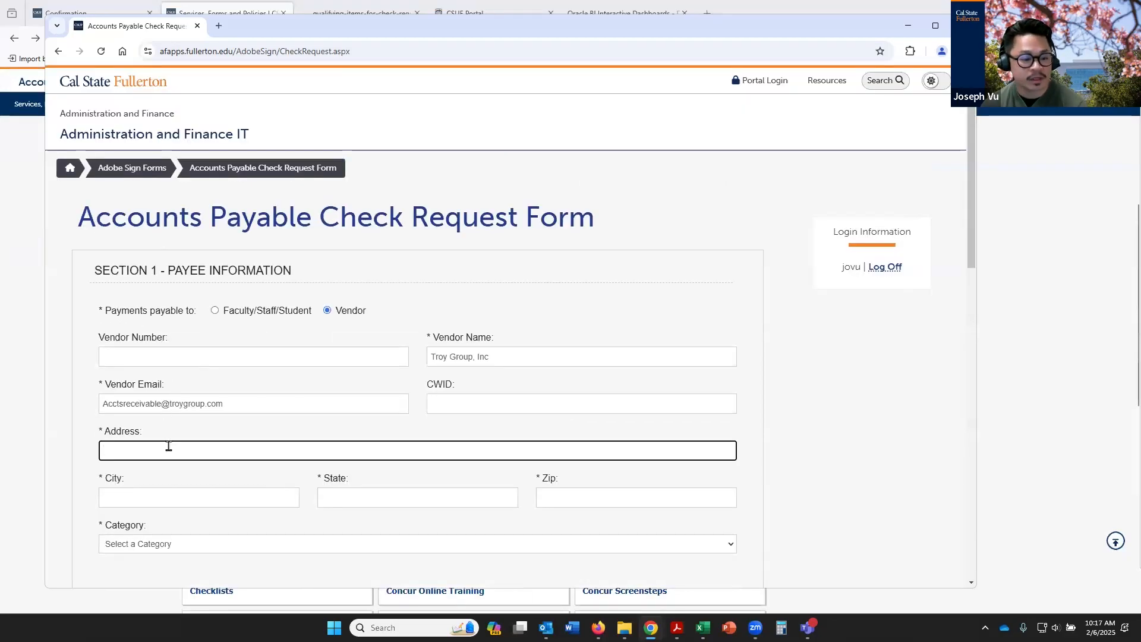
pyautogui.write('3')
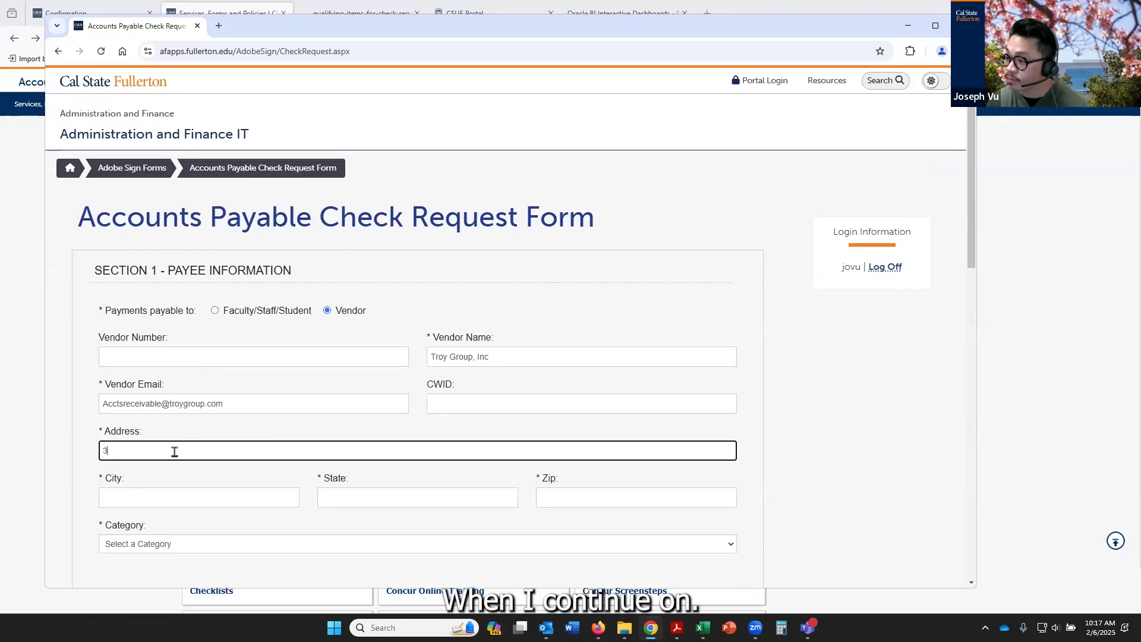
pyautogui.write(' Bryan Drive')
pyautogui.press('Tab')
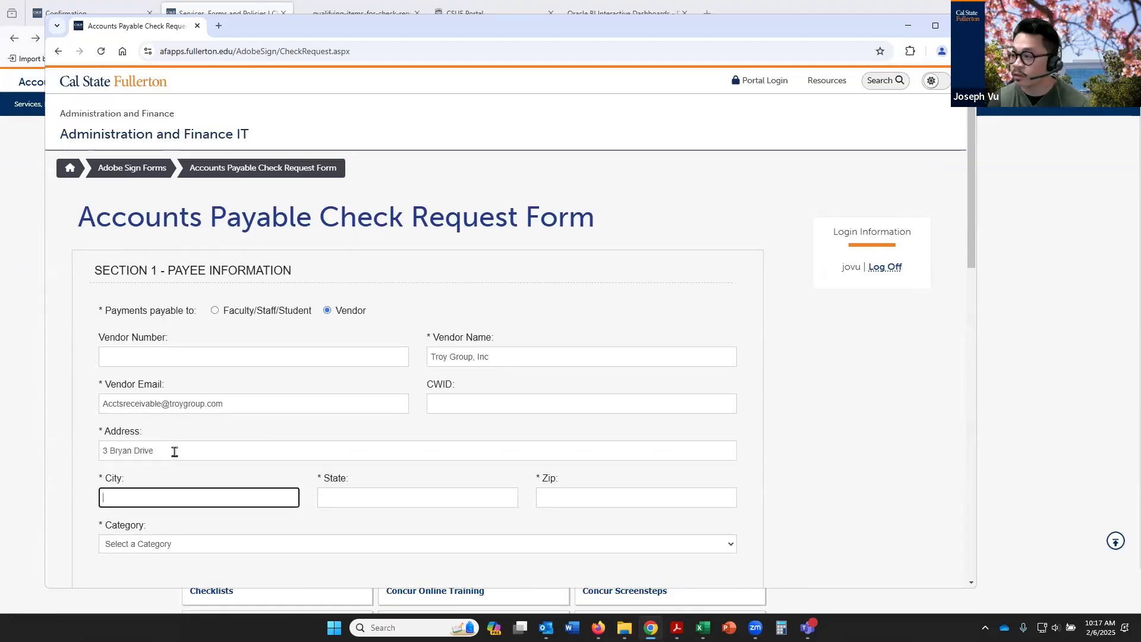
# Fill in the vendor's city, state and zip code from the invoice's remit-to details
pyautogui.write('We')
pyautogui.write('eeling')
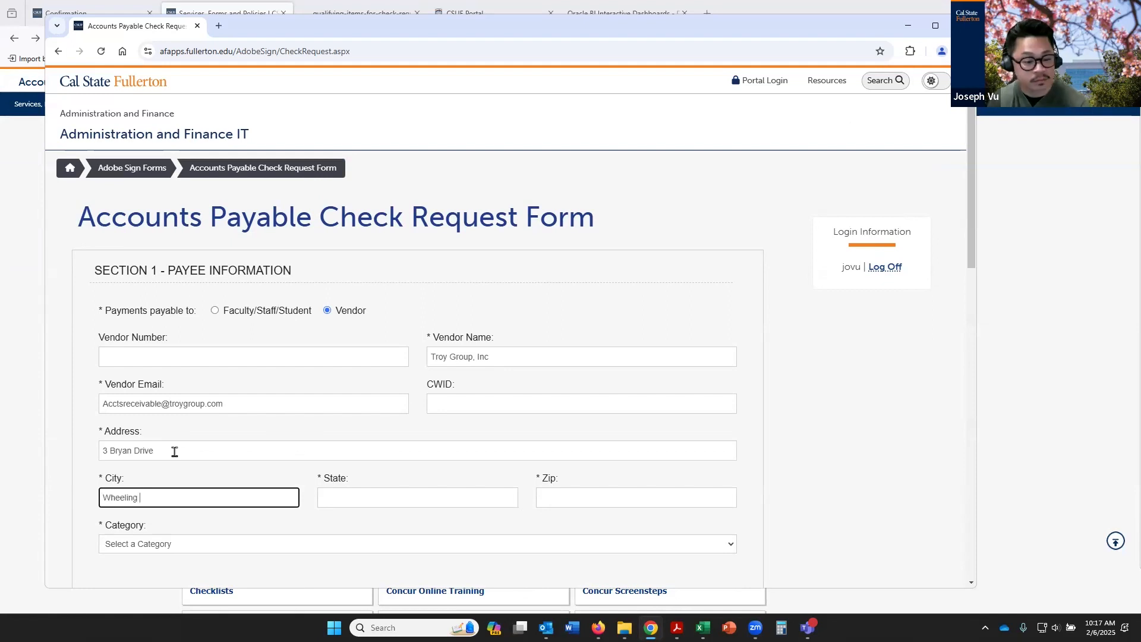
pyautogui.press('Tab')
pyautogui.press('Tab')
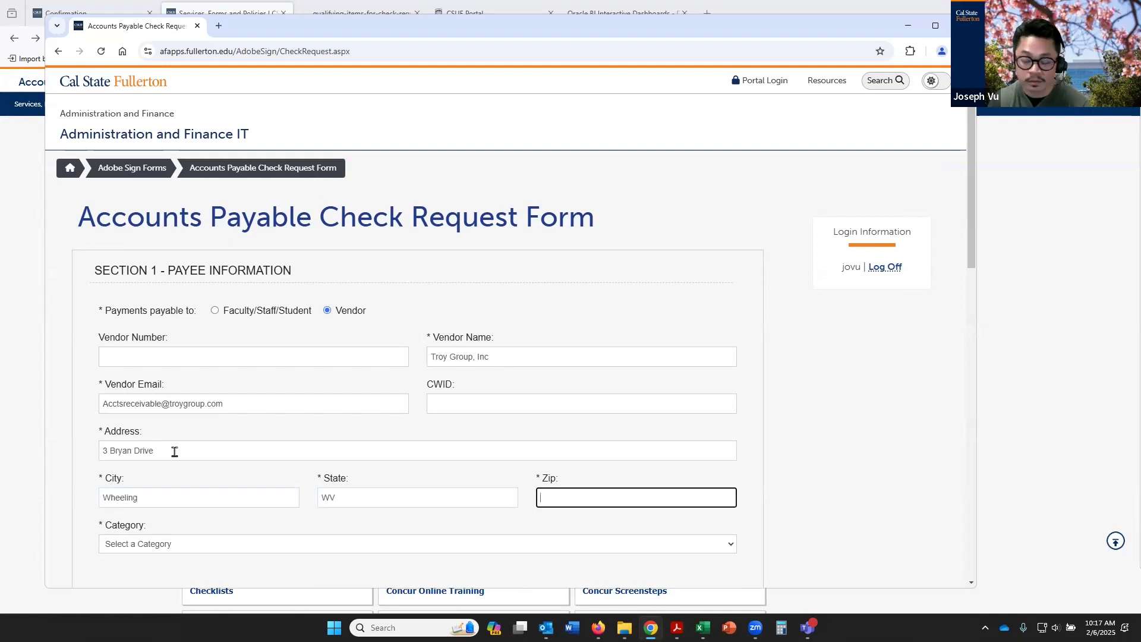
pyautogui.write('26003')
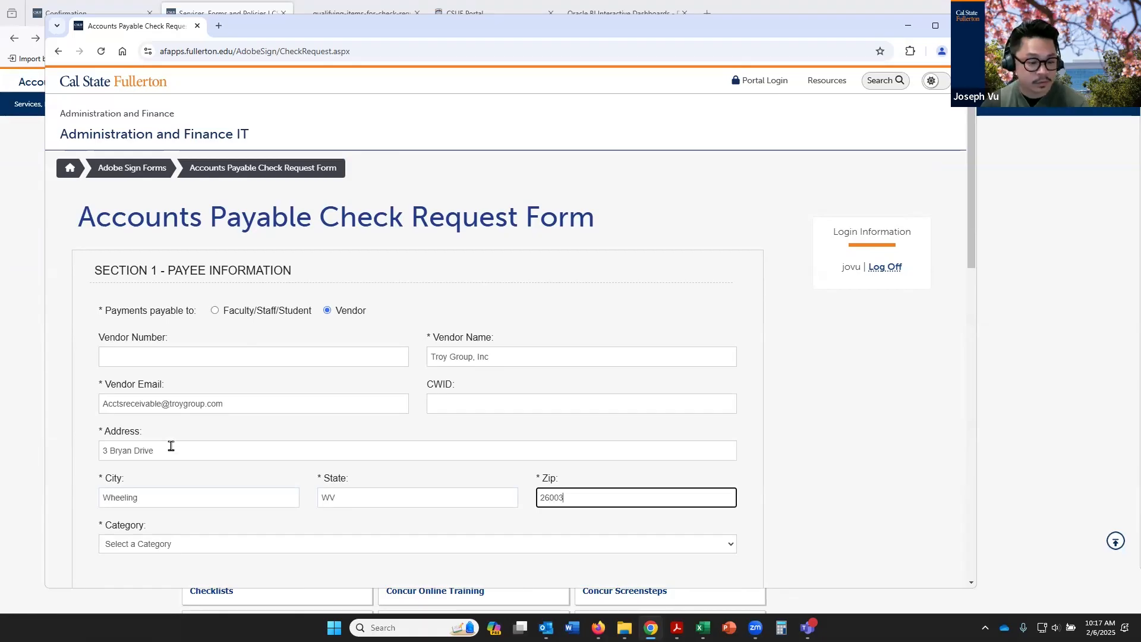
# Set the payment category to FINANCIAL SERVICES DEPT (Pre-authorized Approval Required)
pyautogui.scroll(-4, 293, 390)
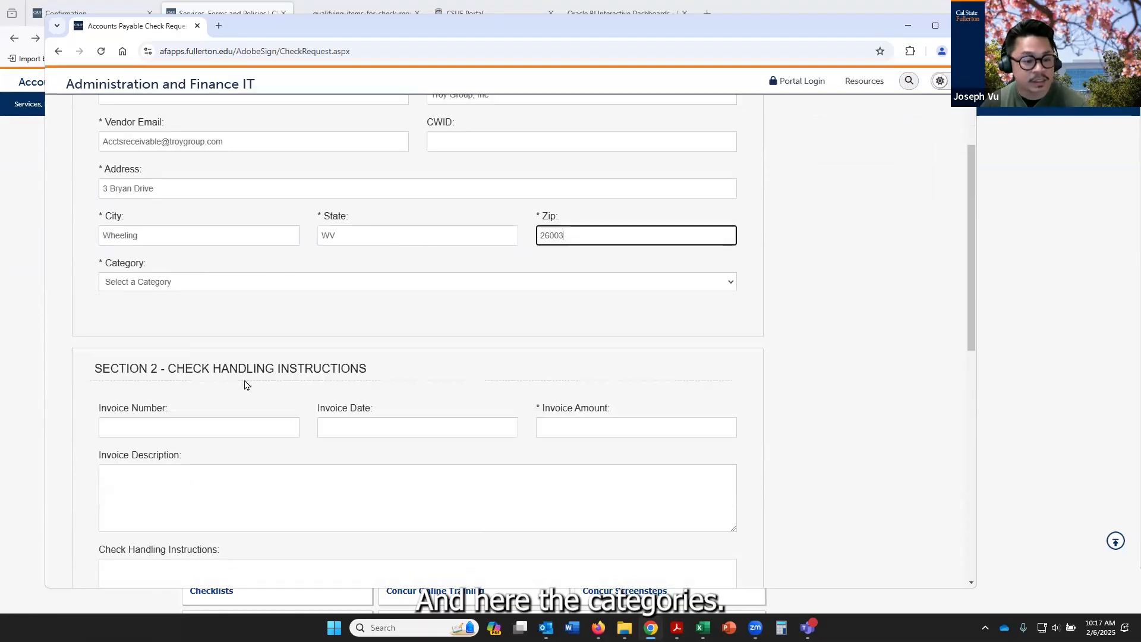
pyautogui.click(541, 284)
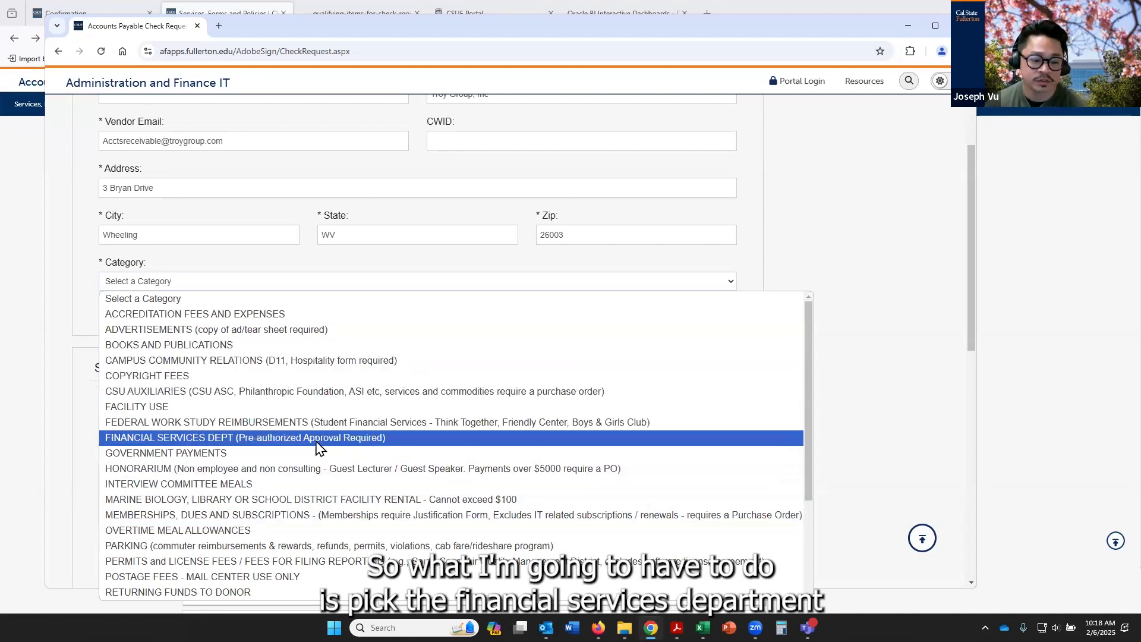
pyautogui.click(255, 438)
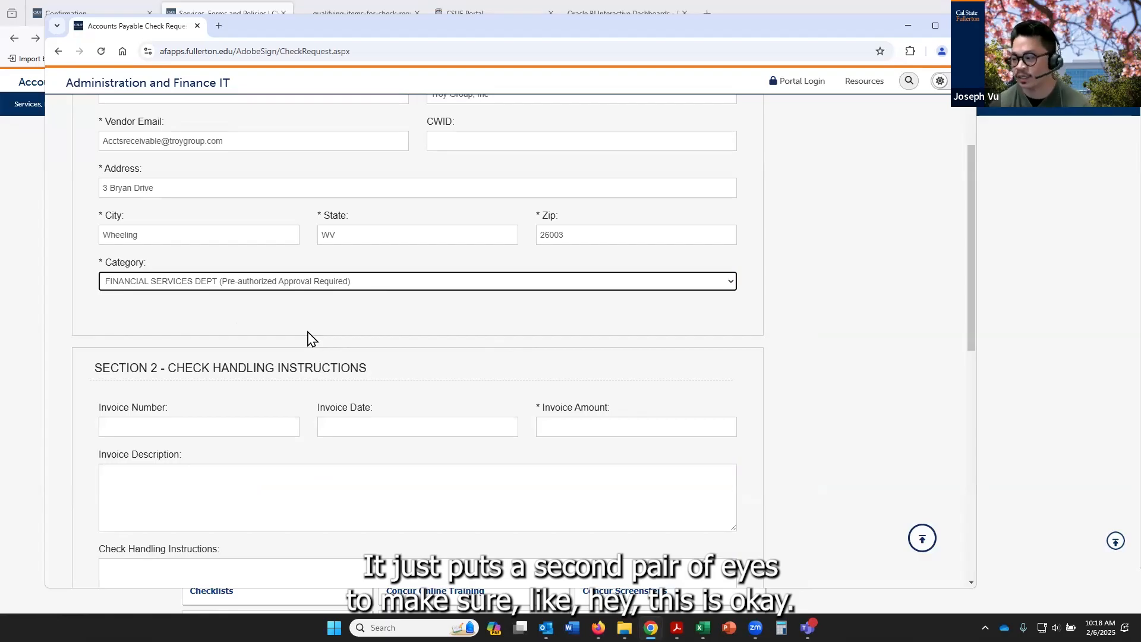
pyautogui.click(330, 324)
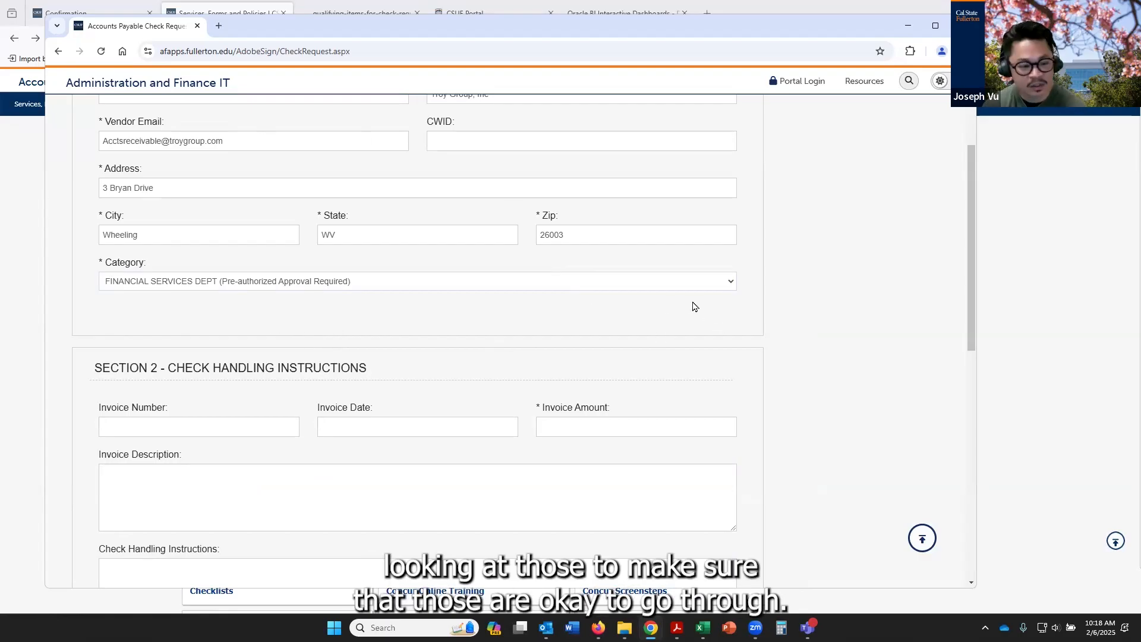
# Enter the vendor's invoice number and the invoice date 02/05/2025 in the Check Handling Instructions section
pyautogui.scroll(-1, 359, 318)
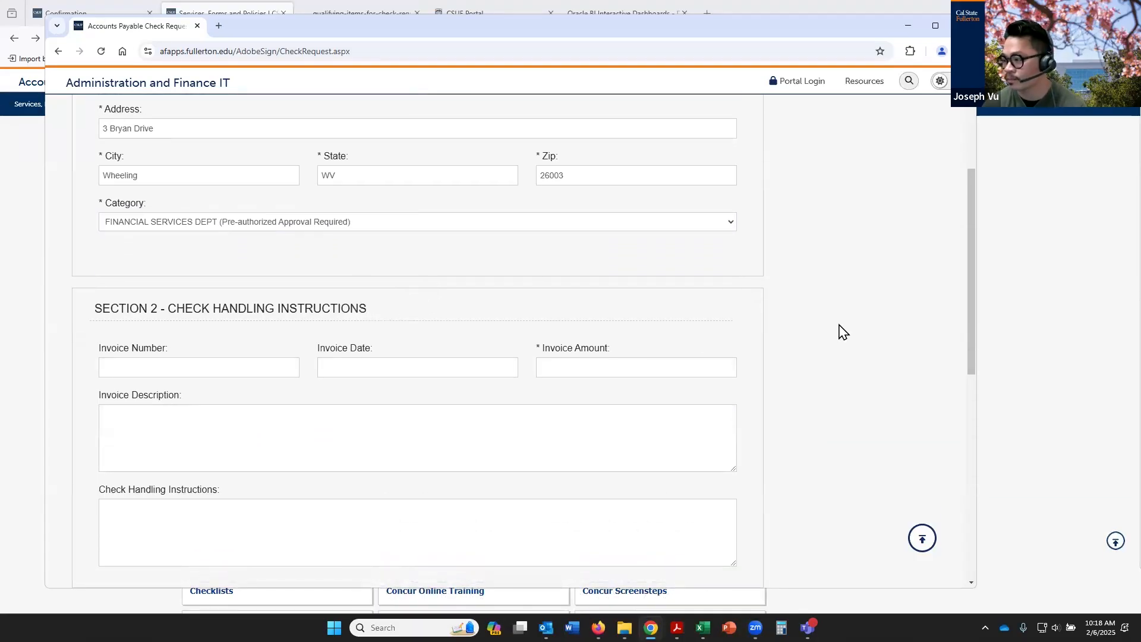
pyautogui.click(270, 371)
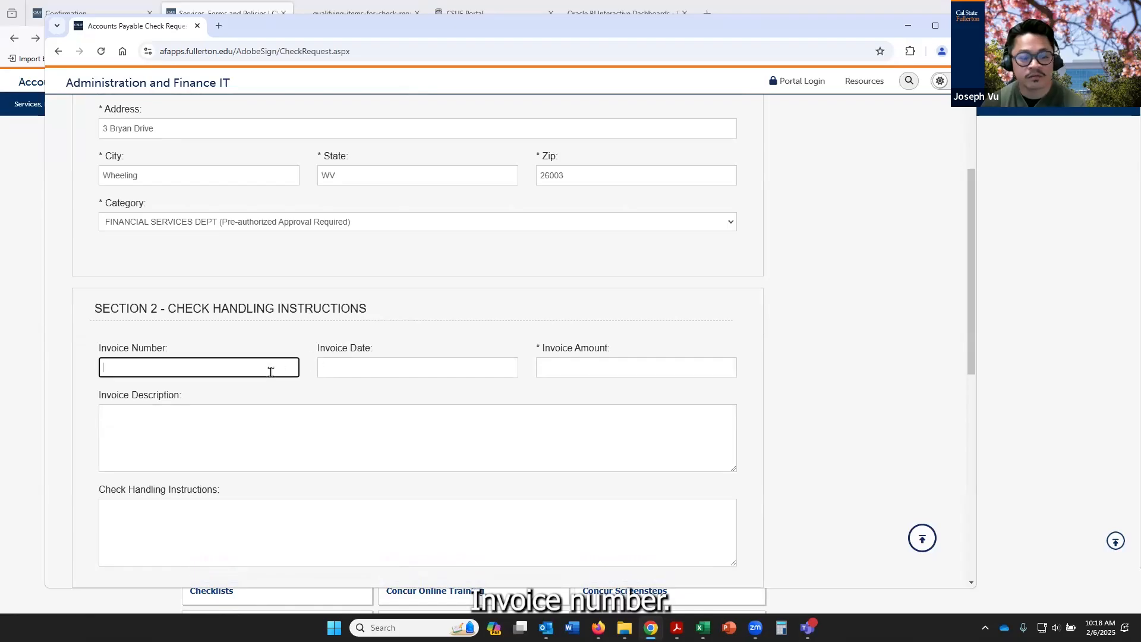
pyautogui.write('INV')
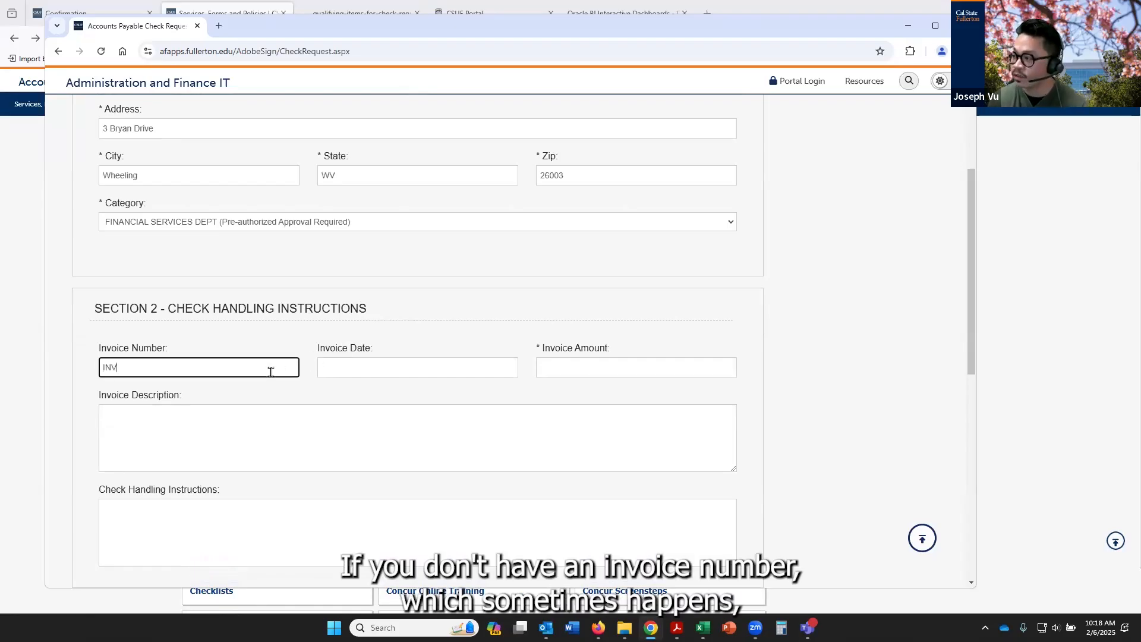
pyautogui.write('46721')
pyautogui.press('Tab')
pyautogui.write('02/05/2025')
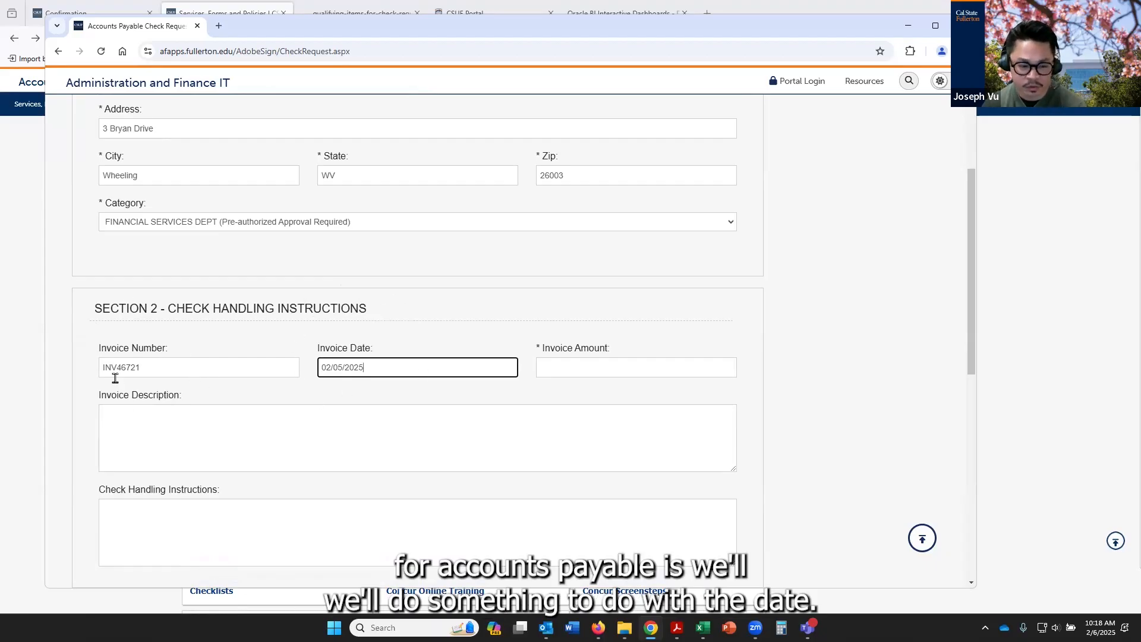
# Try the date 02052025 as a date-based invoice number in the Invoice Number field, then remove those digits
pyautogui.click(288, 371)
pyautogui.write('02')
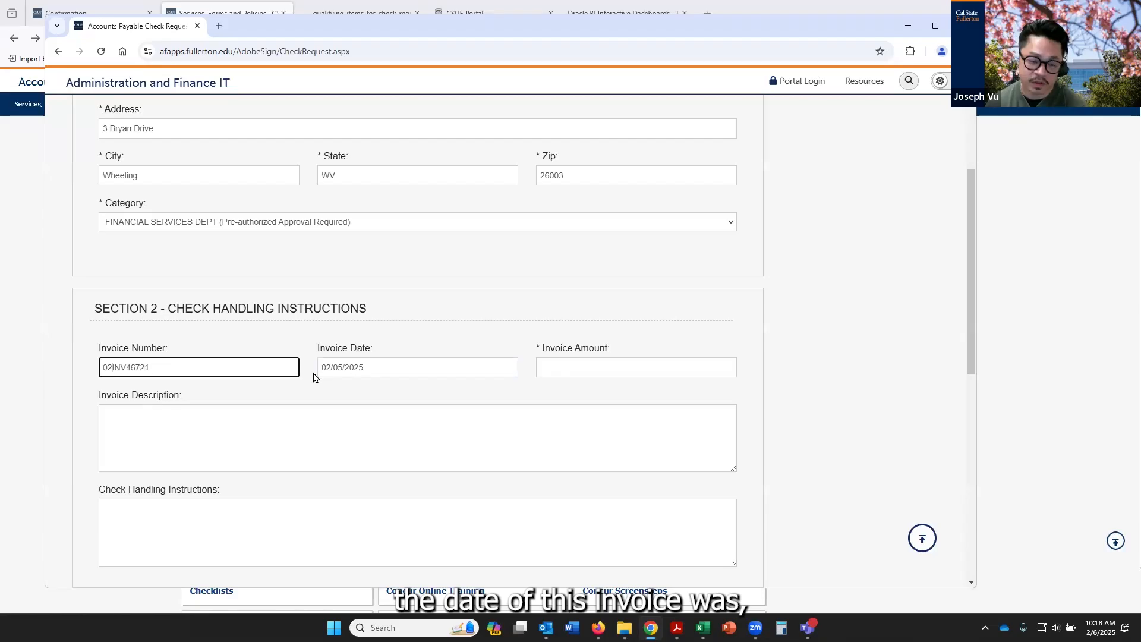
pyautogui.write('05202')
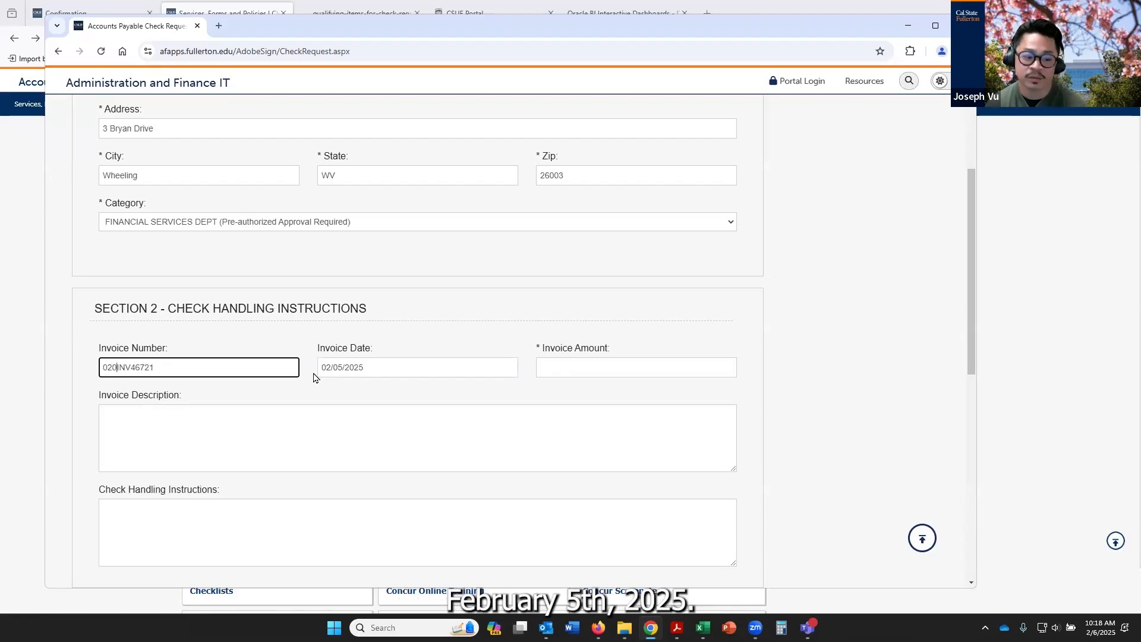
pyautogui.write('5')
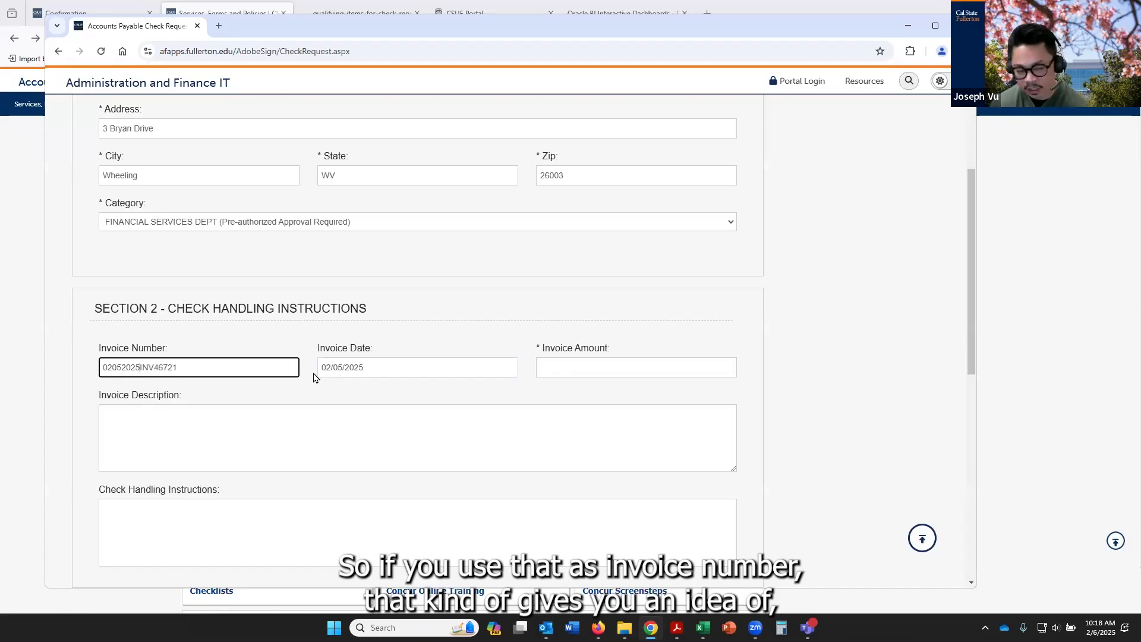
pyautogui.press('BackSpace')
pyautogui.press('BackSpace')
pyautogui.press('BackSpace')
pyautogui.press('BackSpace')
pyautogui.press('BackSpace')
pyautogui.press('BackSpace')
pyautogui.press('BackSpace')
pyautogui.press('BackSpace')
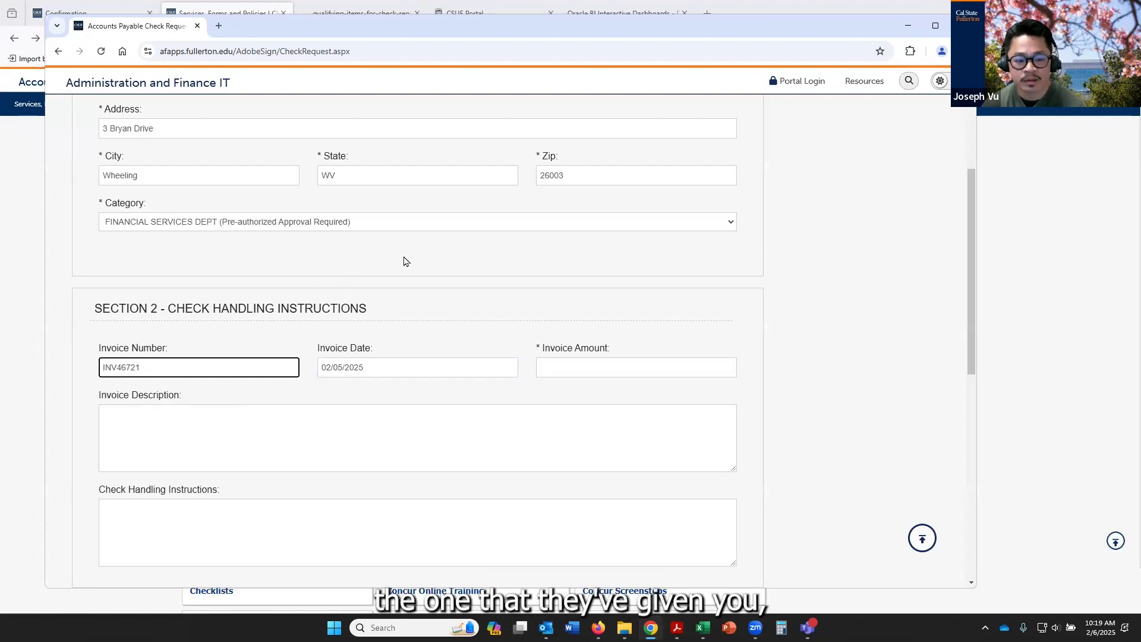
# Set the Invoice Amount to 782.28
pyautogui.click(402, 368)
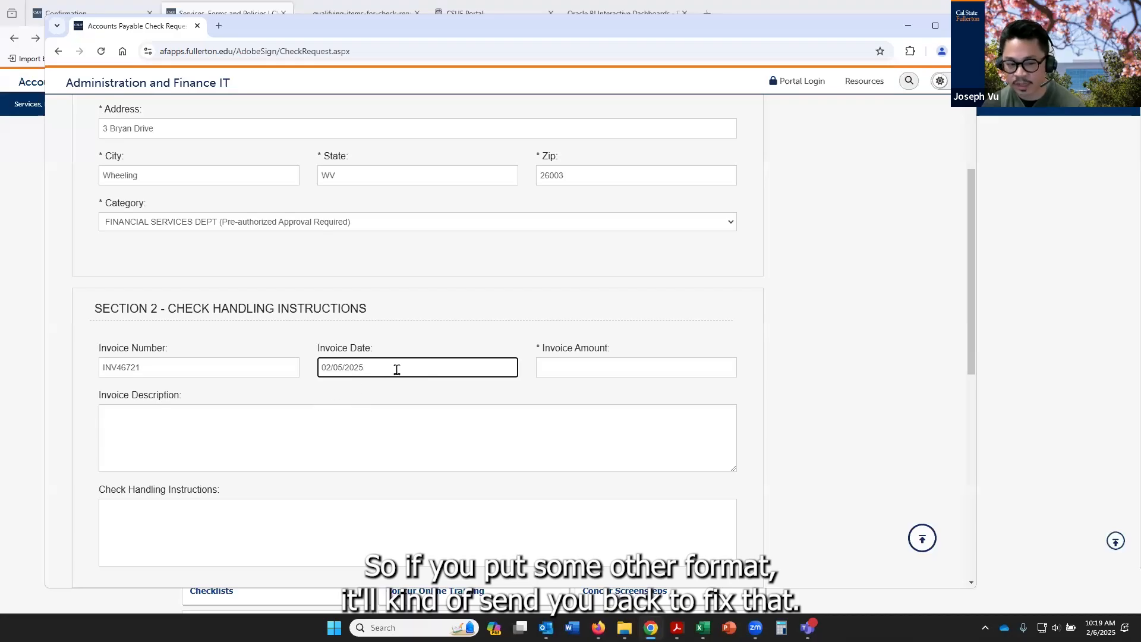
pyautogui.click(591, 369)
pyautogui.write('782.')
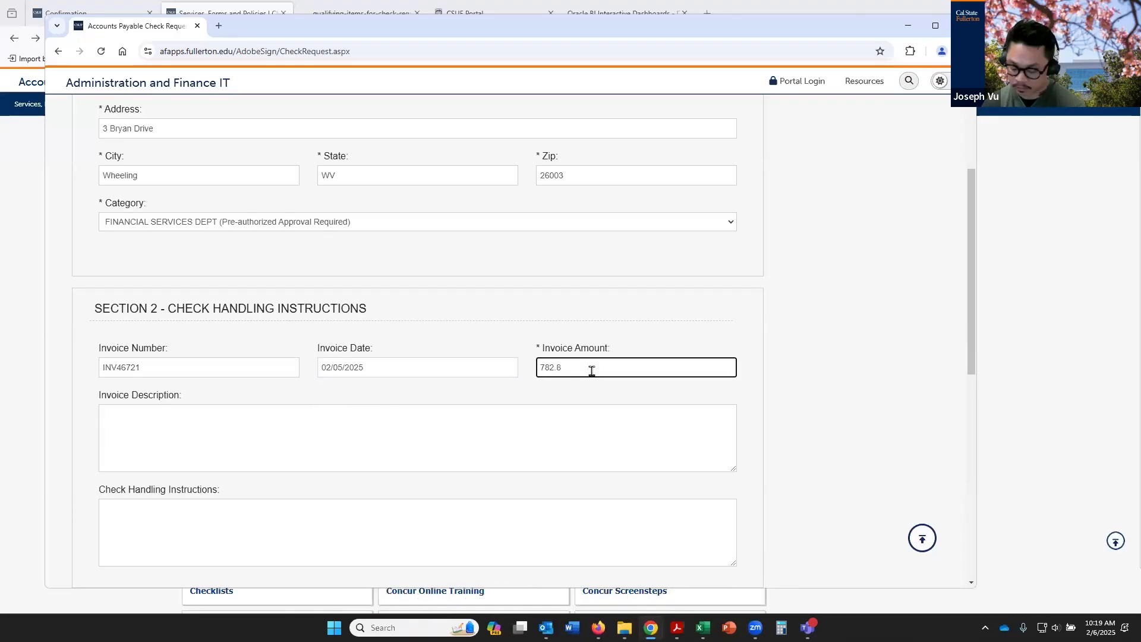
pyautogui.write('28')
# Enter the Invoice Description as "Troy 9000/9040 MICR Toner Secure."
pyautogui.press('Tab')
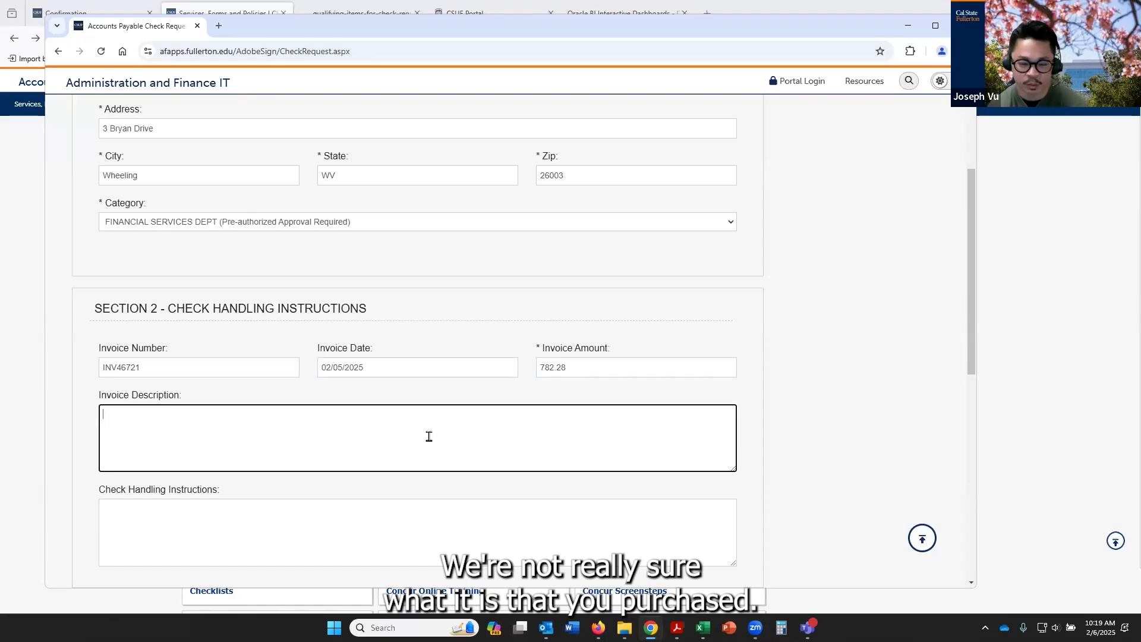
pyautogui.write('Toy')
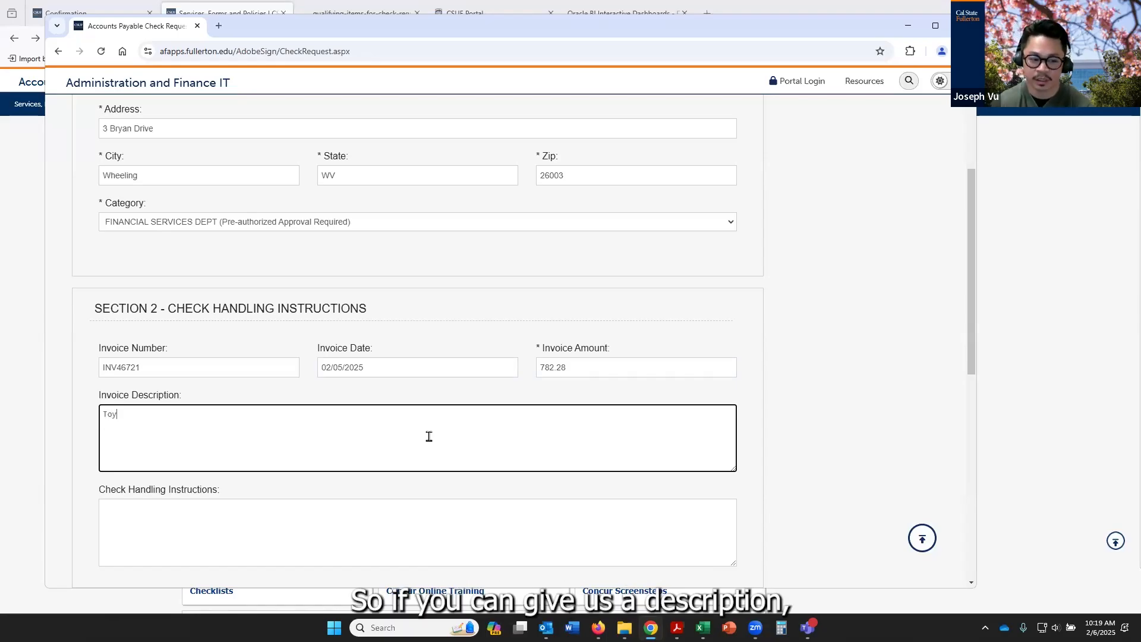
pyautogui.write('oy ')
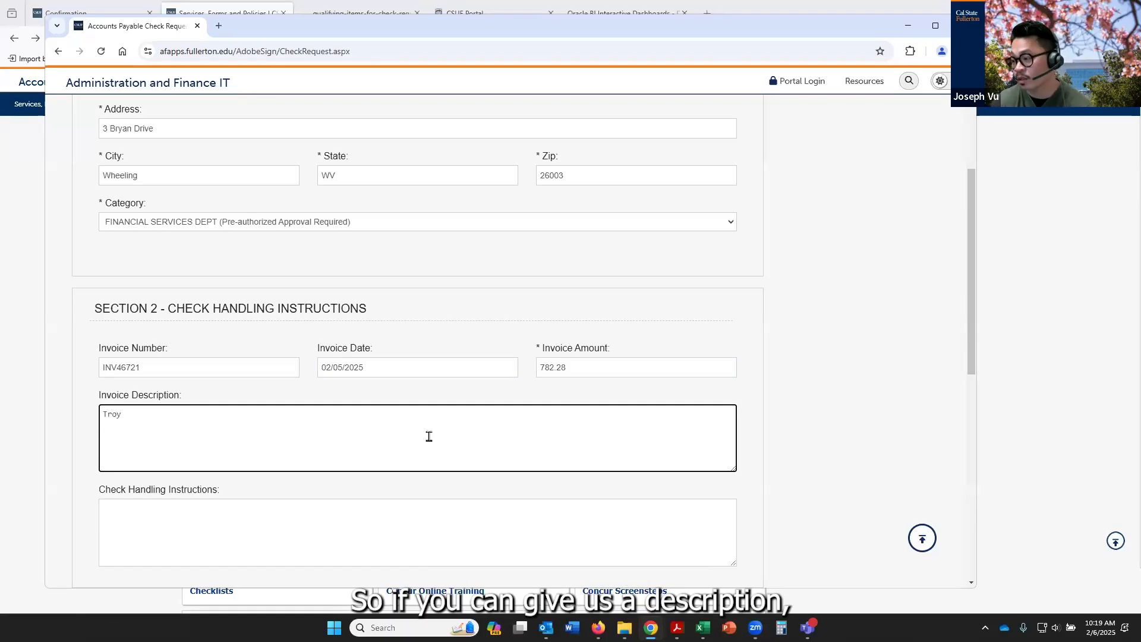
pyautogui.write('9')
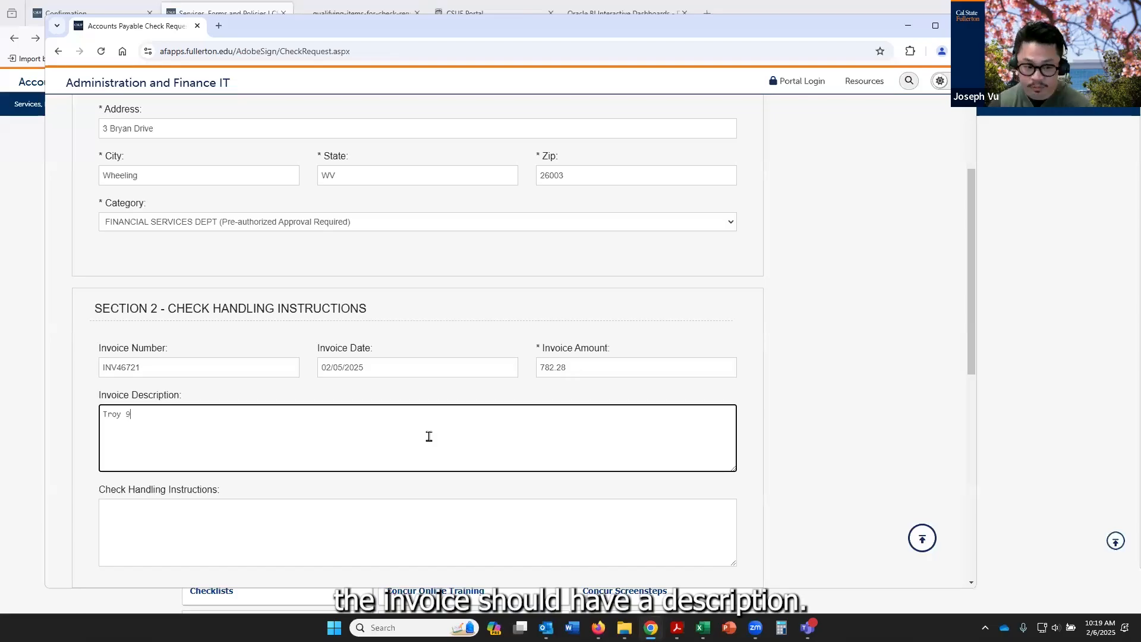
pyautogui.write('000/')
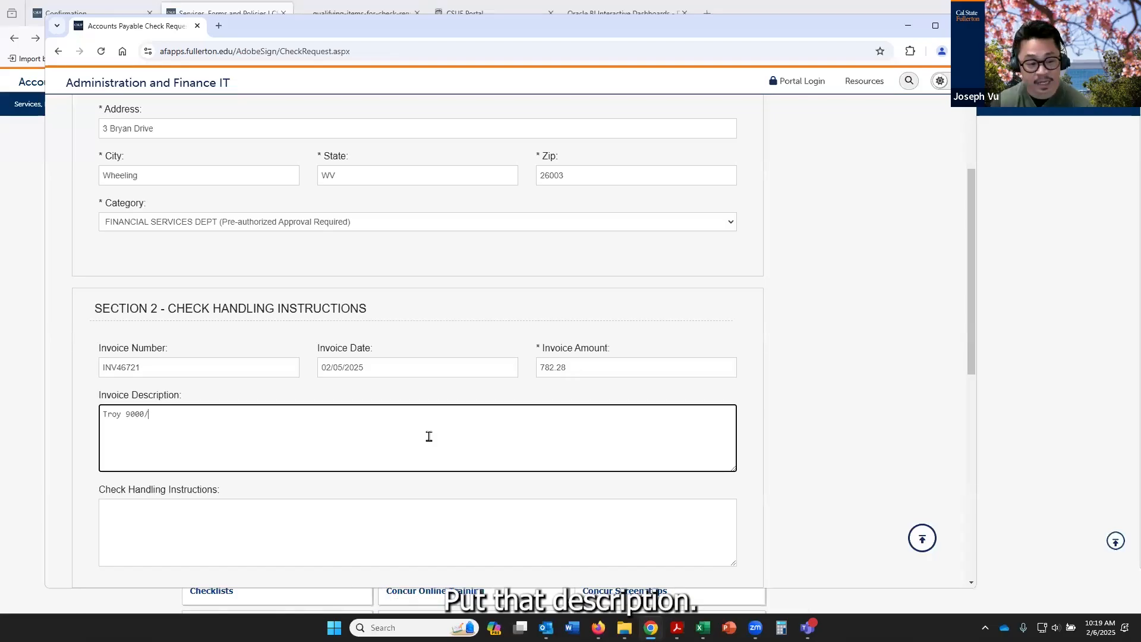
pyautogui.write('9040')
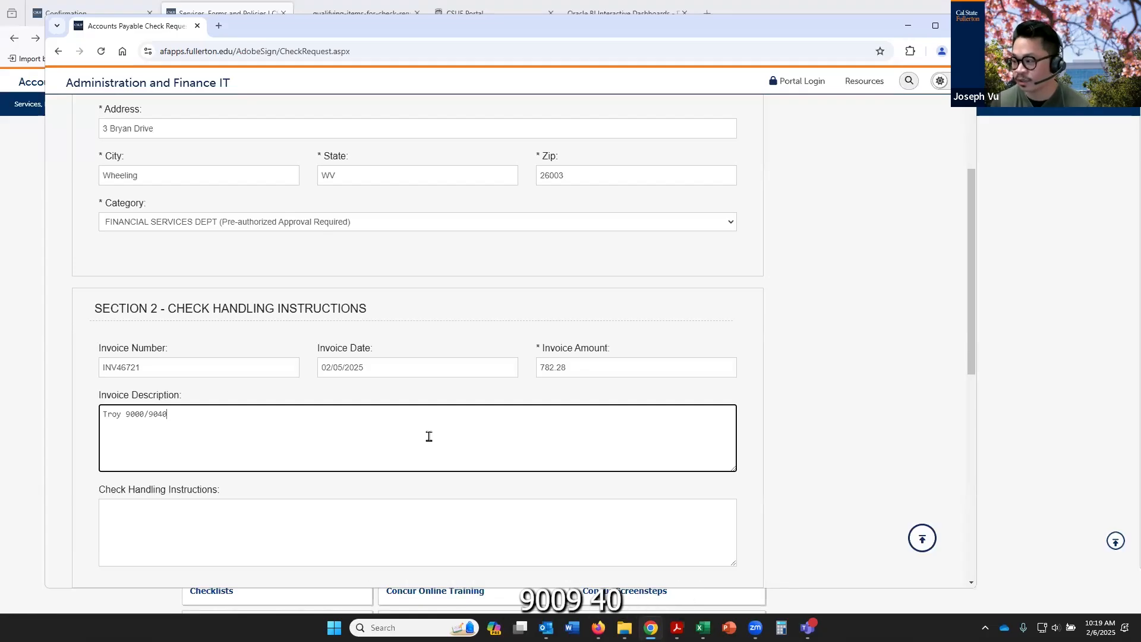
pyautogui.write('MICR')
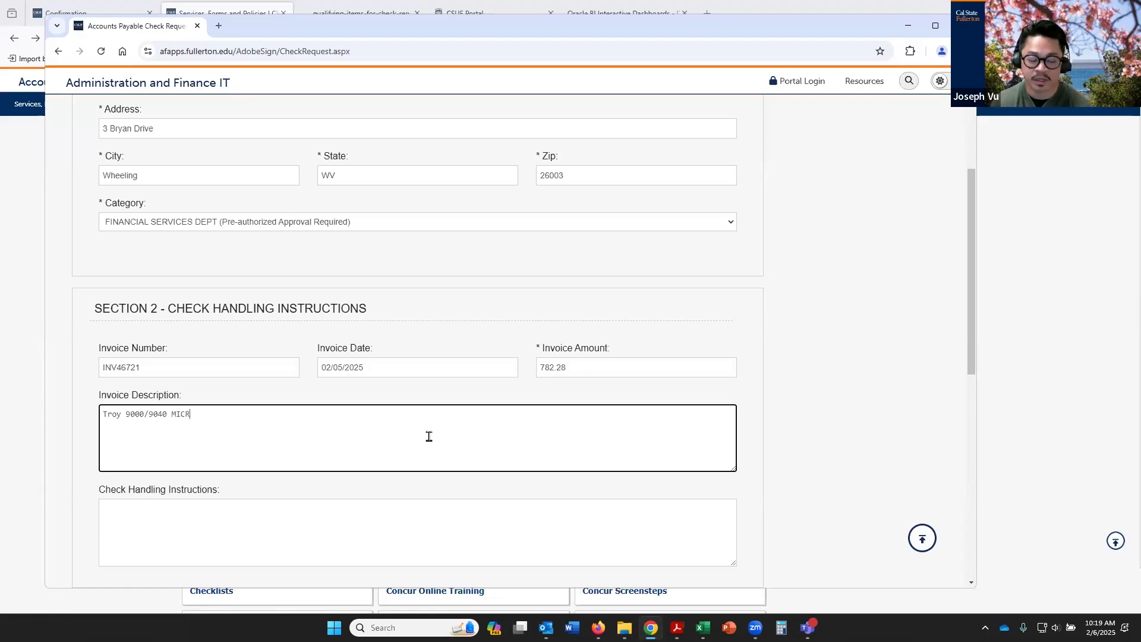
pyautogui.write(' TOoner Secure.')
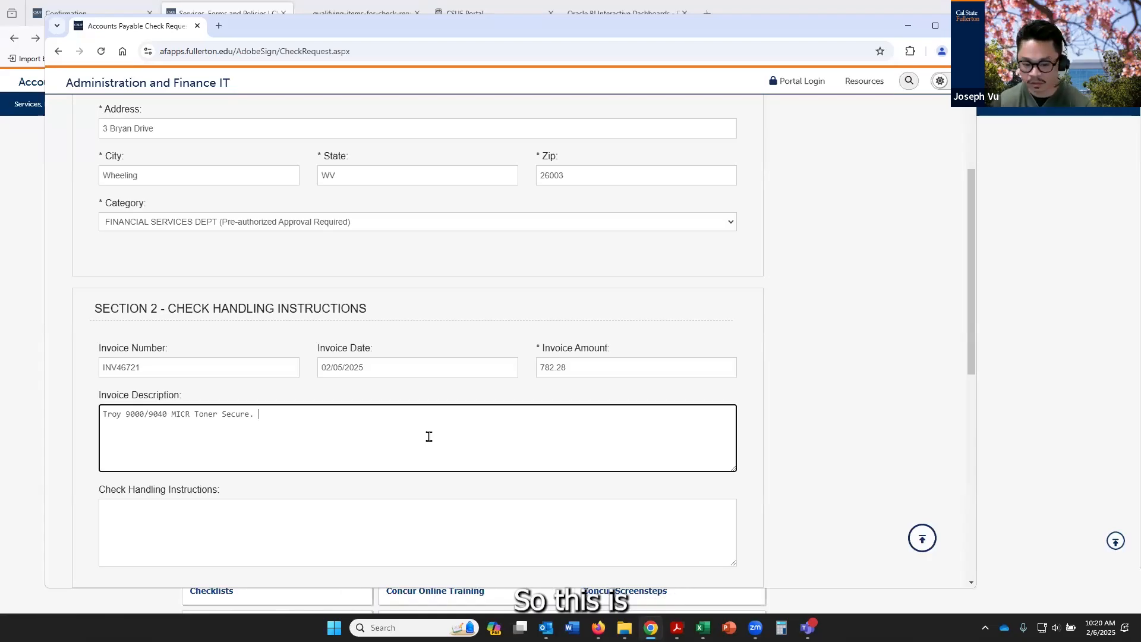
# Extend the Invoice Description with the explanation "Specialty toner for checks."
pyautogui.write('Speci')
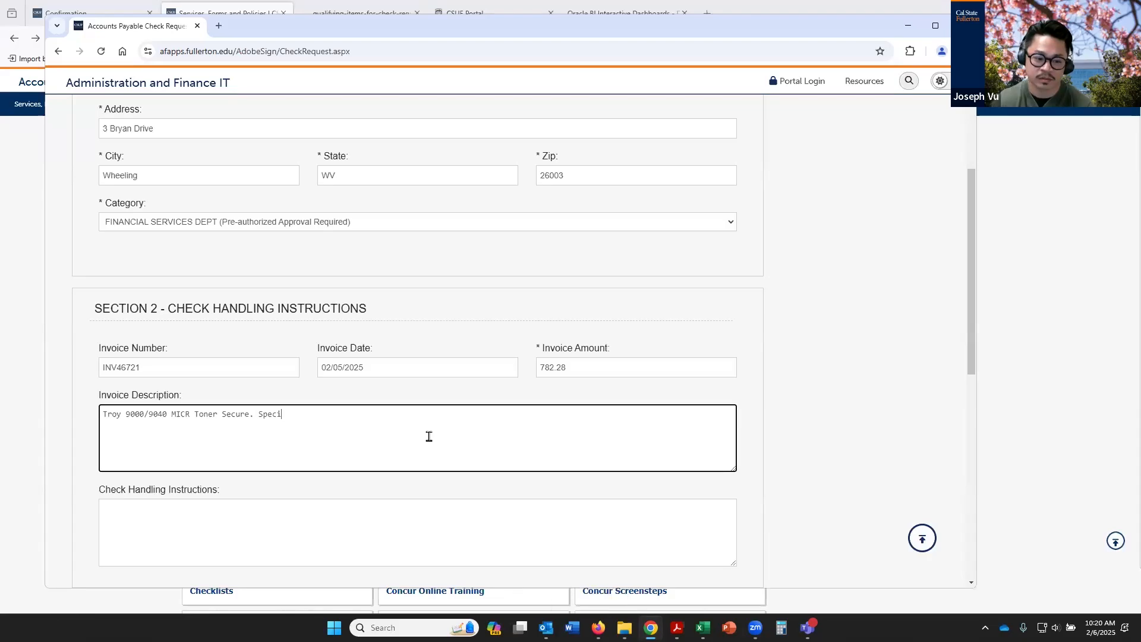
pyautogui.write('alty toner for checks.')
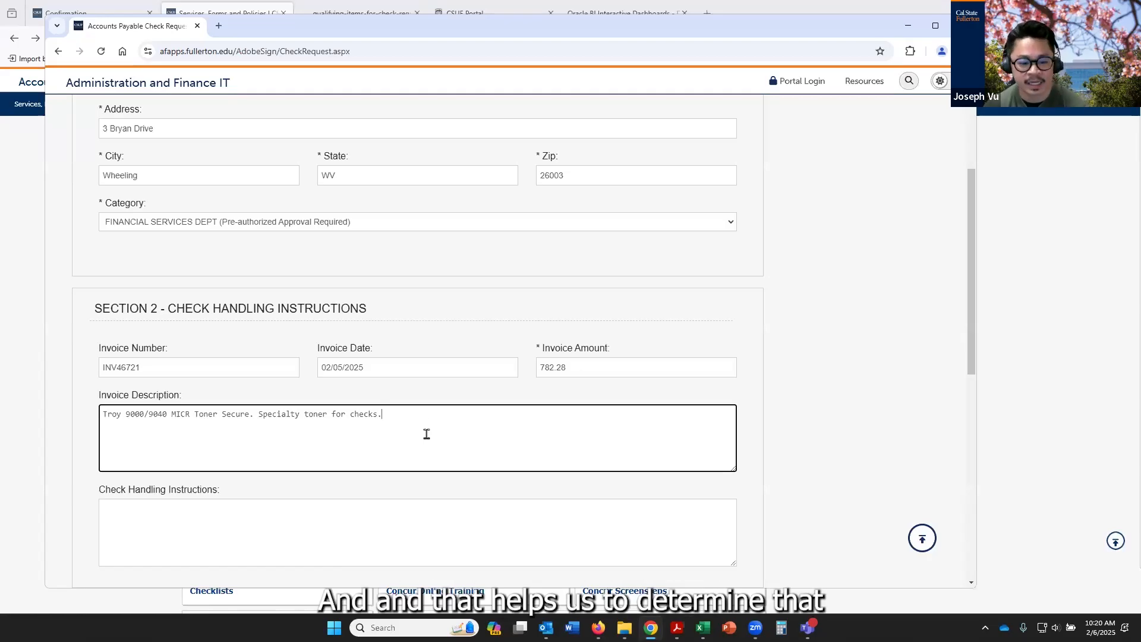
# Fill in the Check Handling Instructions with a note to call the requester at their extension for pick up
pyautogui.scroll(-1, 295, 415)
pyautogui.scroll(-1, 296, 415)
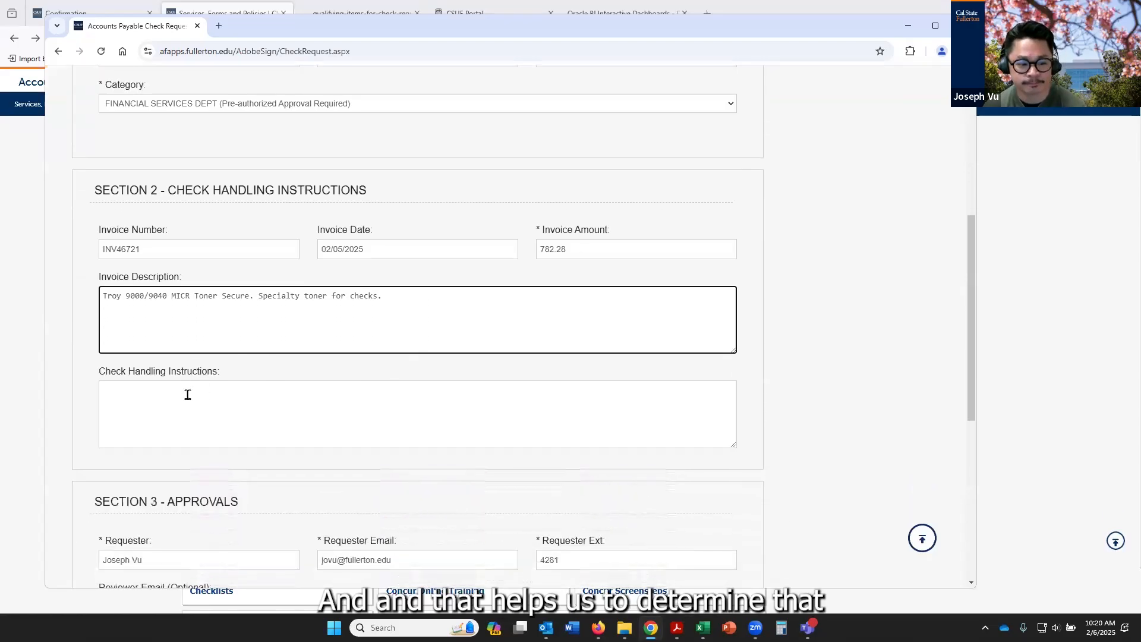
pyautogui.click(217, 406)
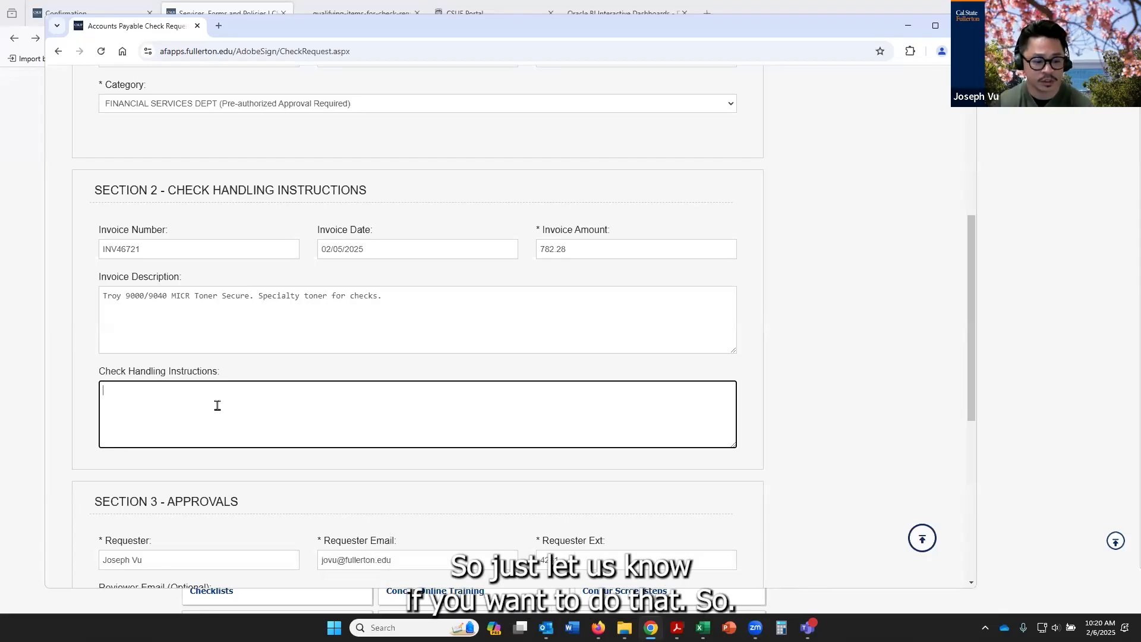
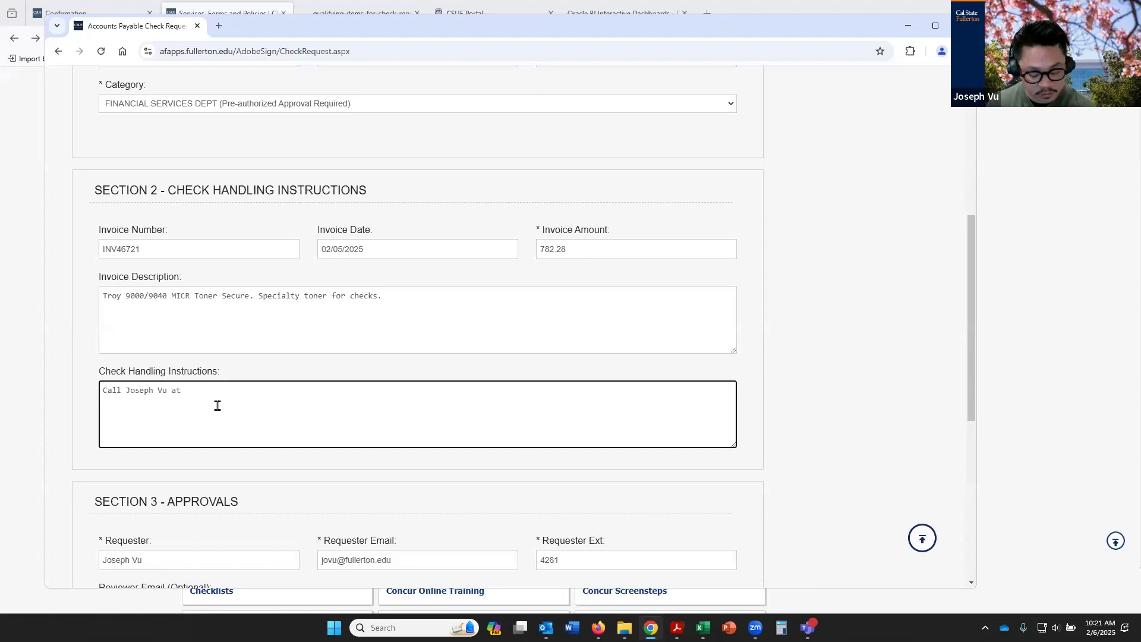
pyautogui.write(' 4281')
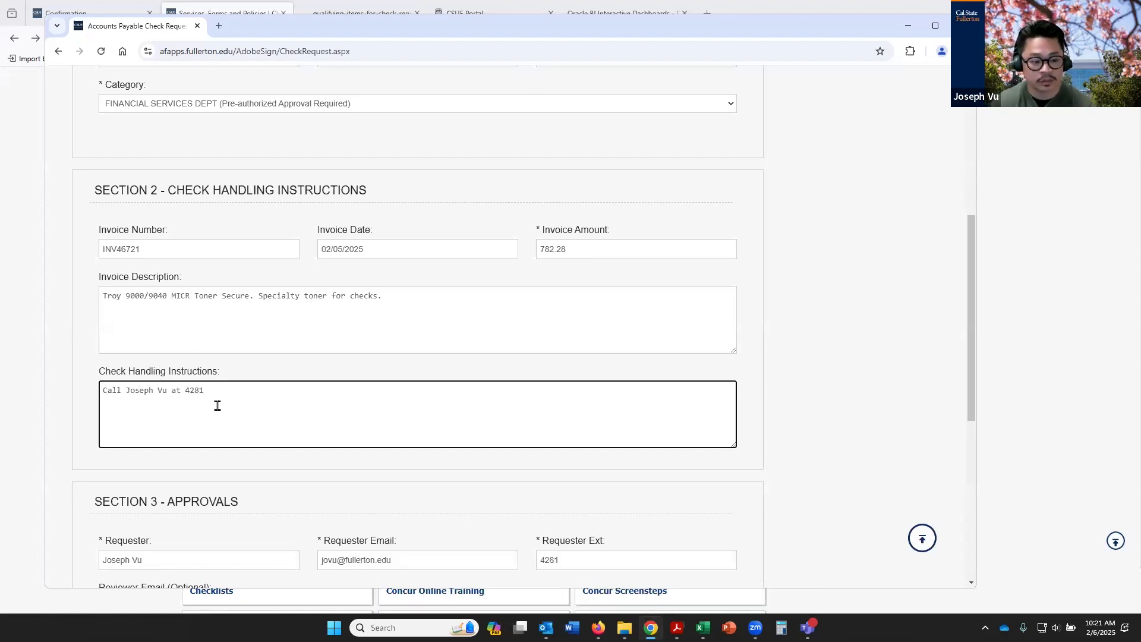
pyautogui.write(' for pick up.')
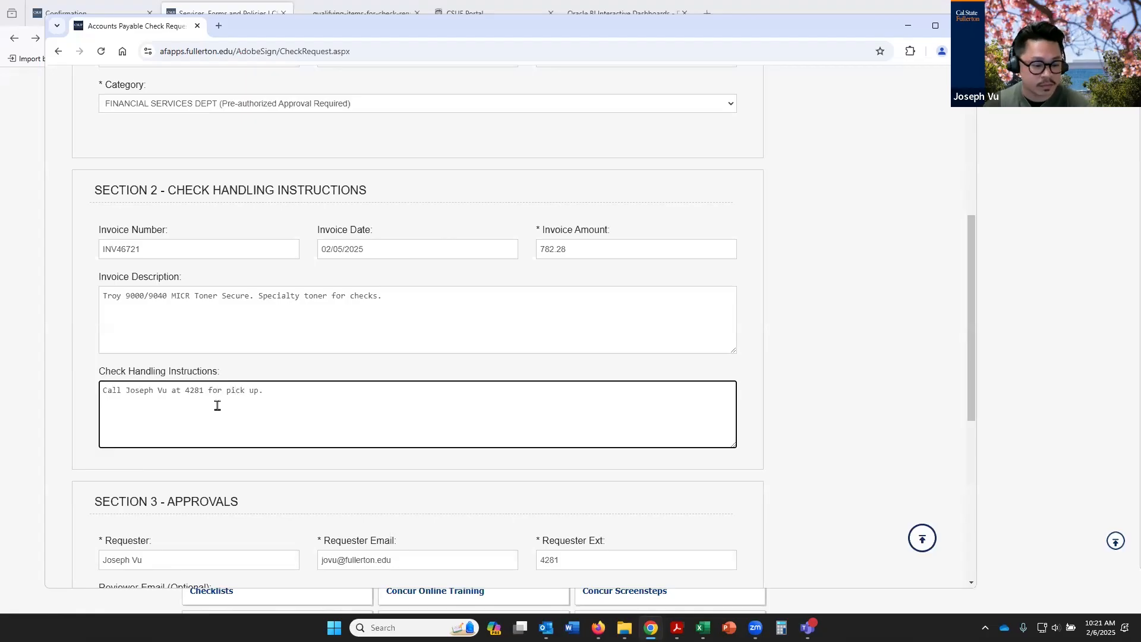
# Begin filling in the approver's name in the Approver field of the Approvals section
pyautogui.scroll(-2, 646, 394)
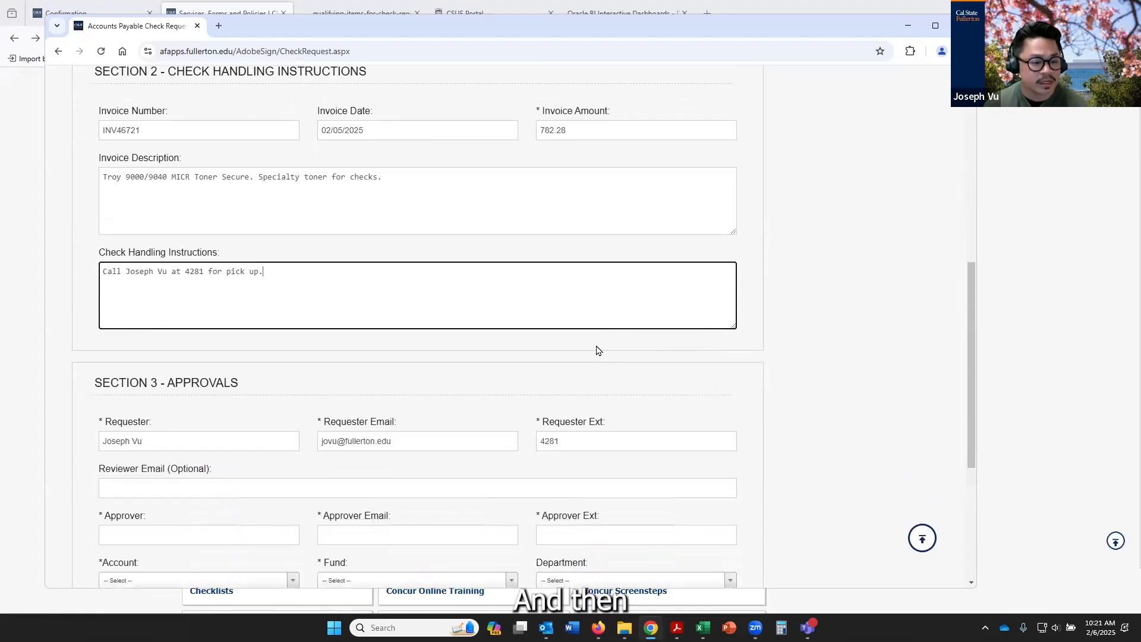
pyautogui.scroll(-2, 596, 350)
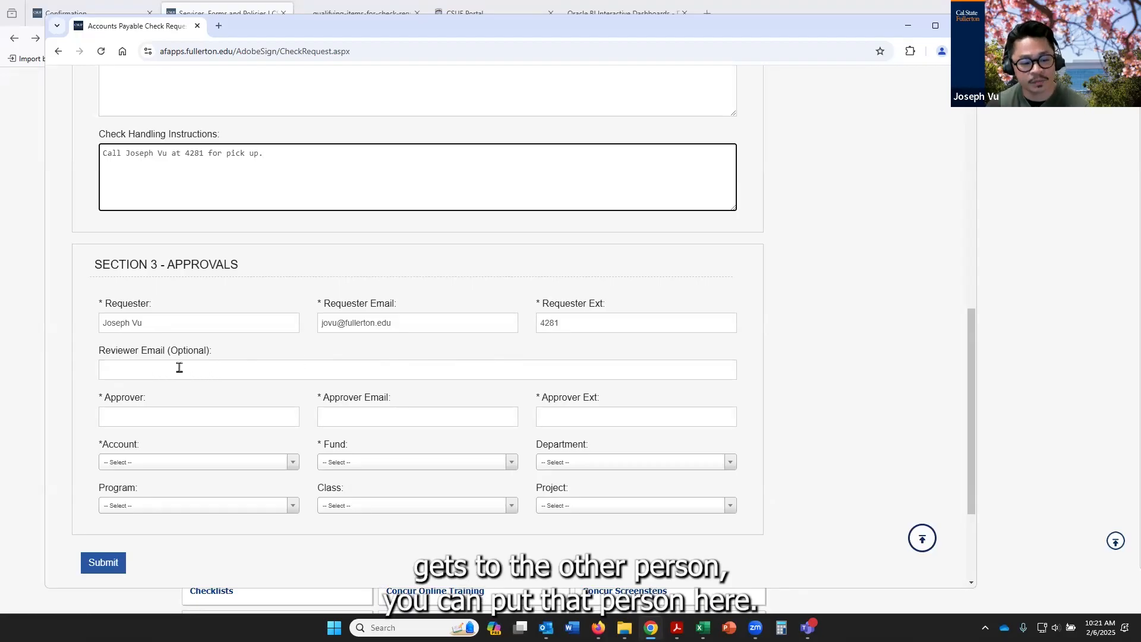
pyautogui.click(188, 411)
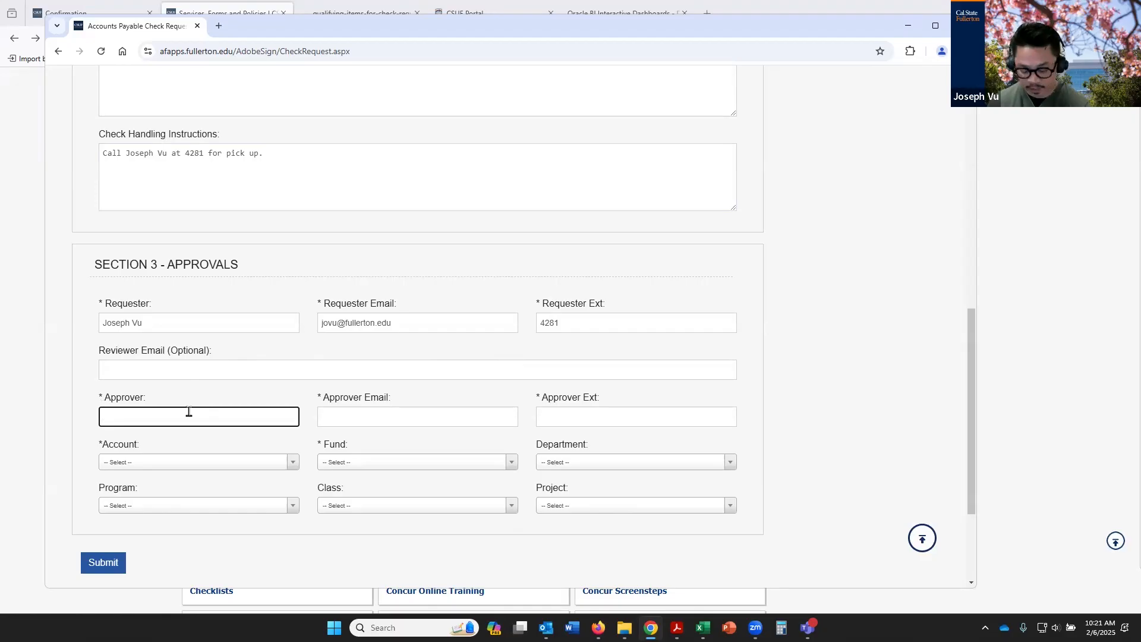
pyautogui.press('BackSpace')
pyautogui.press('BackSpace')
pyautogui.press('BackSpace')
pyautogui.press('BackSpace')
pyautogui.press('BackSpace')
pyautogui.press('BackSpace')
pyautogui.press('BackSpace')
pyautogui.press('BackSpace')
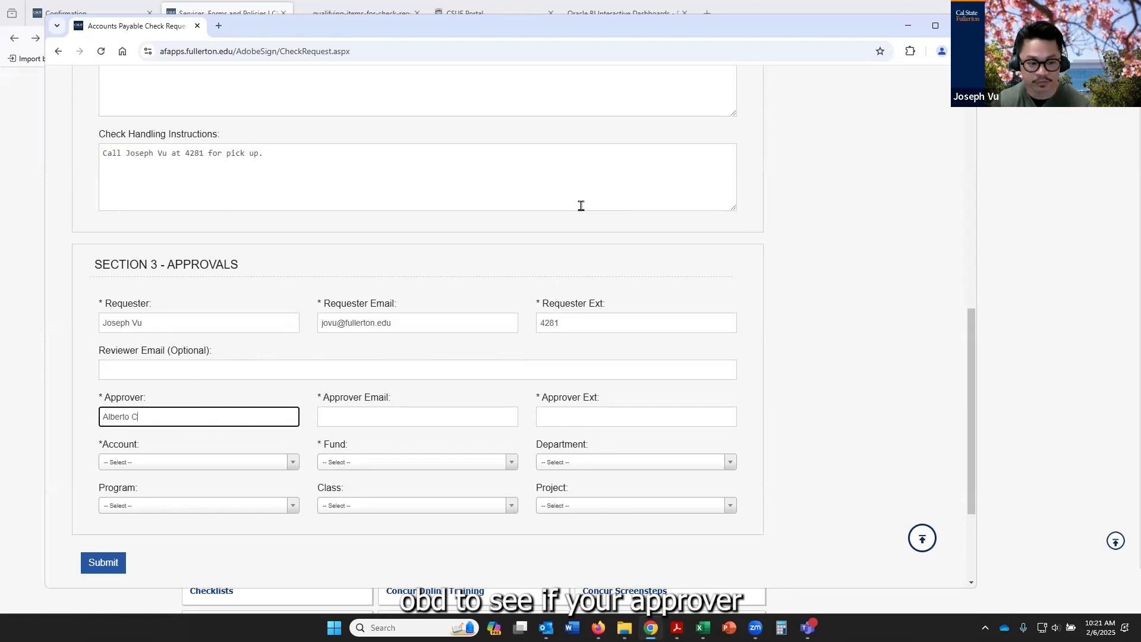
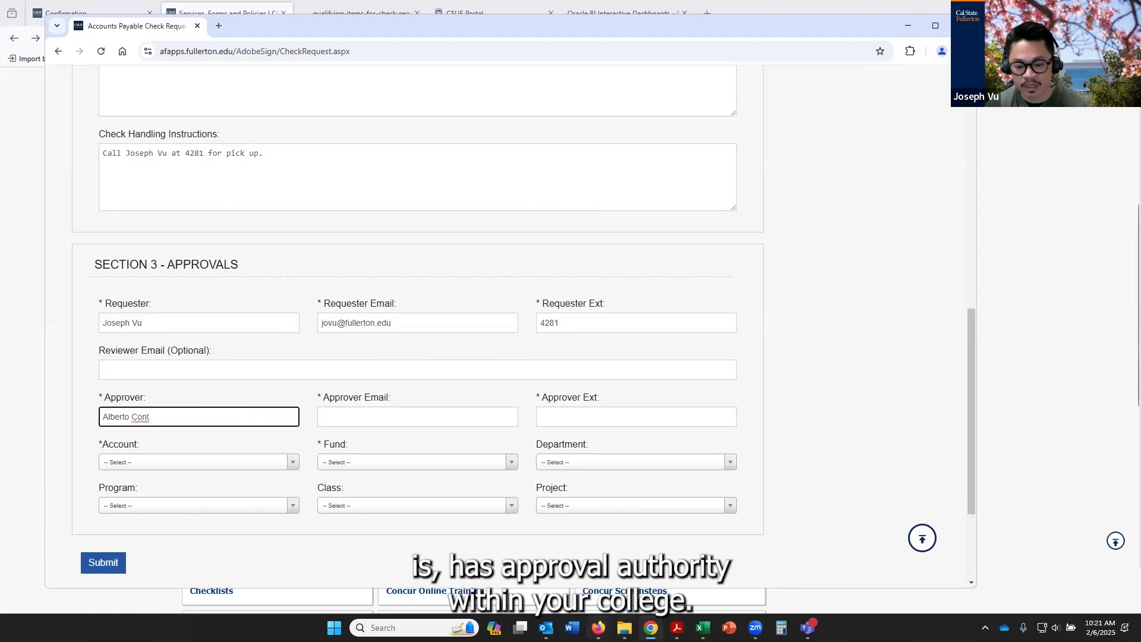
# Switch to Firefox, close the Oracle BI Delegation of Authority dashboard and return to the CSUF Portal
pyautogui.click(598, 628)
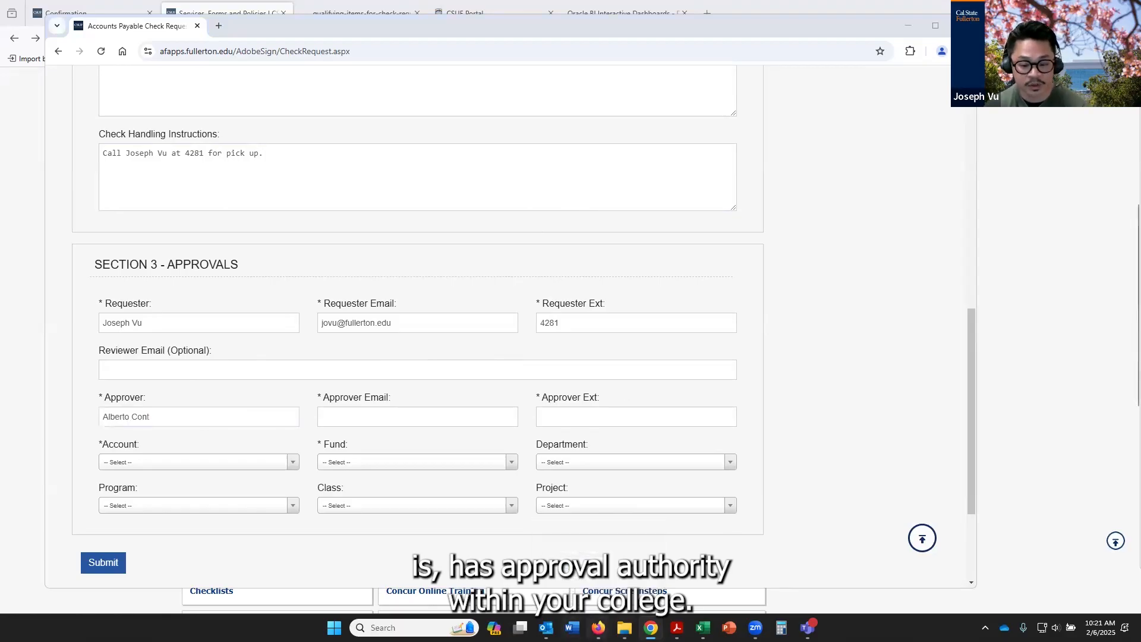
pyautogui.click(628, 14)
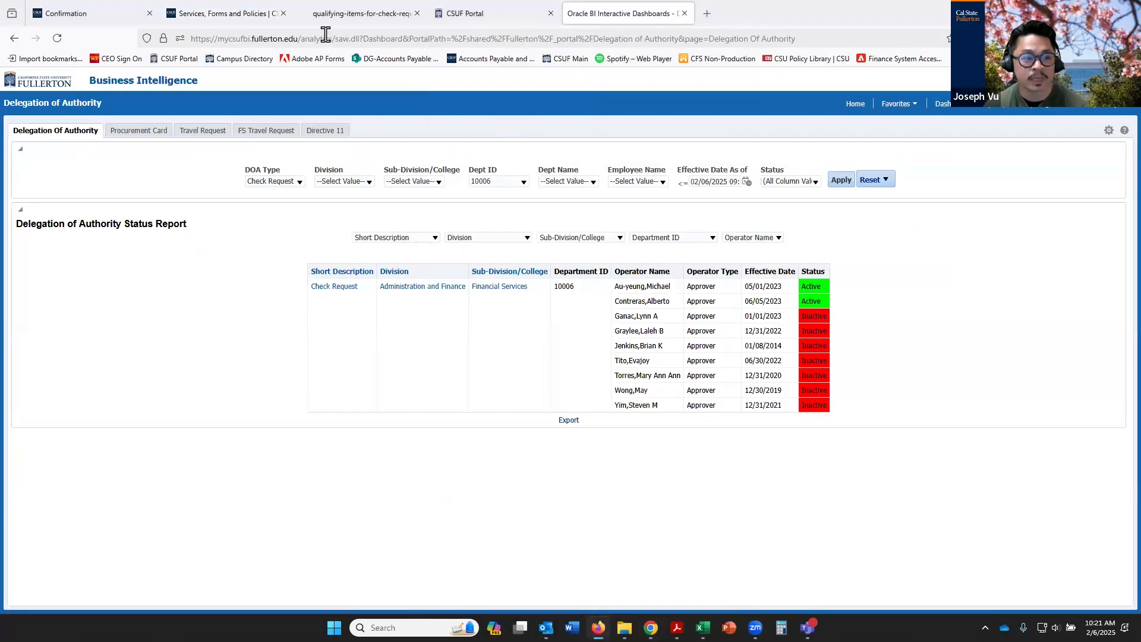
pyautogui.click(498, 13)
pyautogui.click(660, 13)
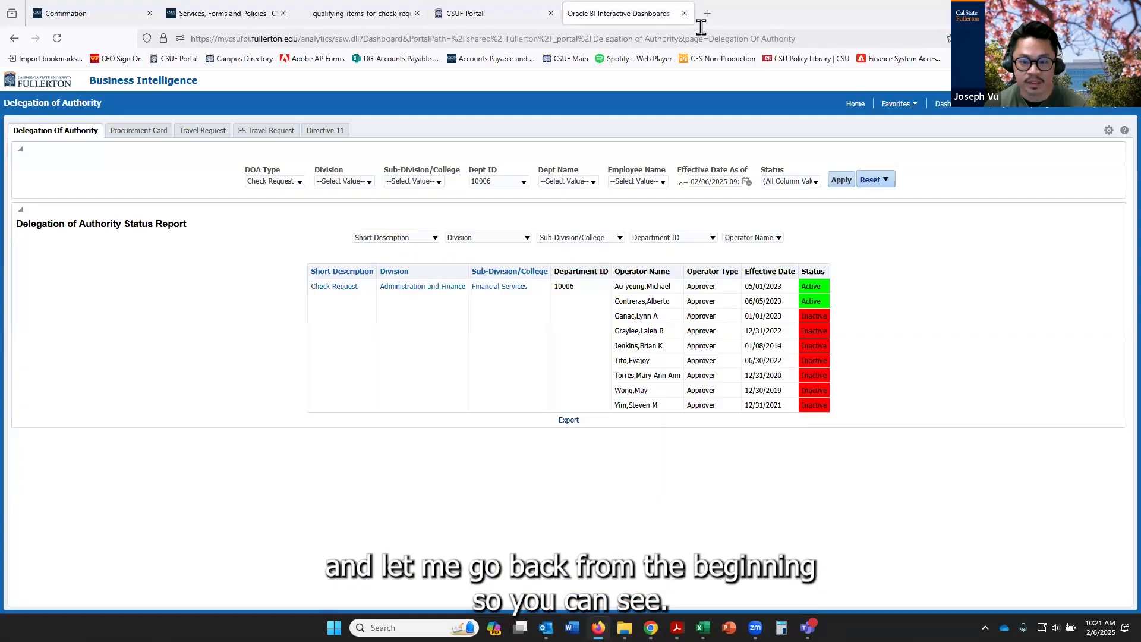
pyautogui.click(685, 13)
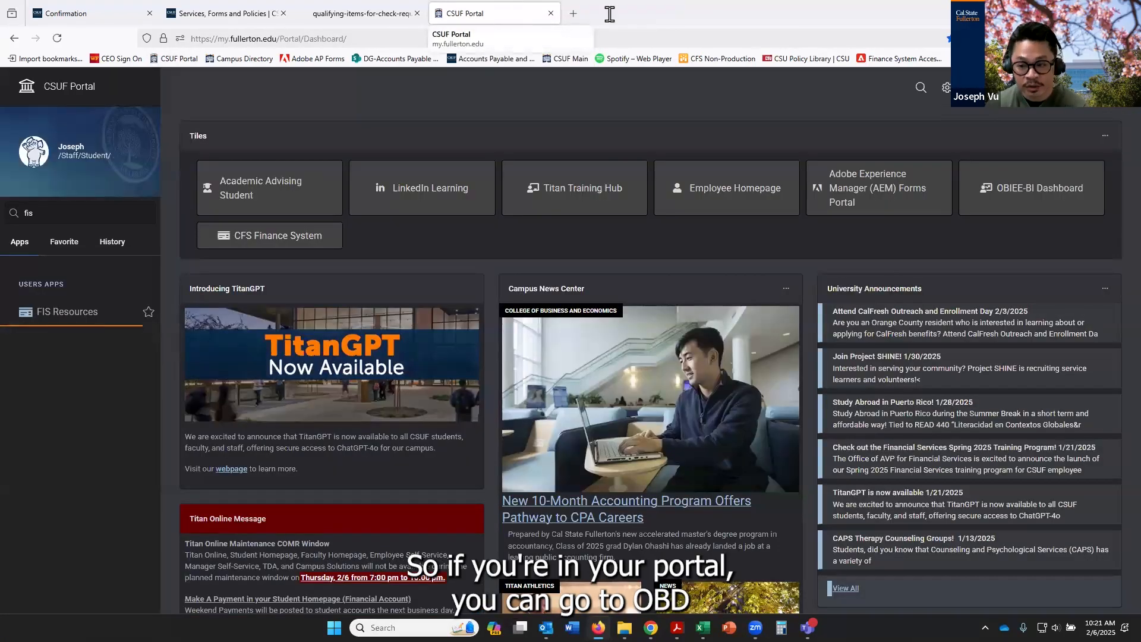
# Open the Delegation of Authority dashboard from the portal's OBIEE-BI Dashboard and set the Dept ID filter to 10006
pyautogui.click(1020, 206)
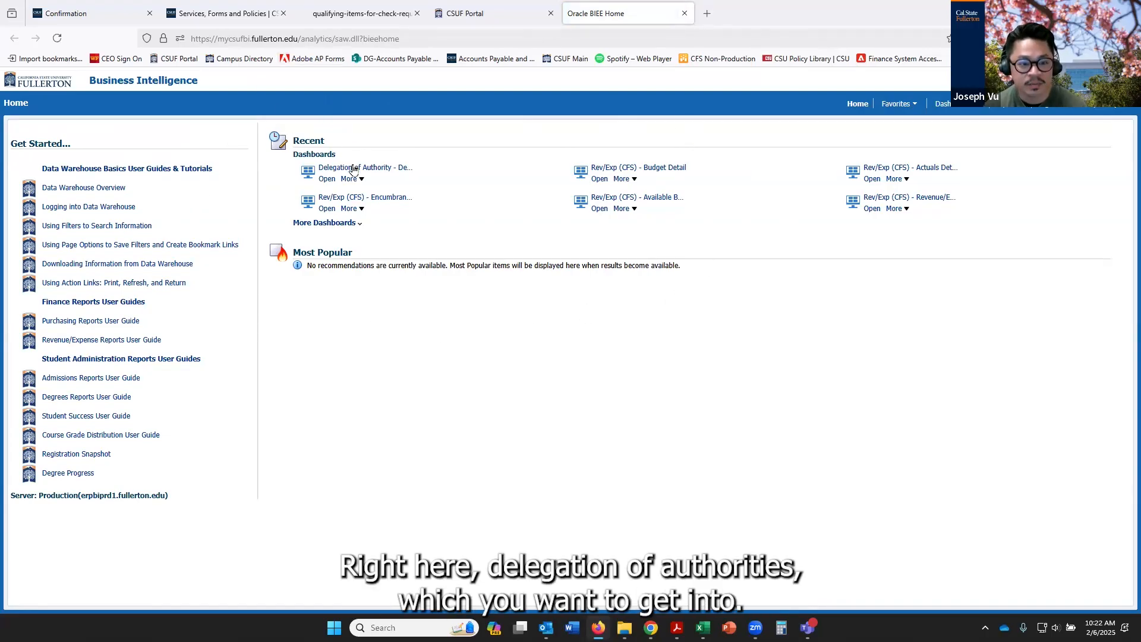
pyautogui.click(330, 171)
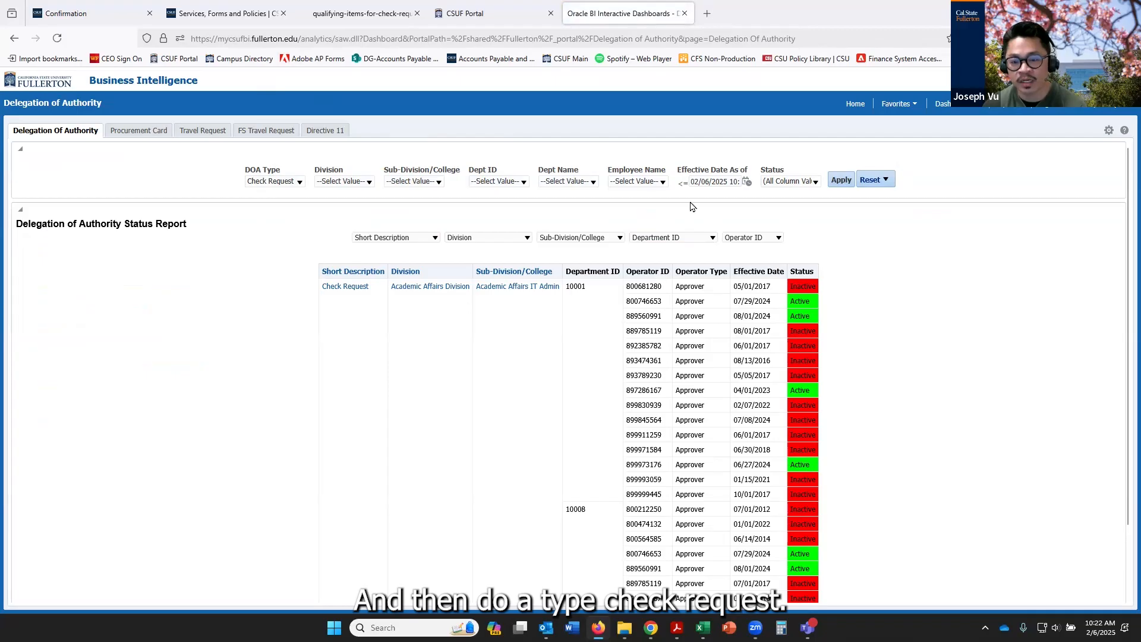
pyautogui.click(524, 183)
pyautogui.scroll(-3, 502, 250)
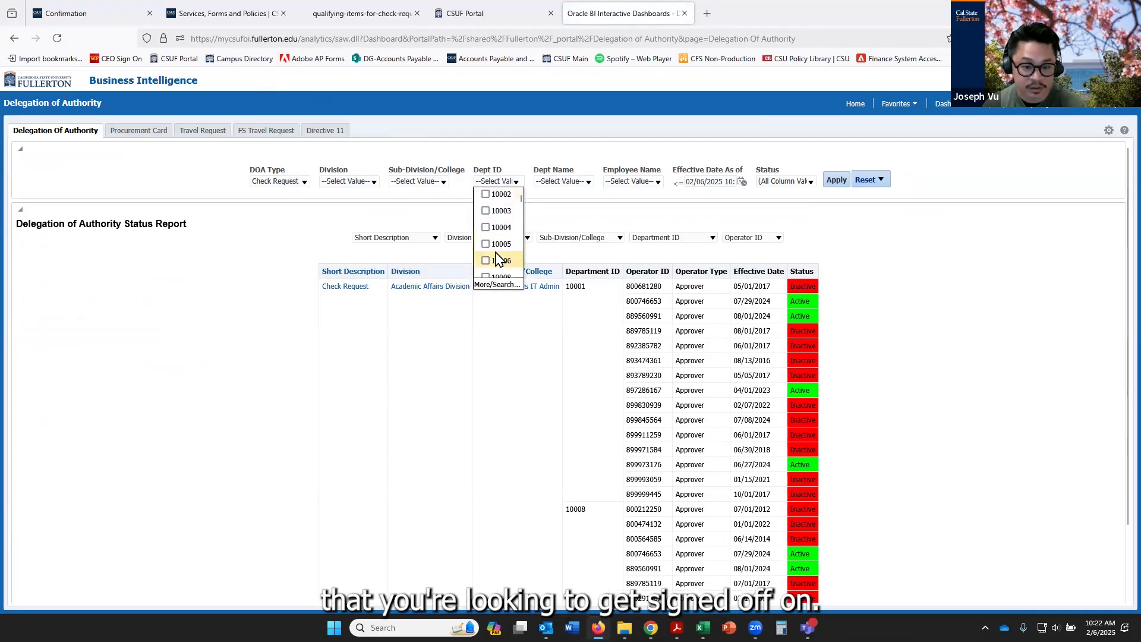
pyautogui.click(486, 247)
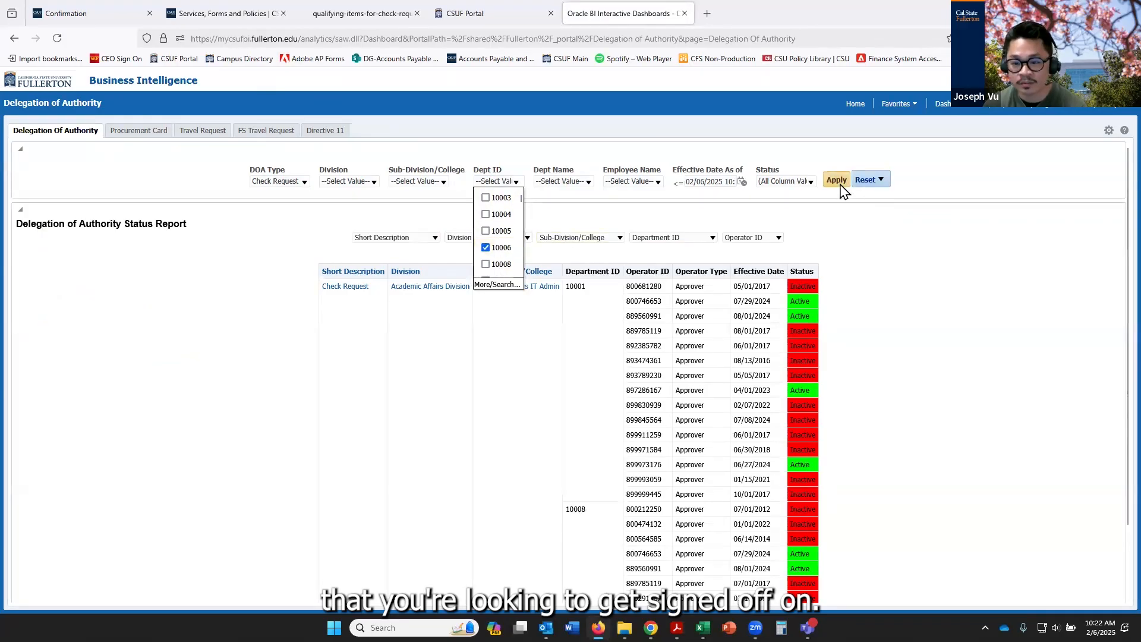
pyautogui.click(694, 223)
# Change the report's Operator ID column to Operator Name and apply the filters to the Delegation of Authority Status Report
pyautogui.click(778, 239)
pyautogui.click(754, 266)
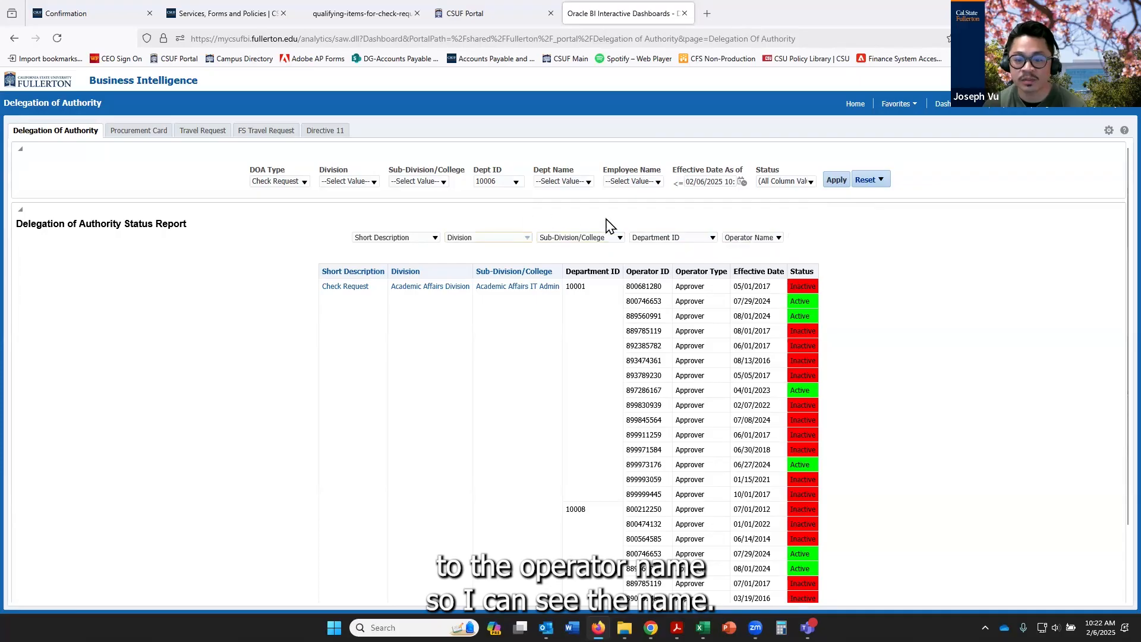
pyautogui.click(835, 180)
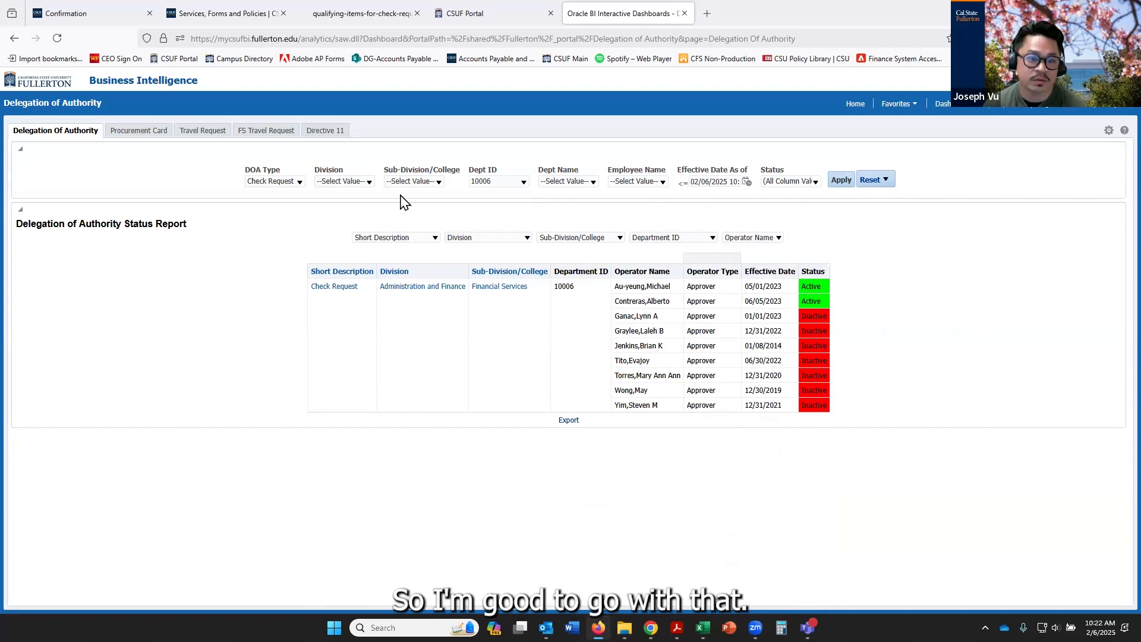
# Switch to the check request form in Chrome and enter the approver's email and extension, correcting the email domain to fullerton.edu
pyautogui.click(385, 8)
pyautogui.click(226, 13)
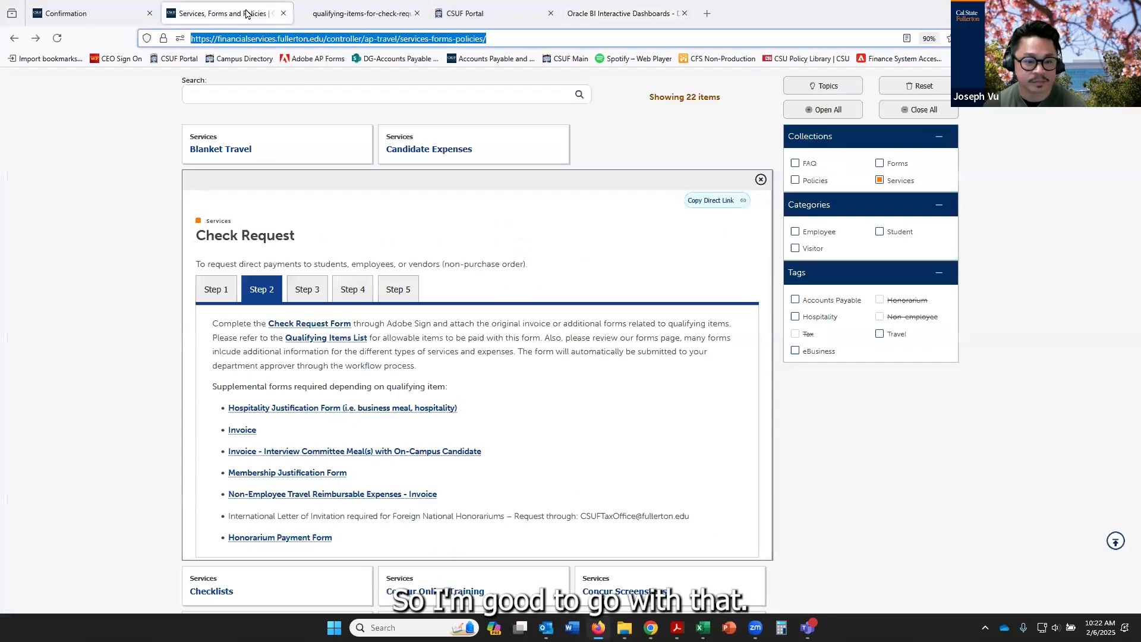
pyautogui.click(650, 628)
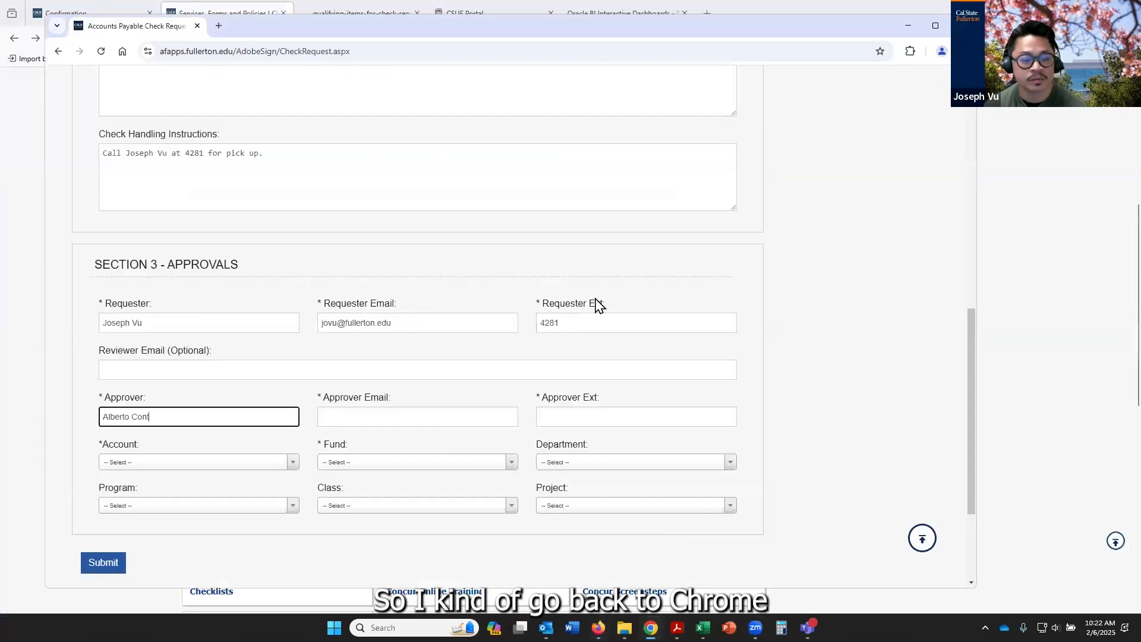
pyautogui.click(379, 419)
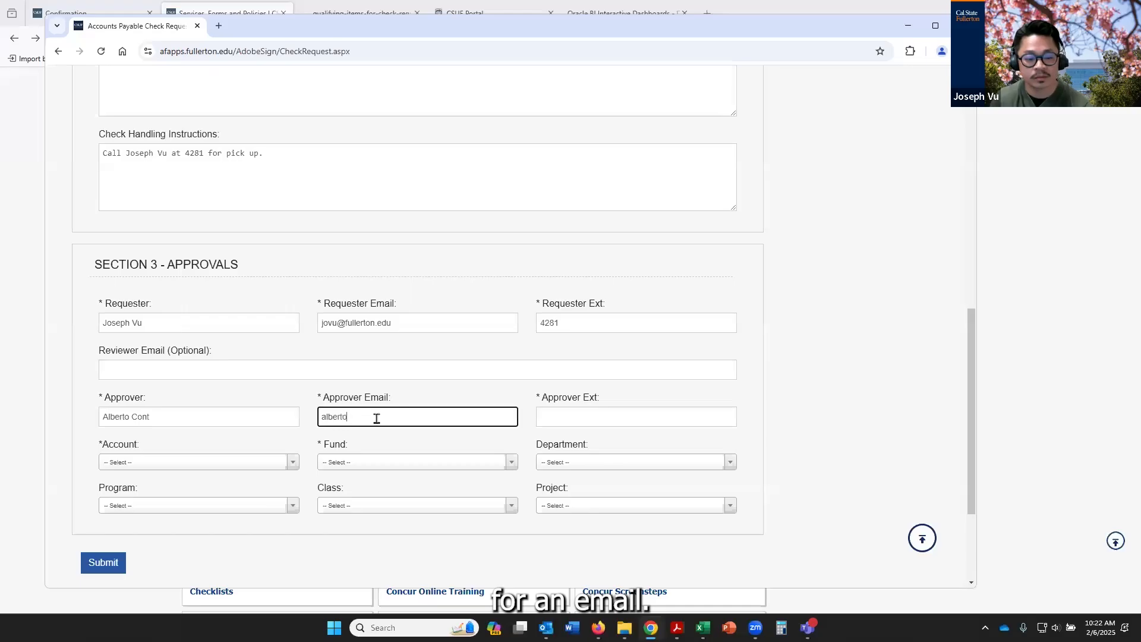
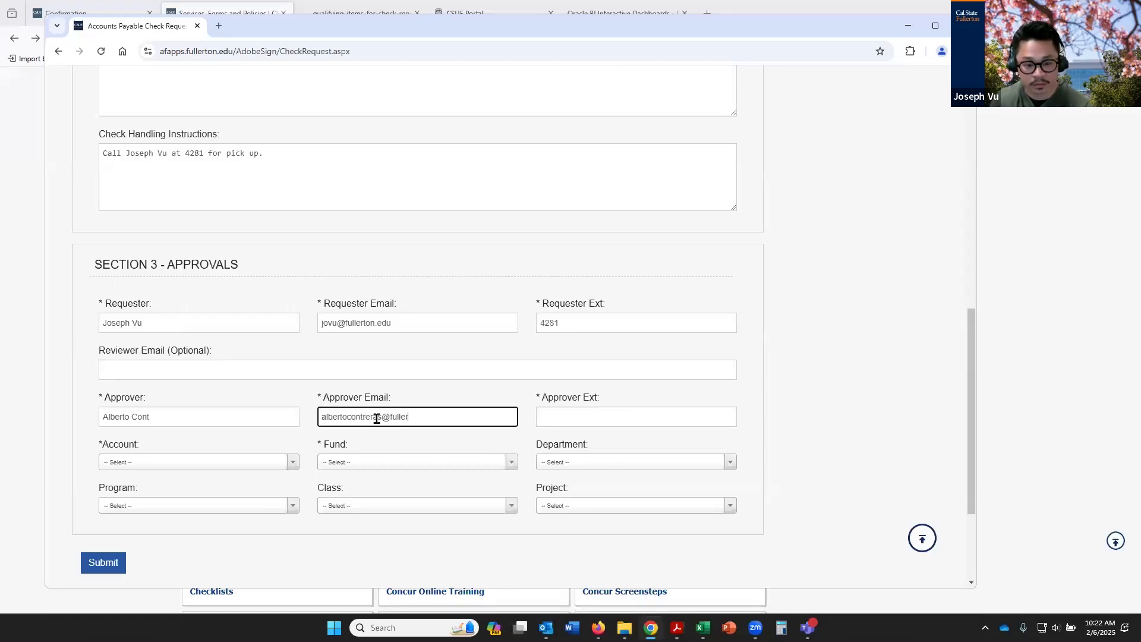
pyautogui.press('Tab')
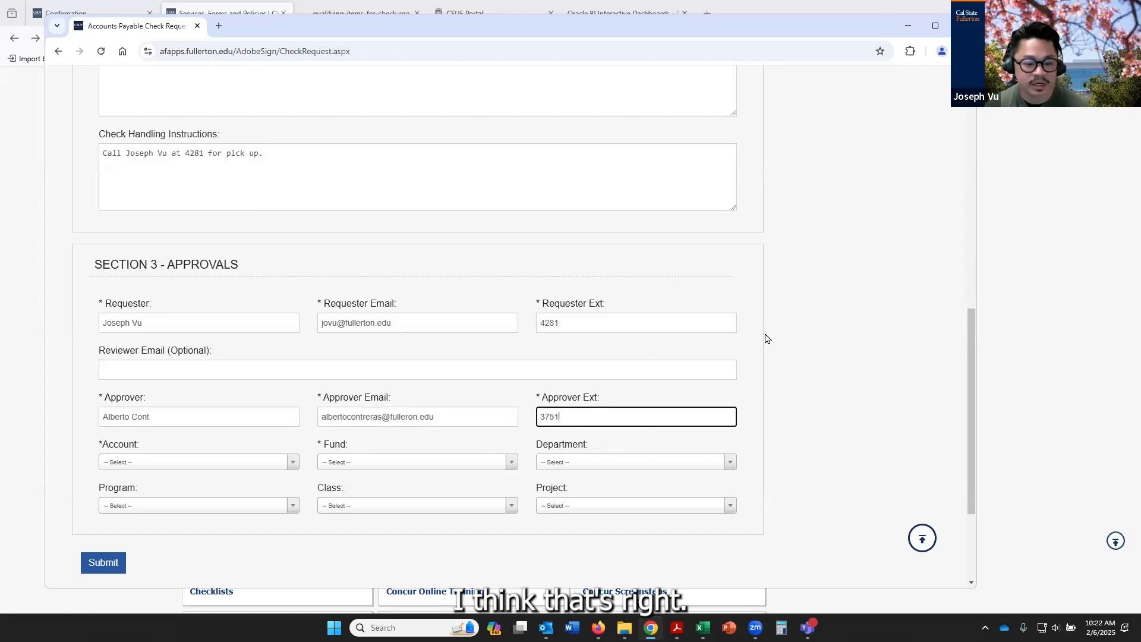
pyautogui.scroll(-1, 208, 512)
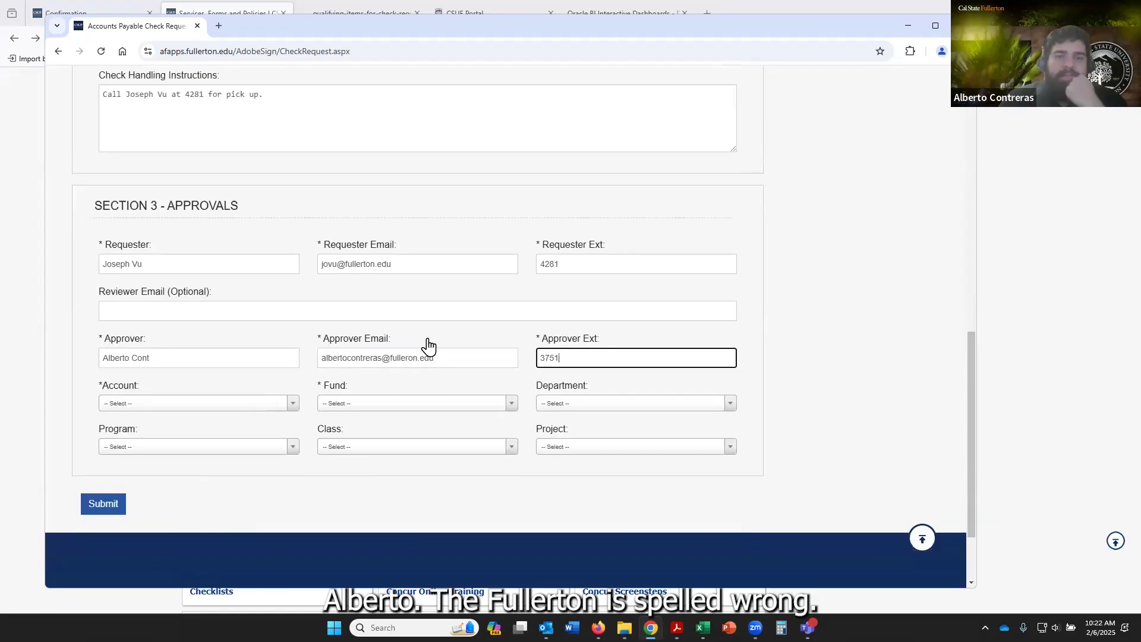
pyautogui.click(407, 357)
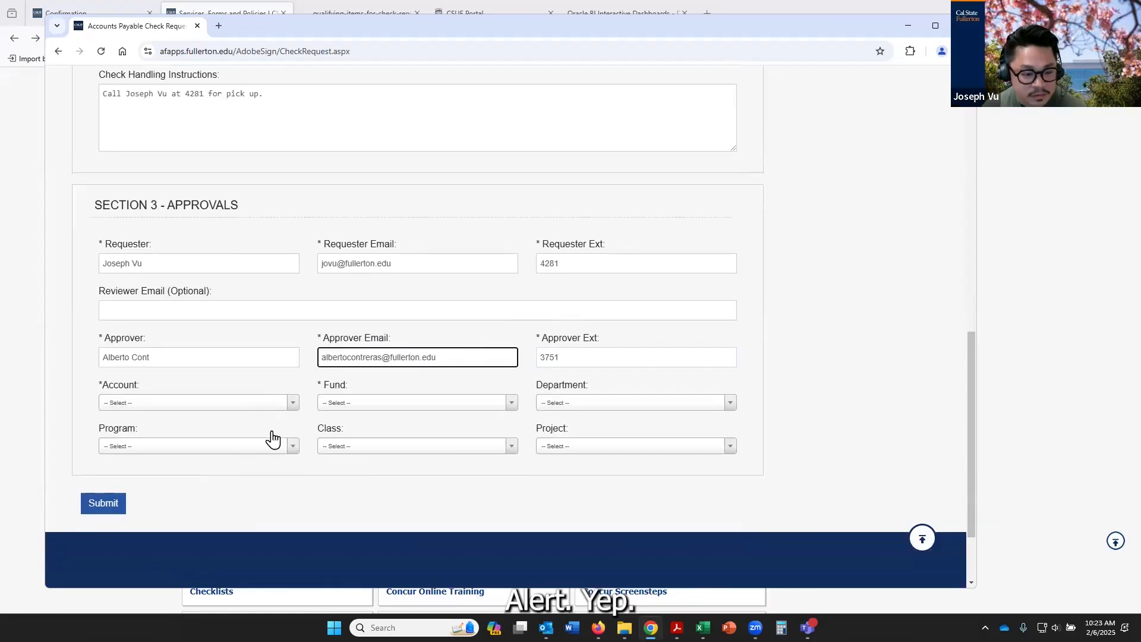
# Switch to the CSUF Portal in Firefox, filter the apps by "fis" and open FIS Resources to get the account list
pyautogui.click(259, 402)
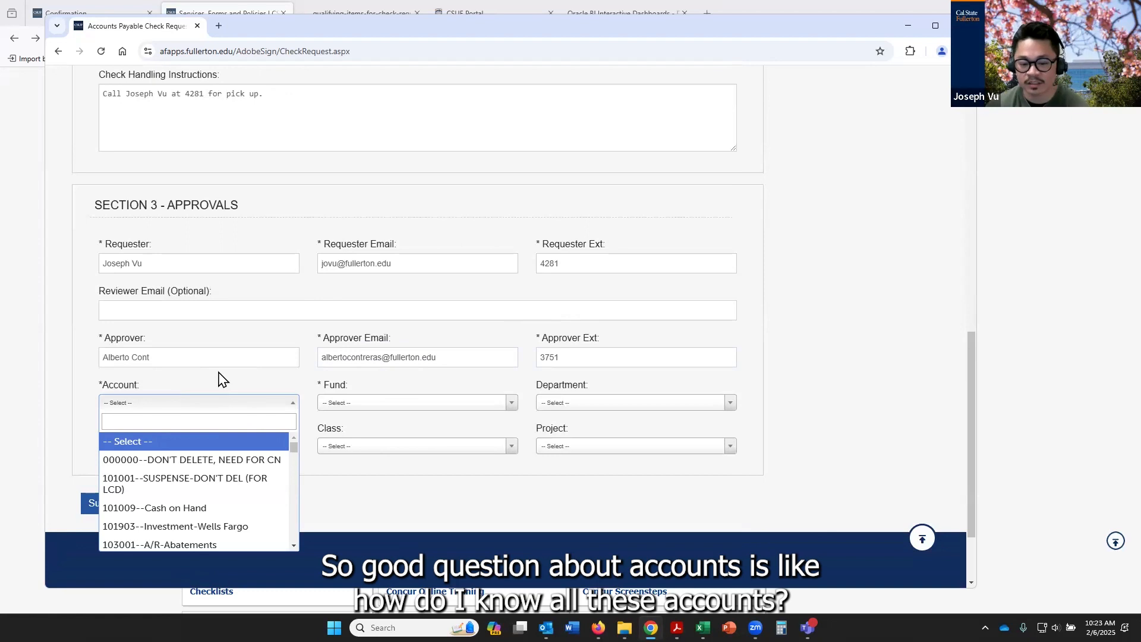
pyautogui.click(910, 349)
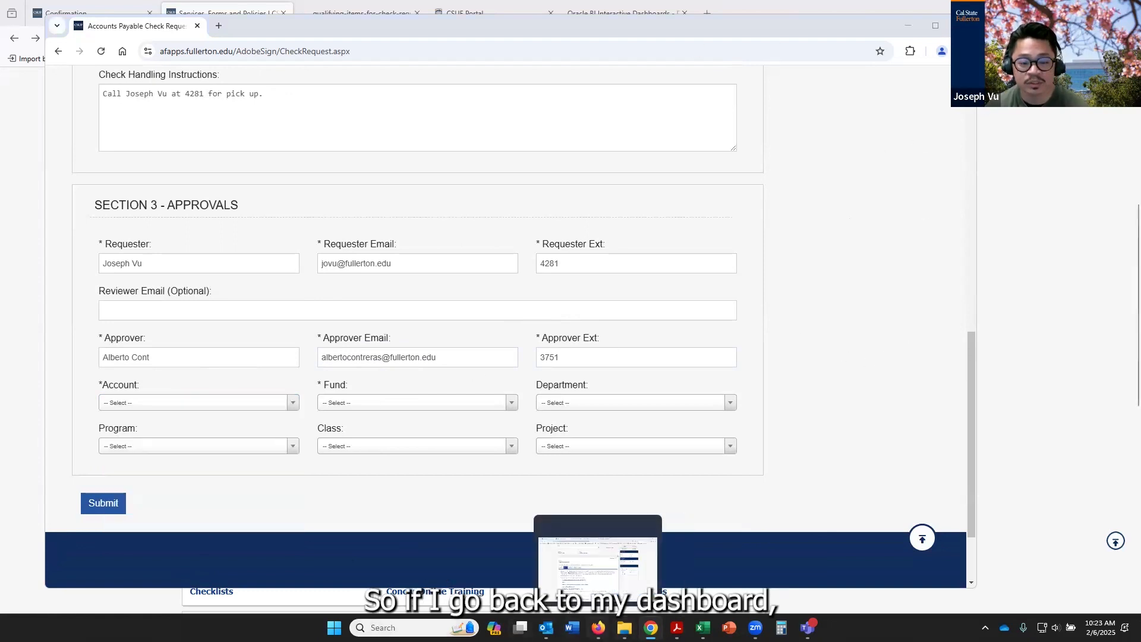
pyautogui.click(598, 628)
pyautogui.click(516, 13)
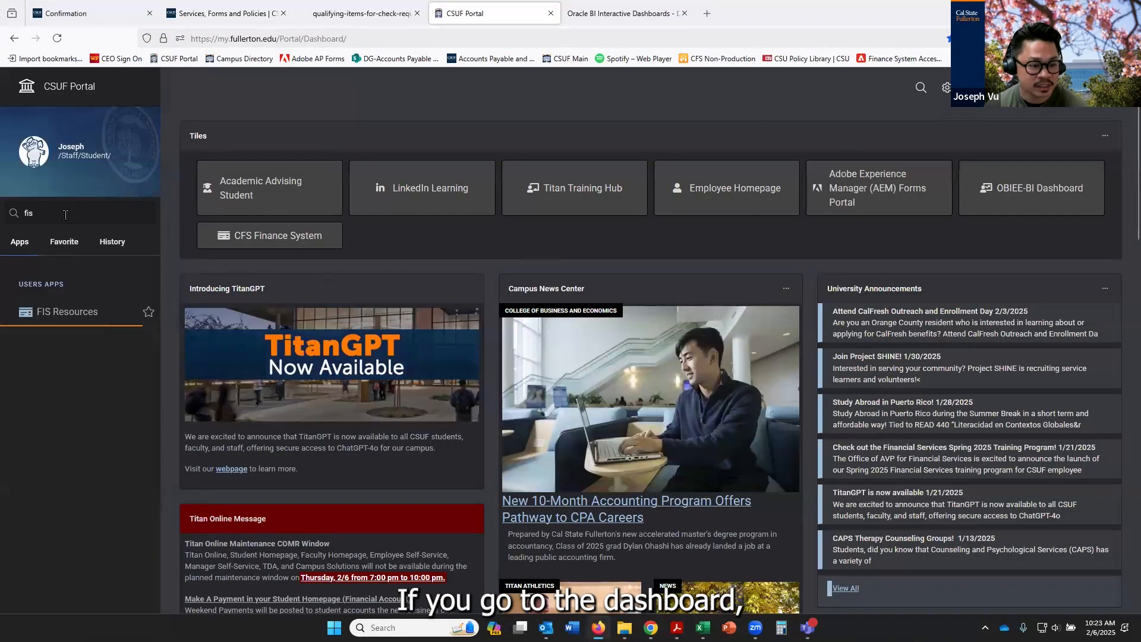
pyautogui.click(64, 214)
pyautogui.press('BackSpace')
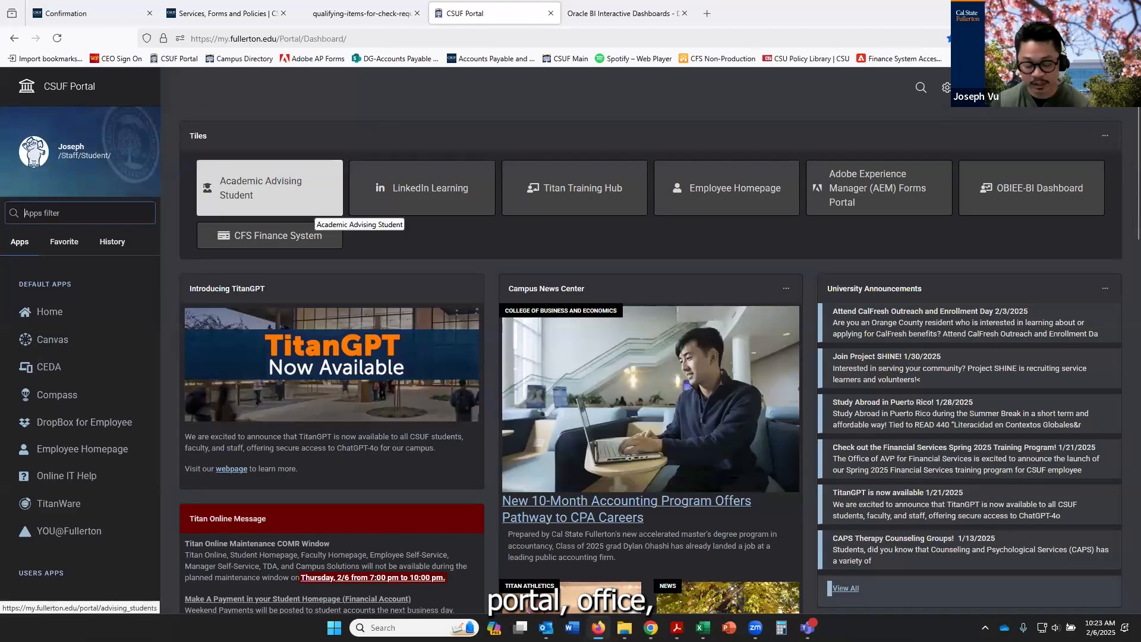
pyautogui.write('fis')
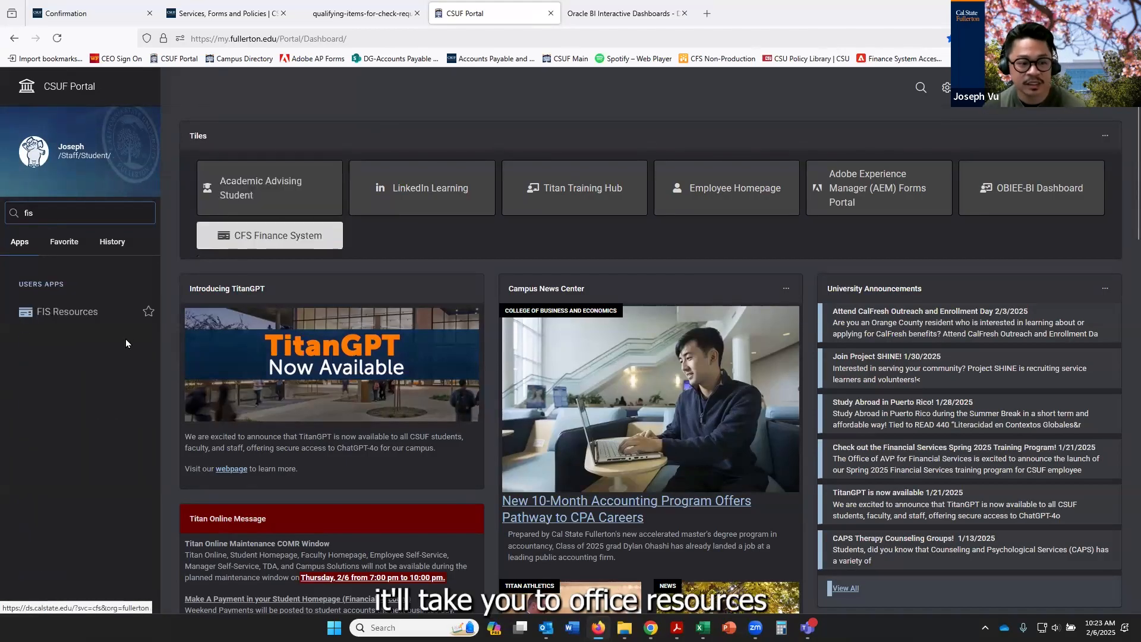
pyautogui.click(48, 312)
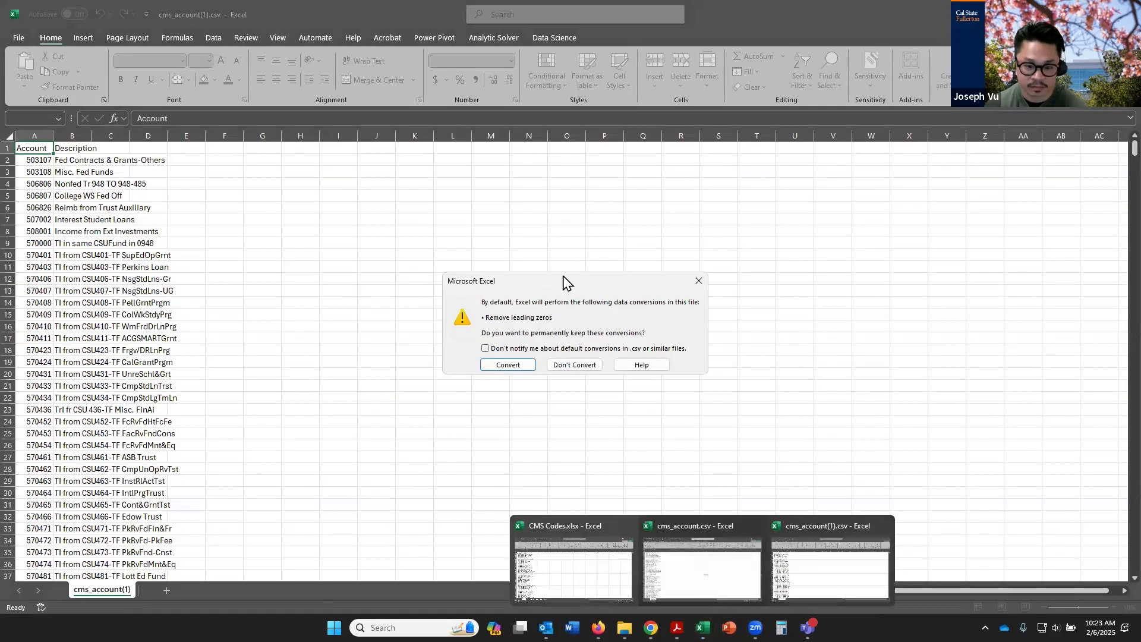
# Search the account list cms_account(1).csv in Excel for "print" and bring up the CMS Codes.xlsx workbook
pyautogui.click(510, 365)
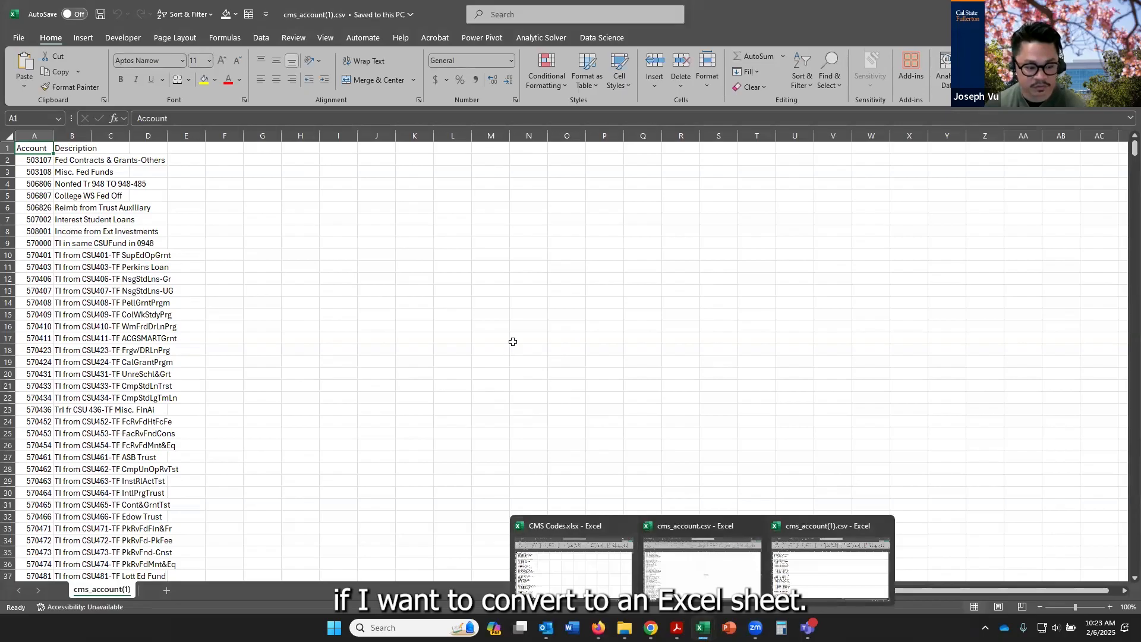
pyautogui.click(338, 350)
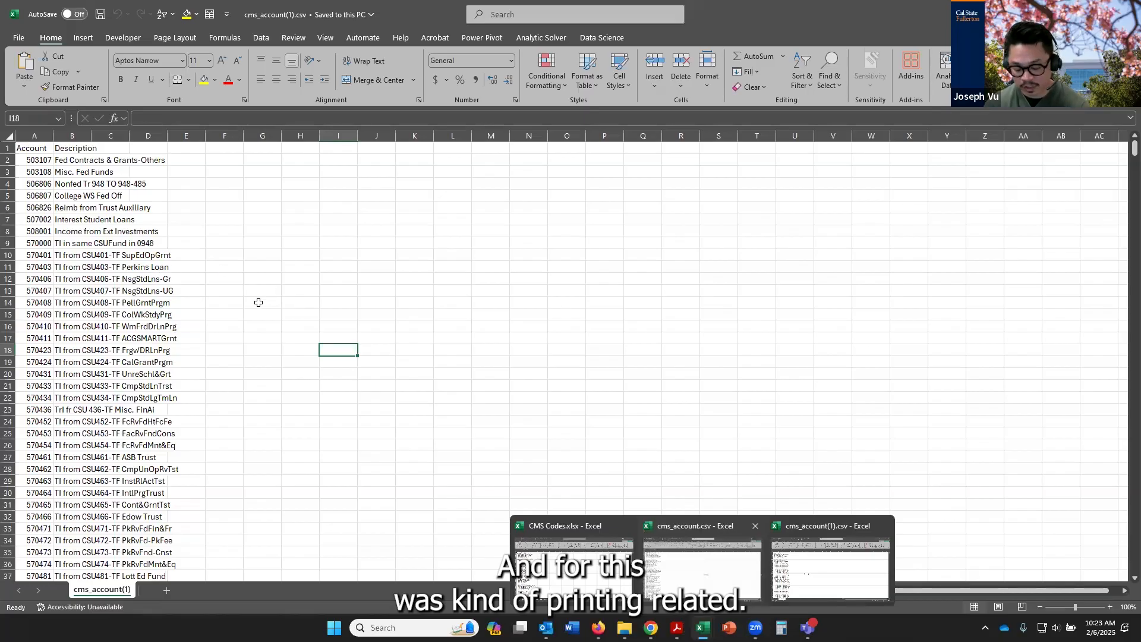
pyautogui.hotkey('ctrl', 'f')
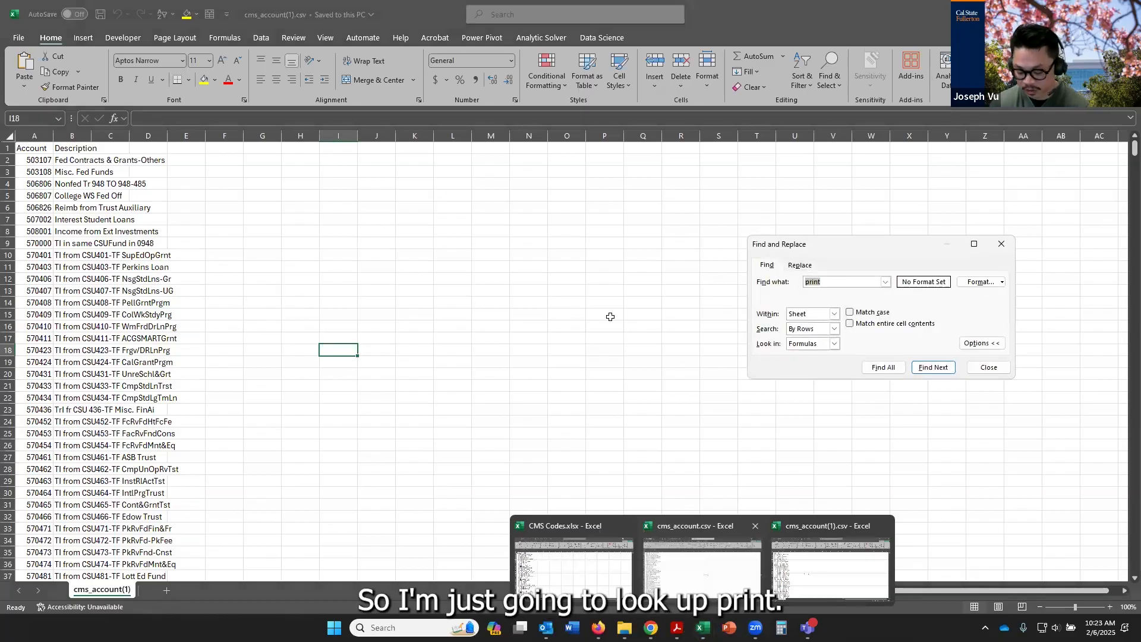
pyautogui.press('Return')
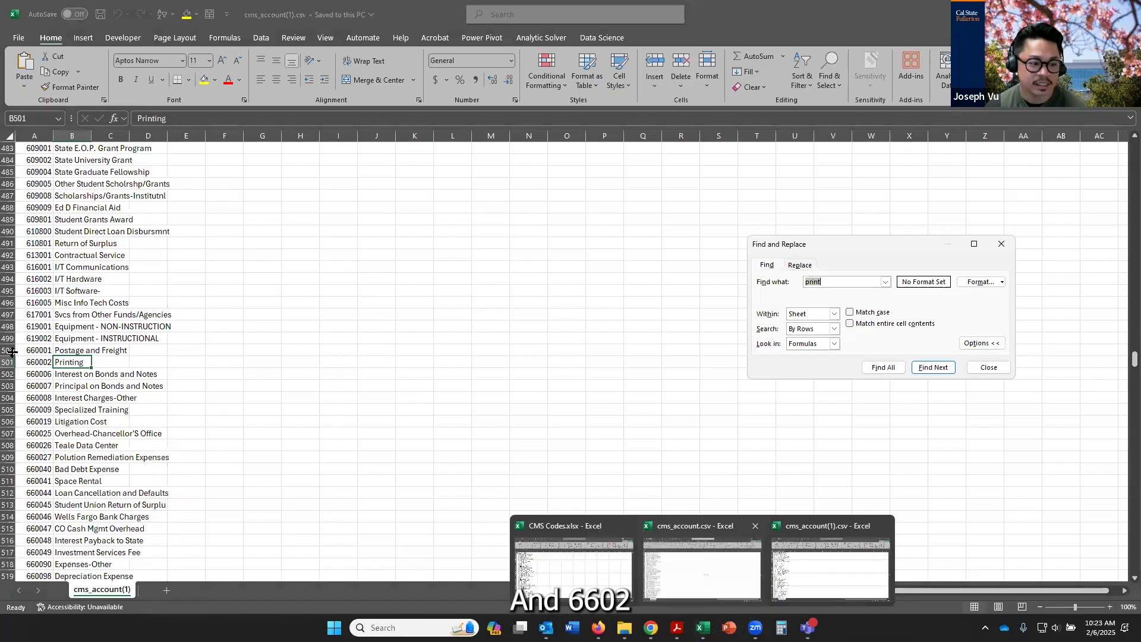
pyautogui.click(1000, 244)
pyautogui.click(573, 569)
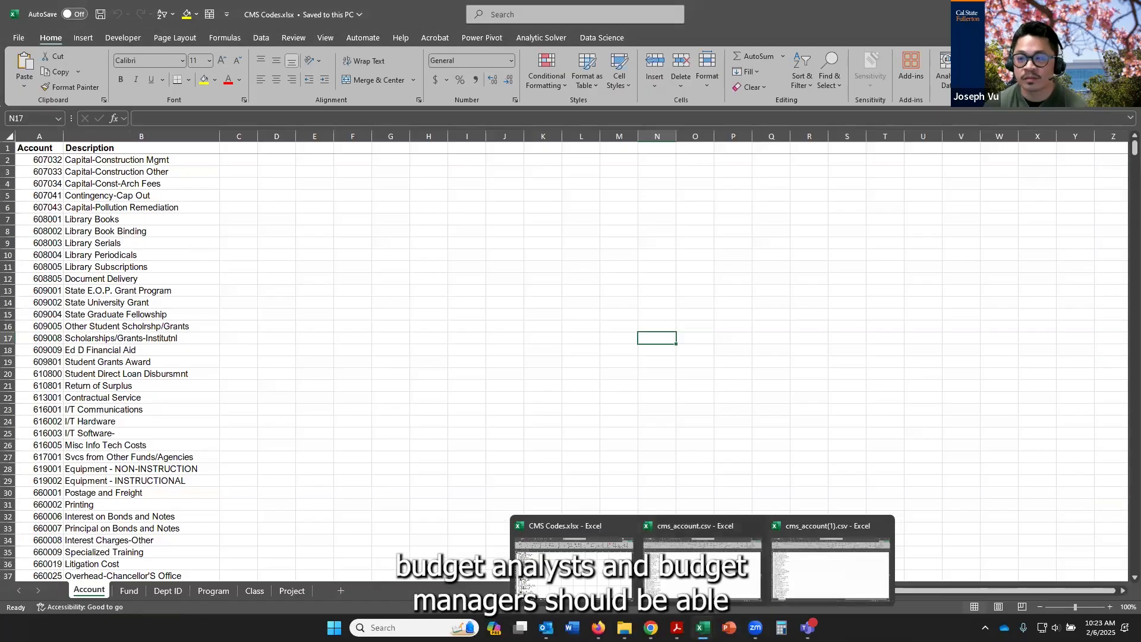
# Return to the check request form in Chrome and set the Account to 660002--Printing
pyautogui.hotkey('alt', 'Tab')
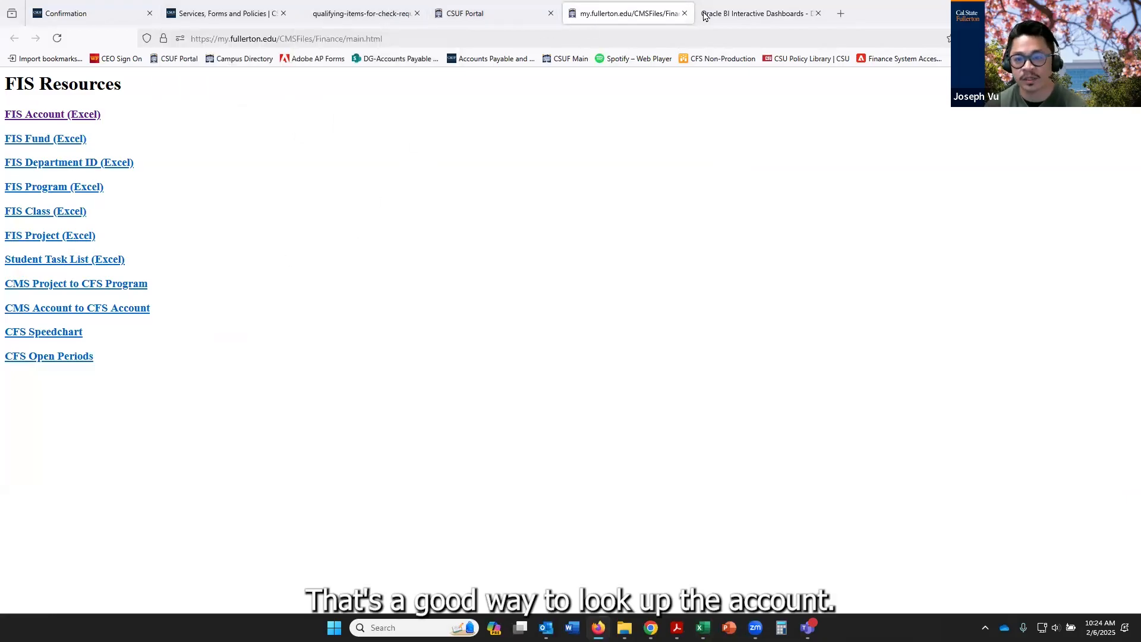
pyautogui.click(650, 627)
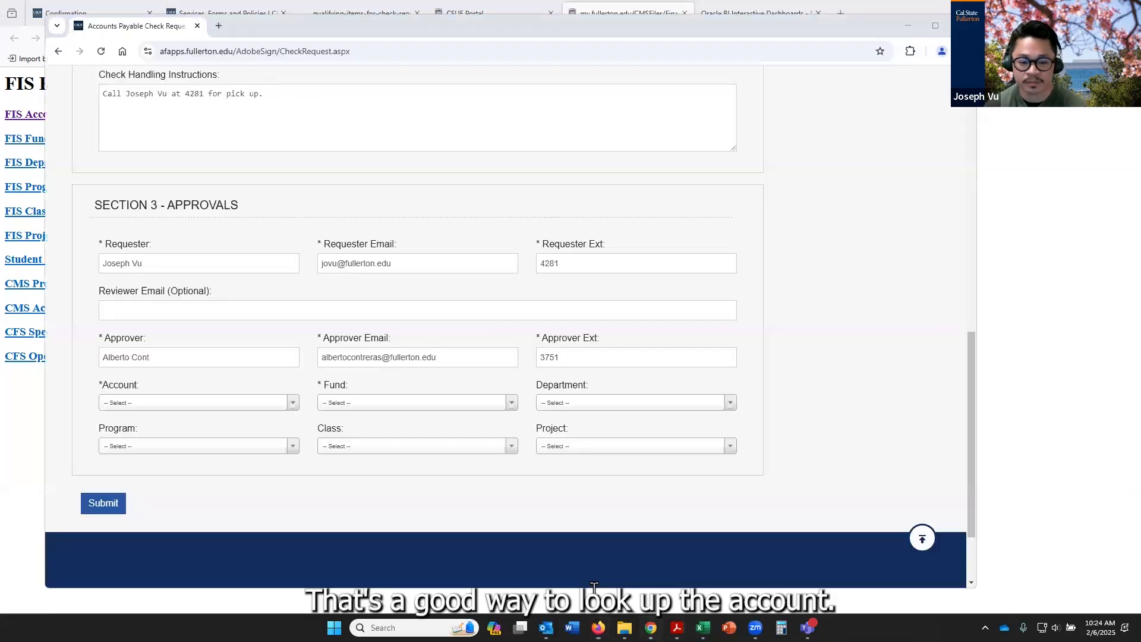
pyautogui.click(250, 403)
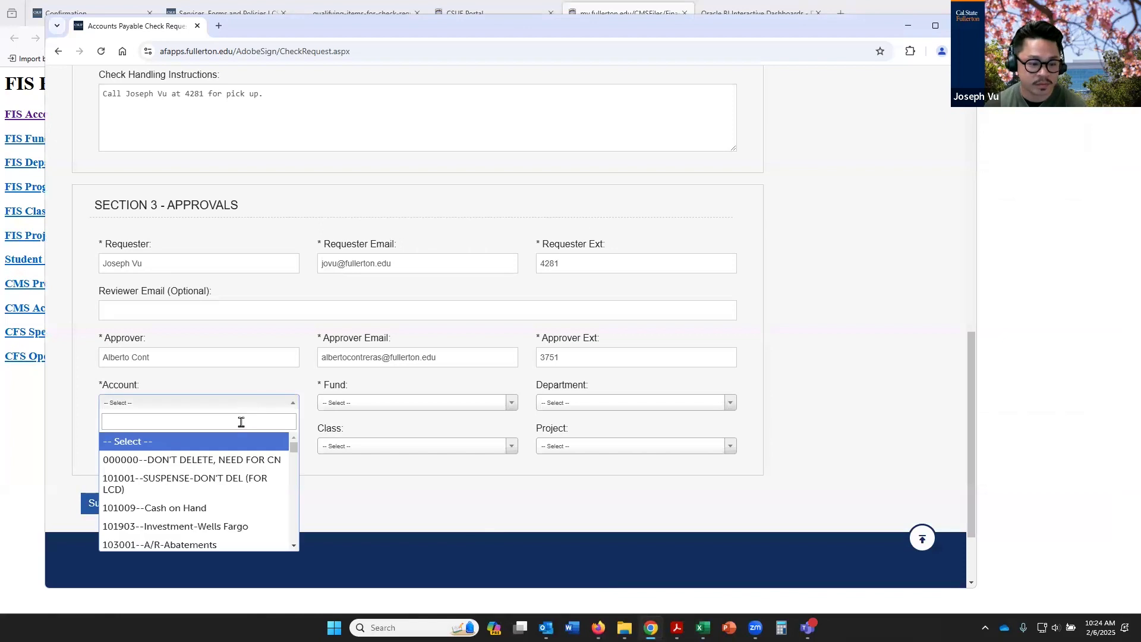
pyautogui.write('660002')
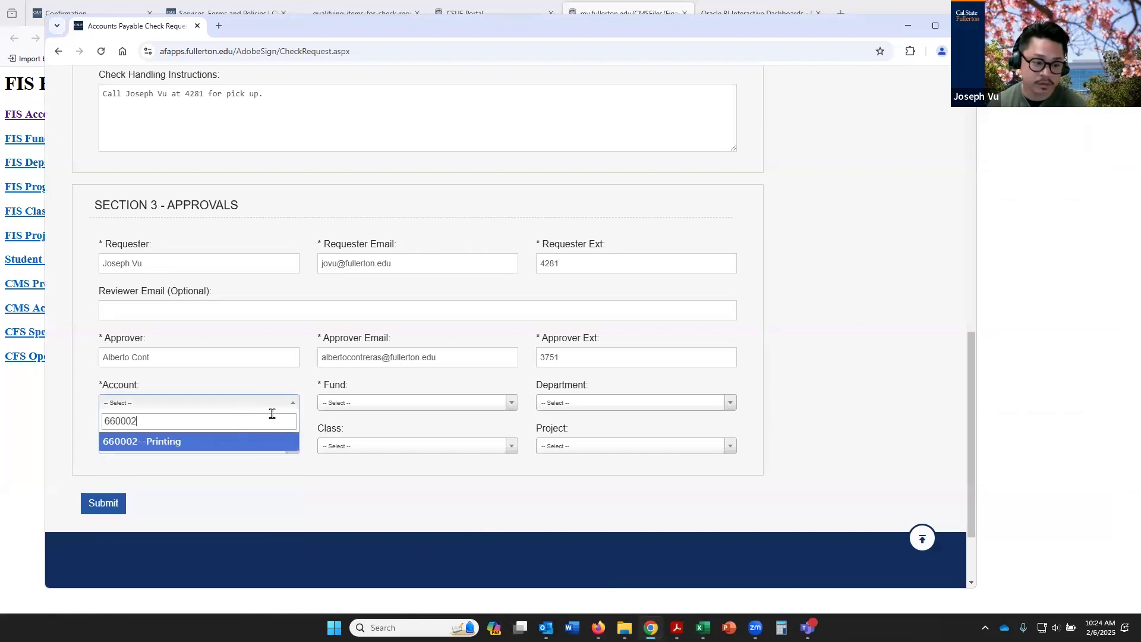
pyautogui.press('Return')
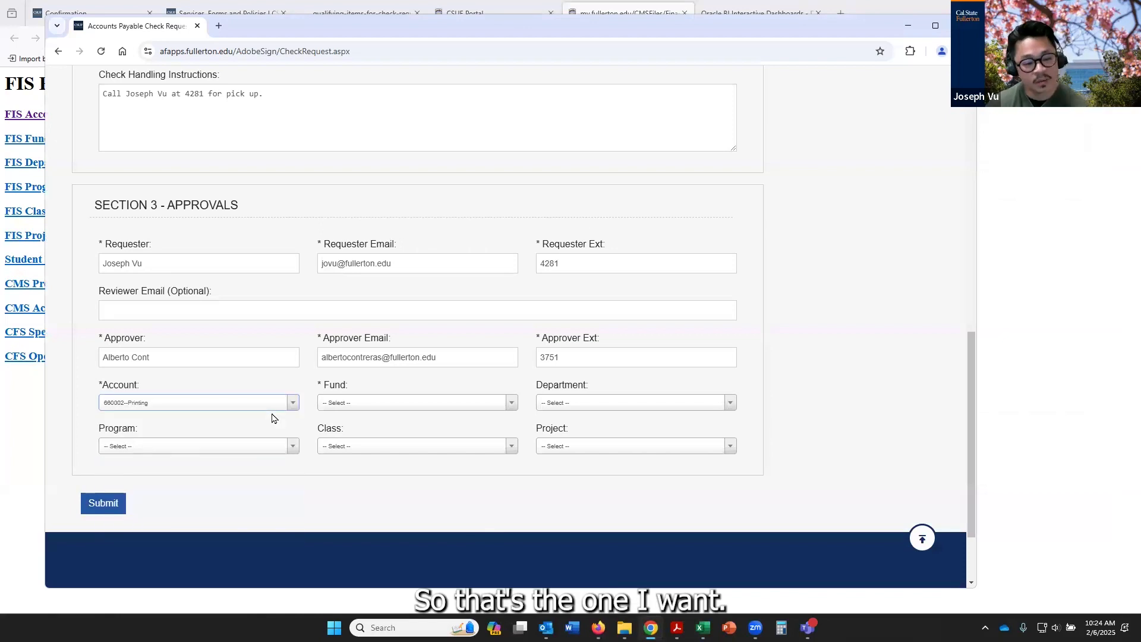
# Set the Fund to THEFD--CSU Operating Fund in the approvals section
pyautogui.click(481, 409)
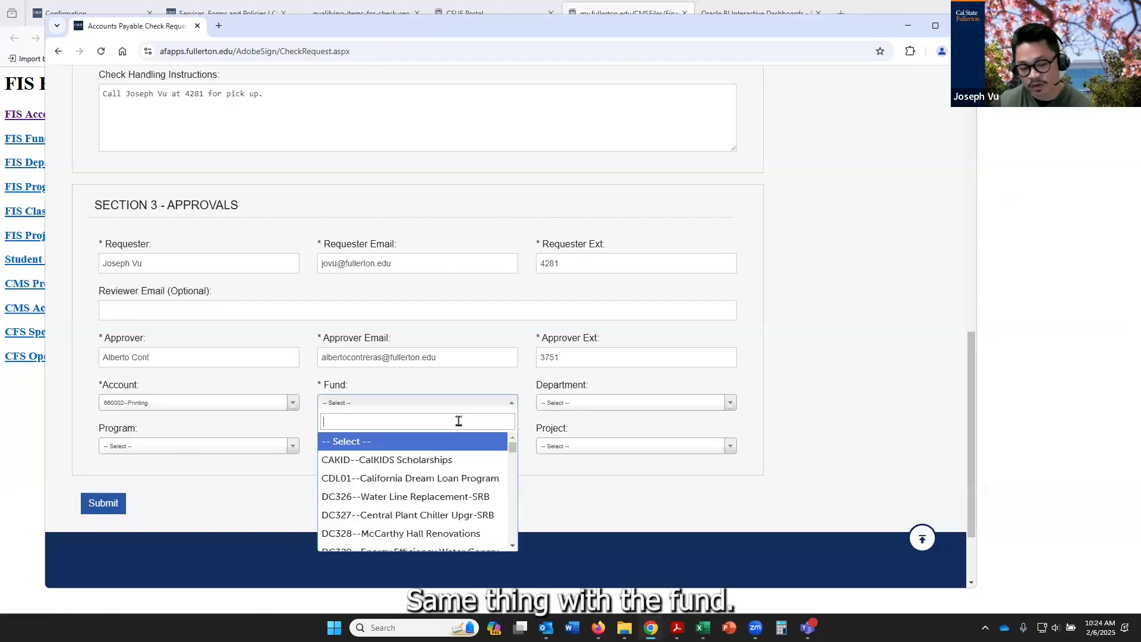
pyautogui.click(8, 449)
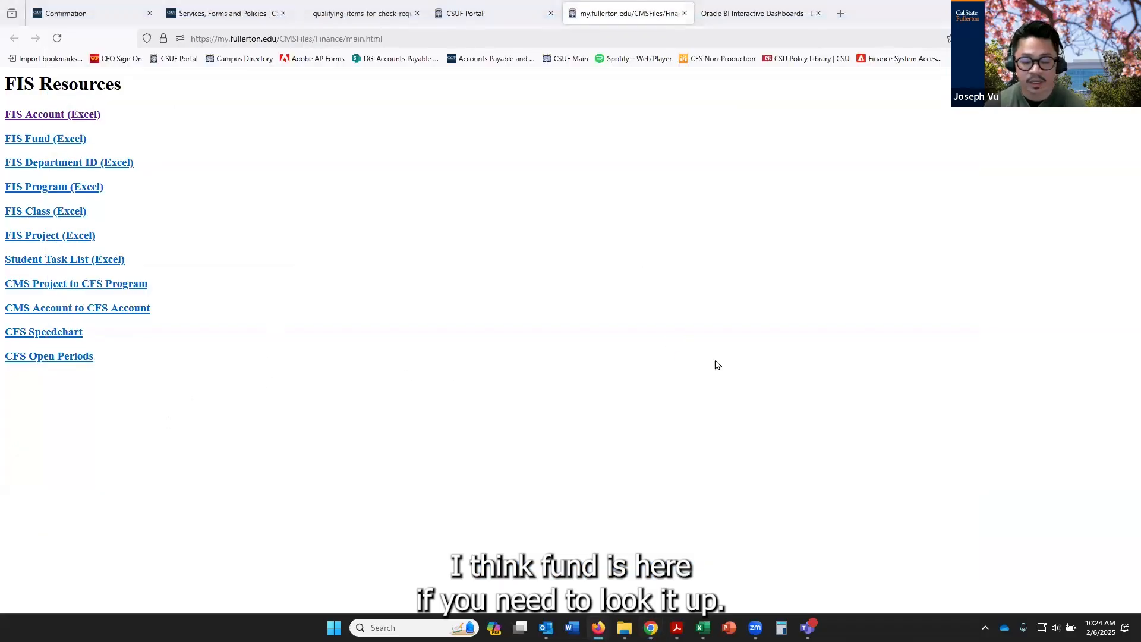
pyautogui.hotkey('alt', 'Tab')
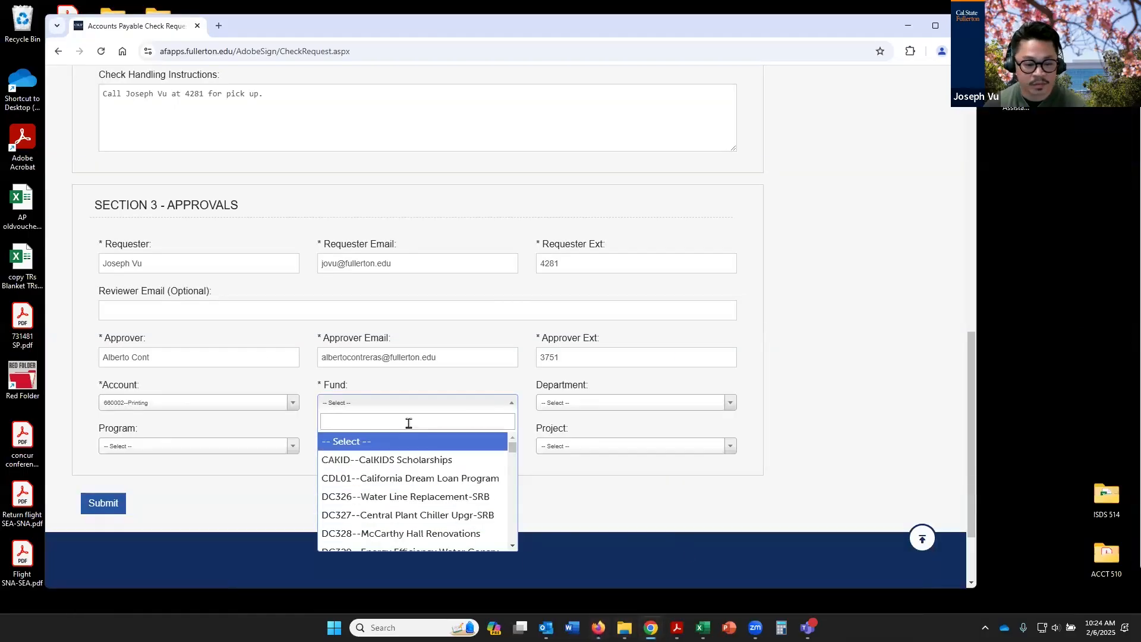
pyautogui.write('oper')
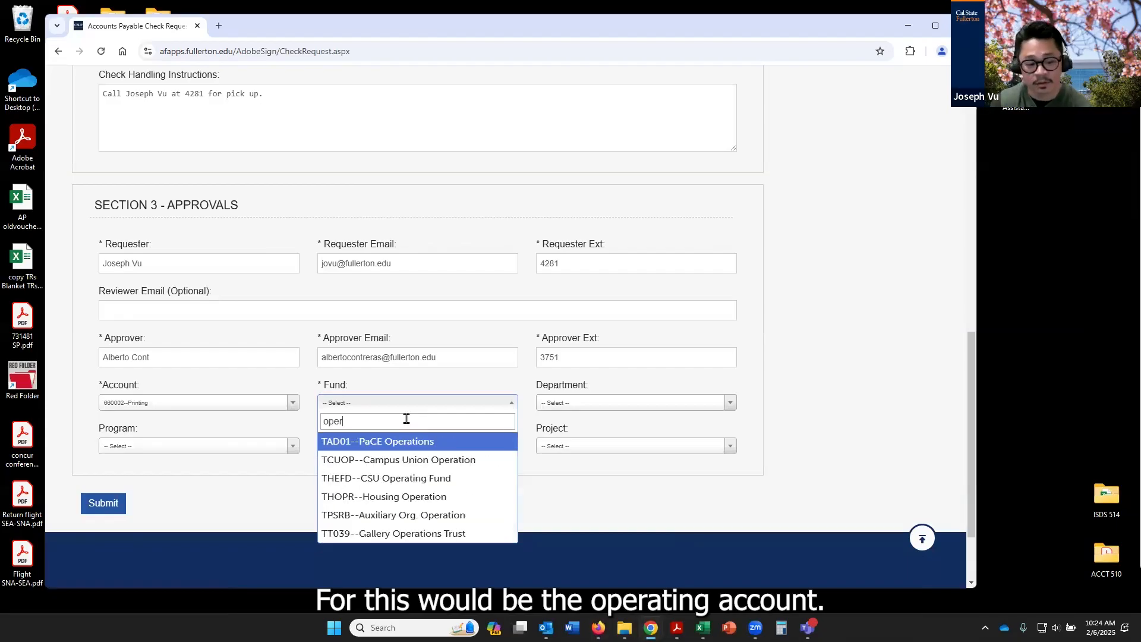
pyautogui.press('BackSpace')
pyautogui.press('BackSpace')
pyautogui.press('BackSpace')
pyautogui.write('thef')
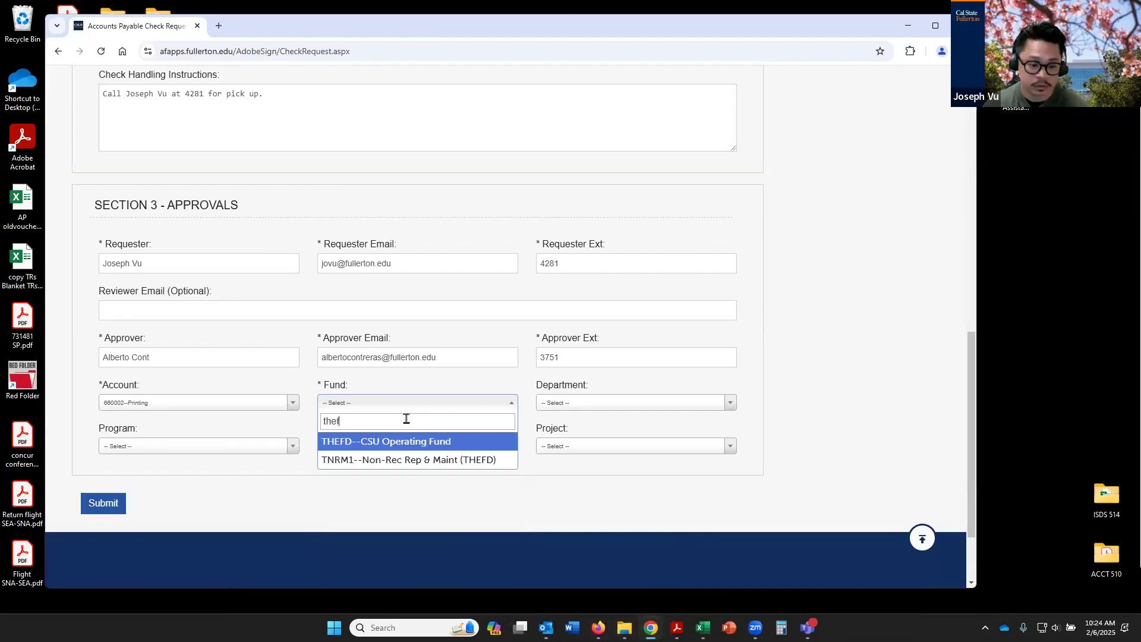
pyautogui.click(442, 442)
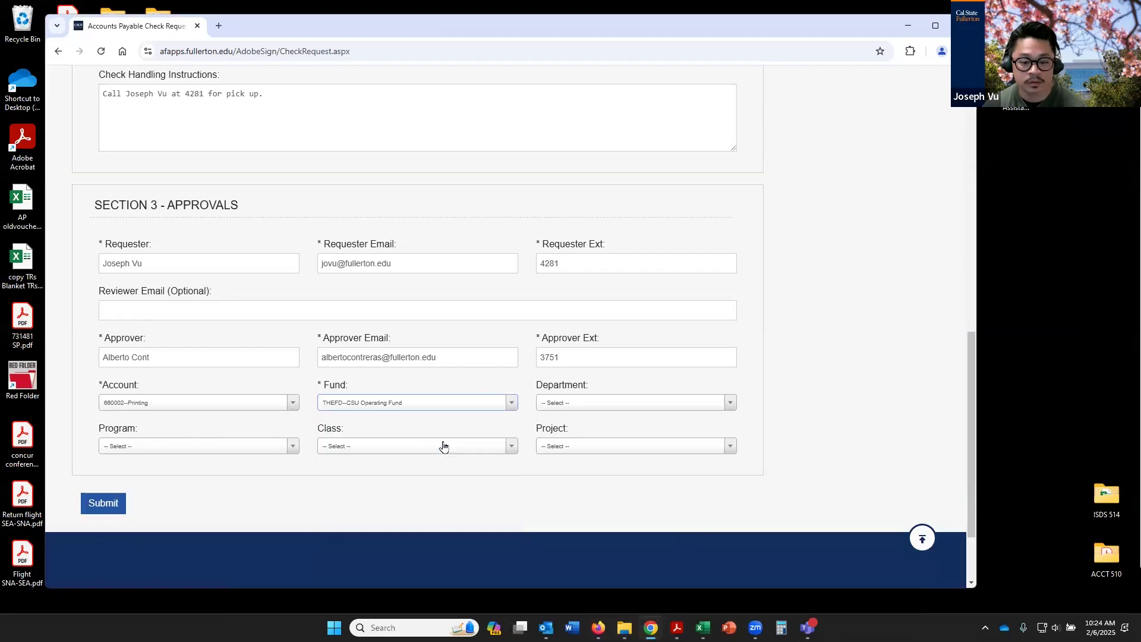
# Set the Department to 10006--Accounts Payable in the approvals section
pyautogui.click(622, 414)
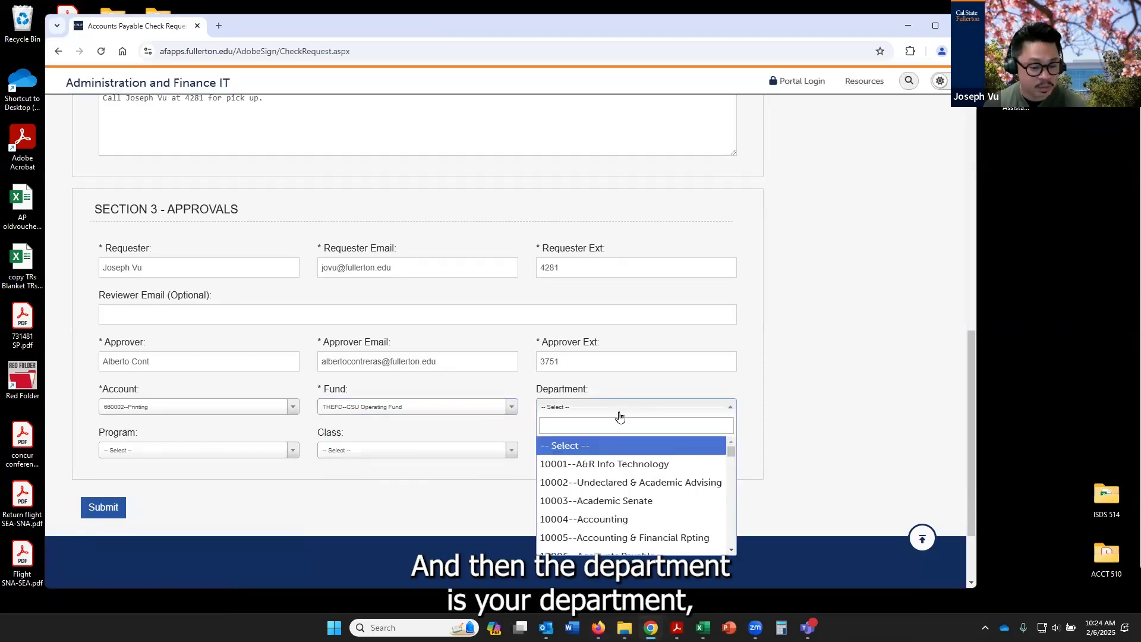
pyautogui.scroll(-1, 662, 473)
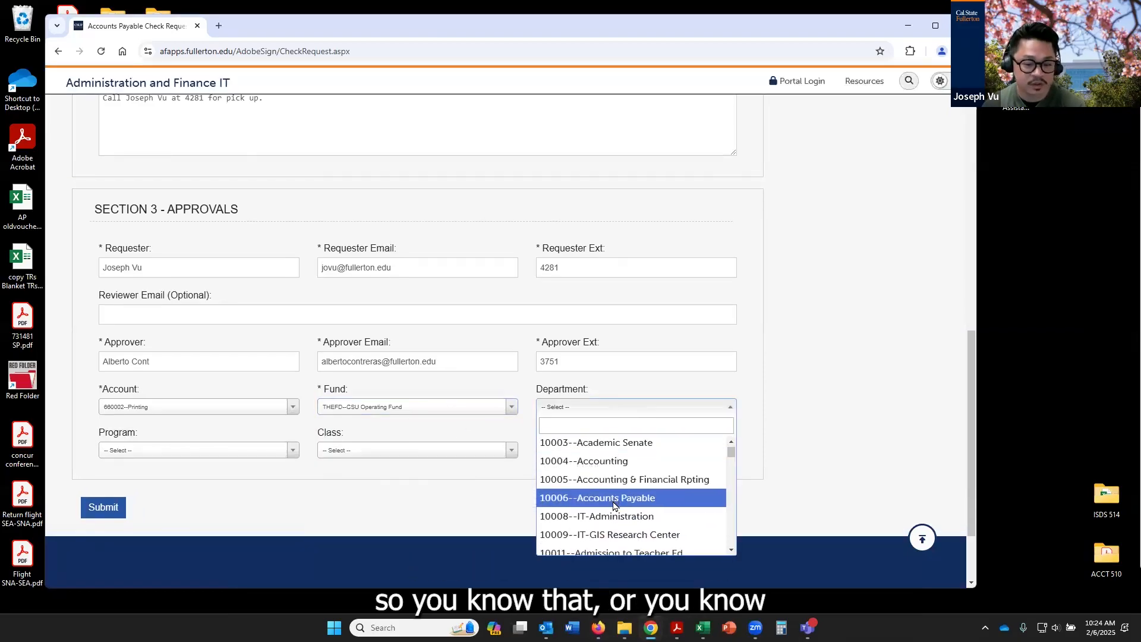
pyautogui.click(659, 501)
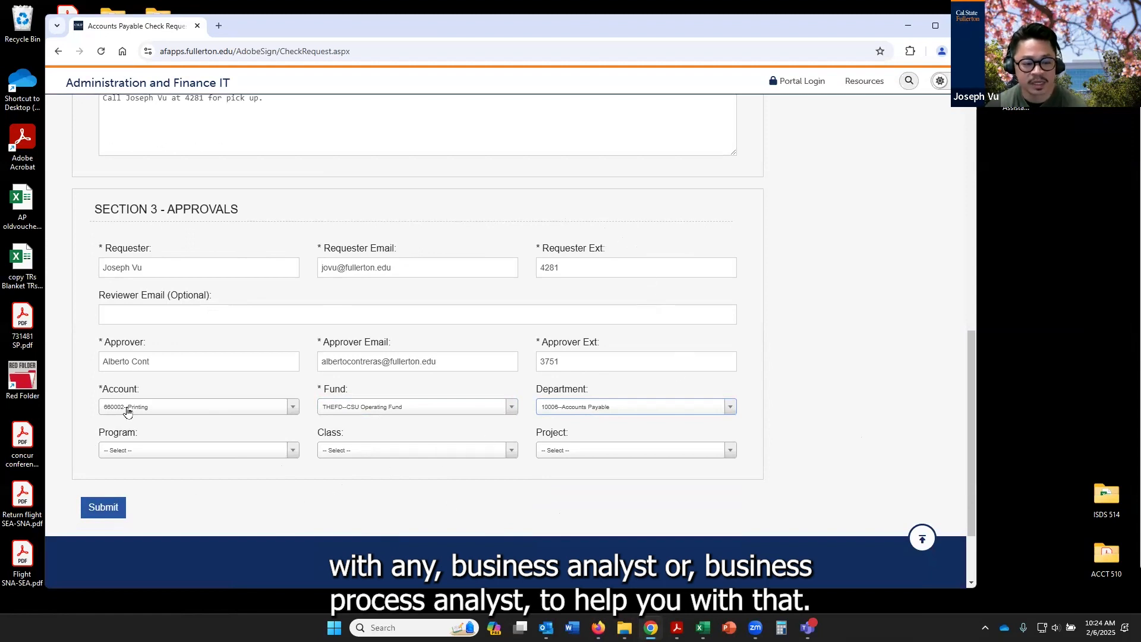
# Review the completed check request form, submit it, and decline the browser's offer to save the vendor address
pyautogui.scroll(10, 374, 472)
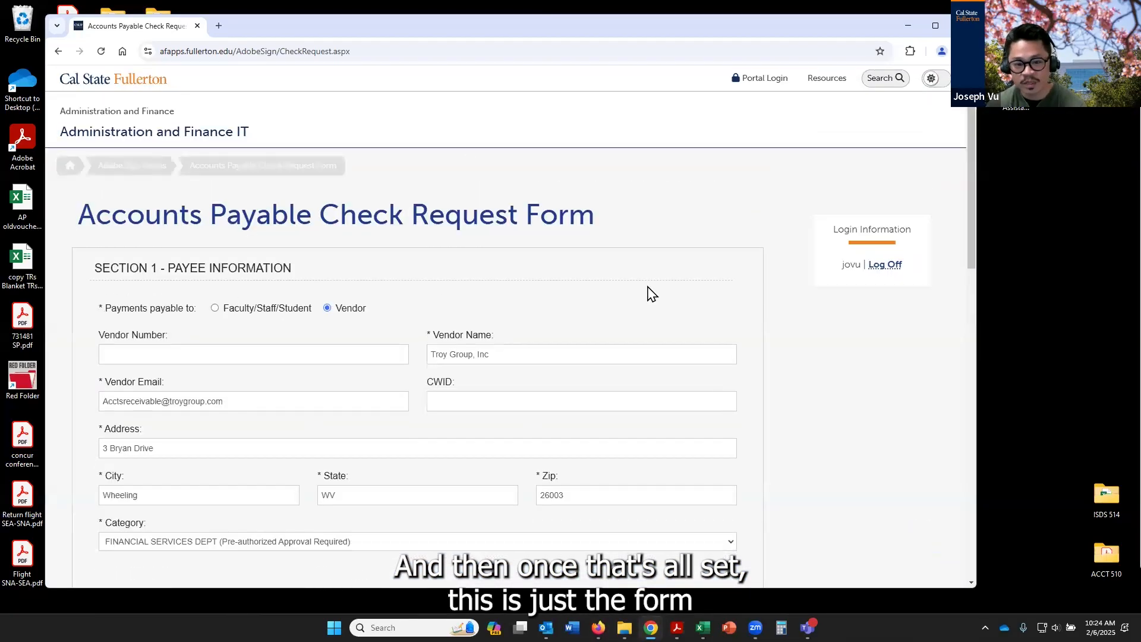
pyautogui.scroll(-3, 649, 293)
pyautogui.scroll(-10, 779, 468)
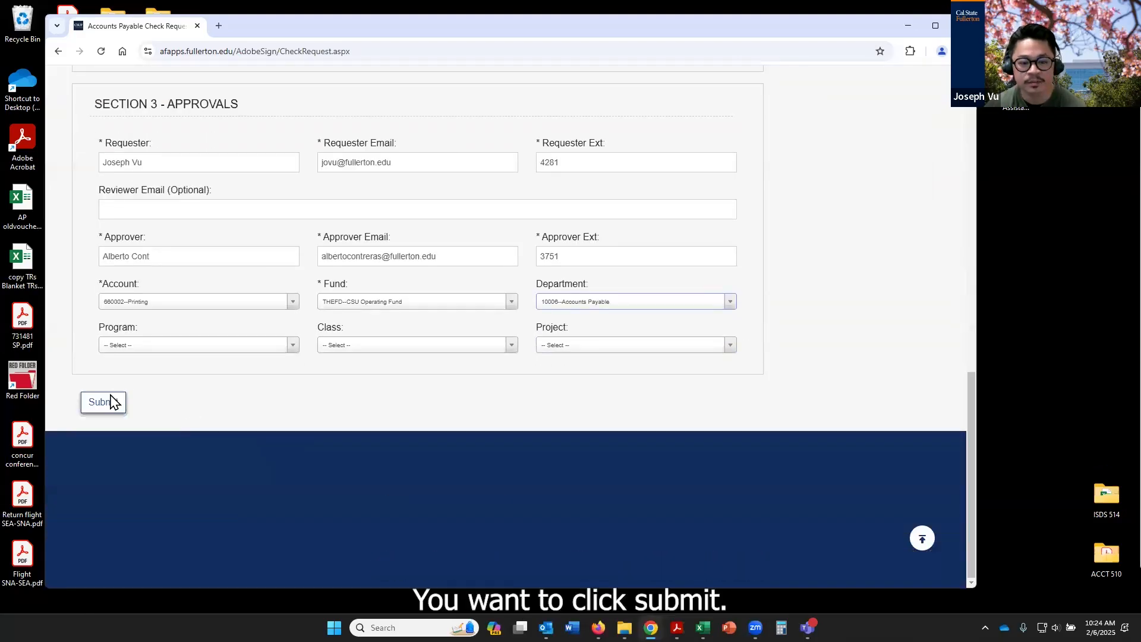
pyautogui.click(111, 396)
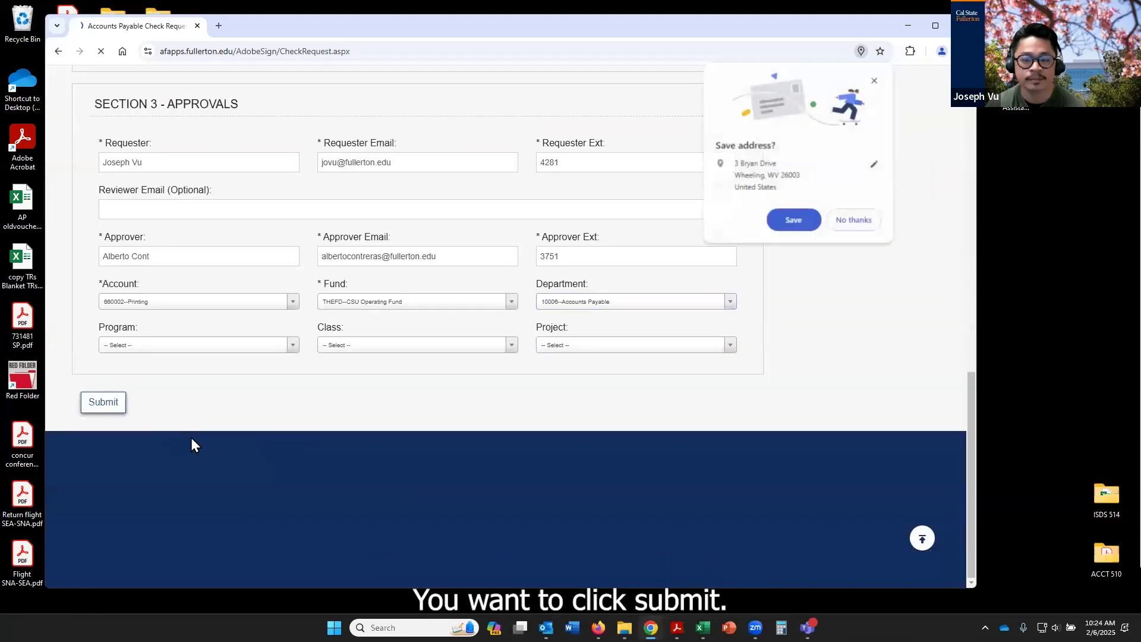
pyautogui.click(868, 220)
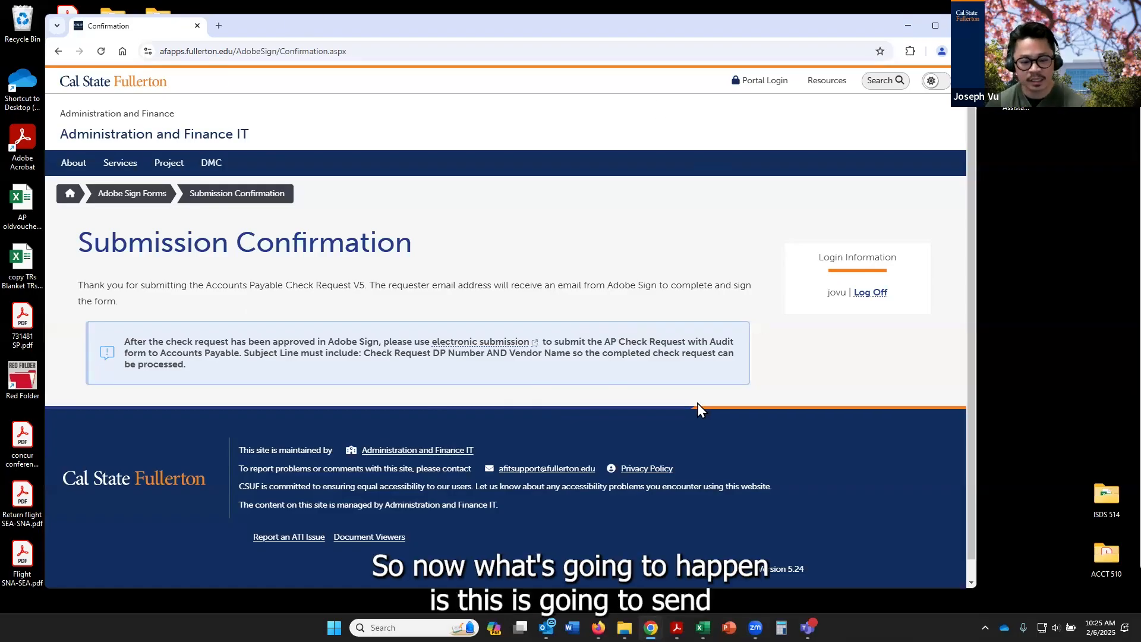
# Switch to Outlook, open the new Accounts Payable Check Request V5 signature request, and open its review-and-sign document in a maximized window
pyautogui.click(546, 628)
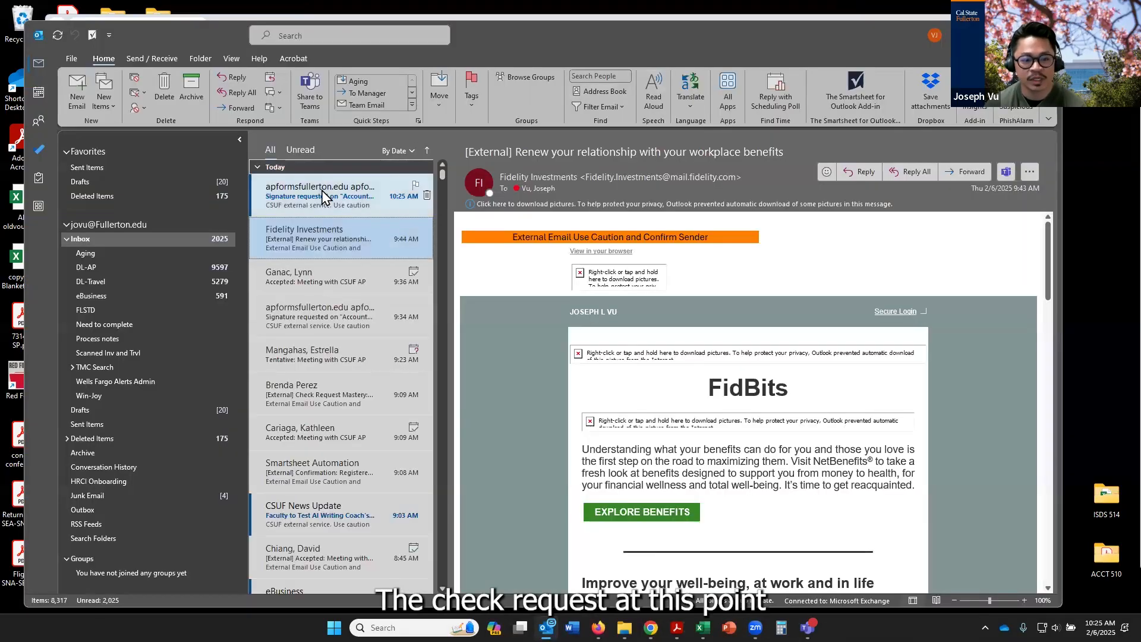
pyautogui.click(325, 194)
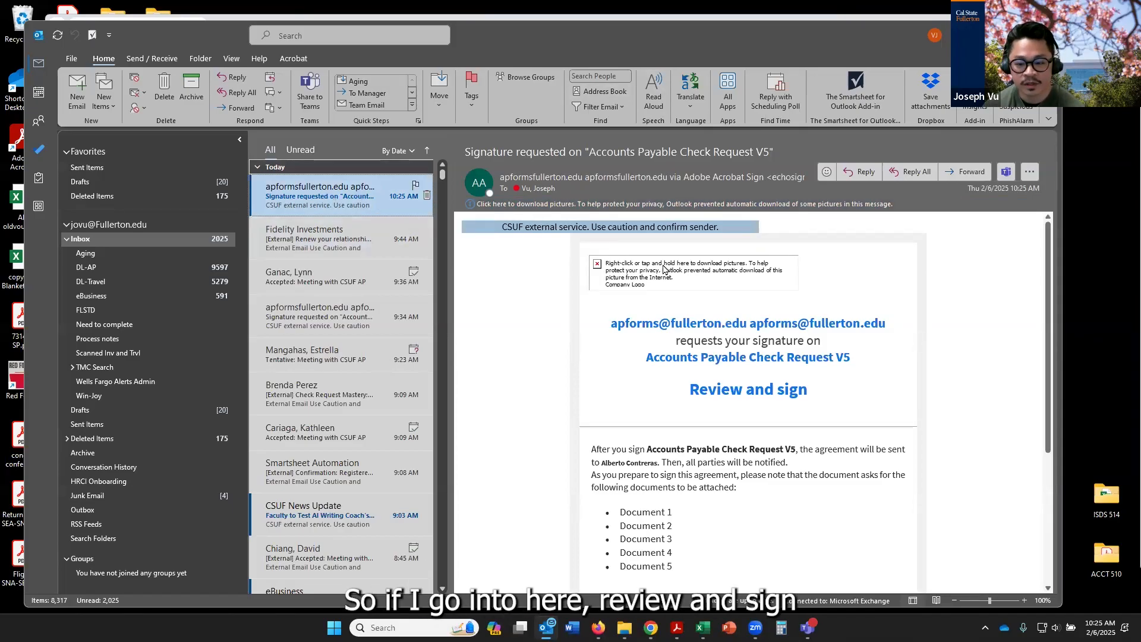
pyautogui.click(767, 400)
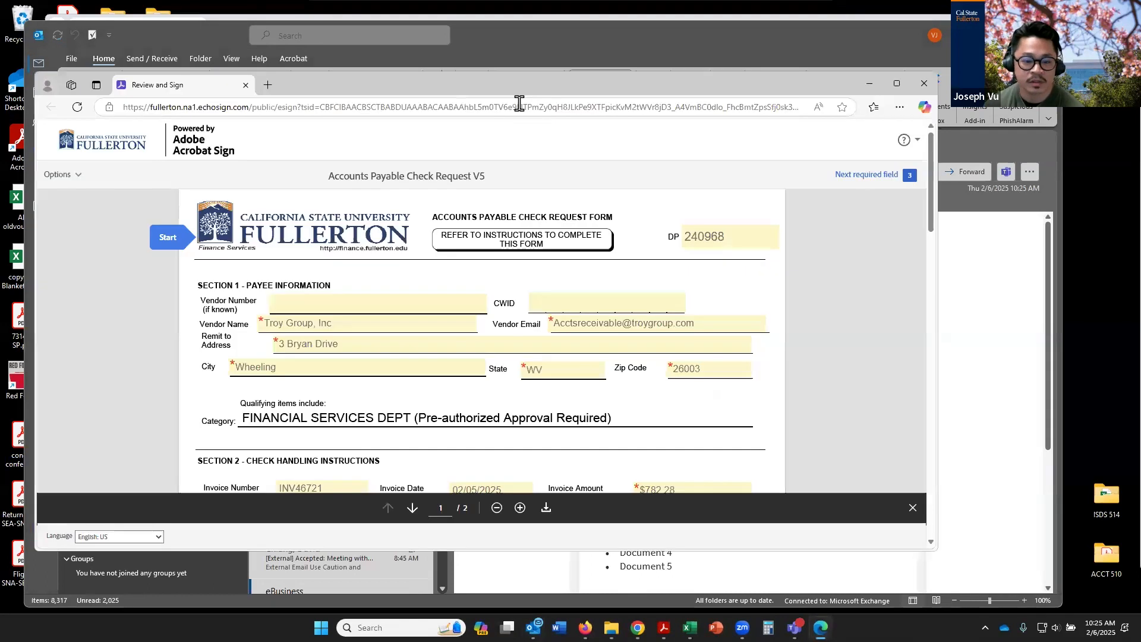
pyautogui.click(898, 84)
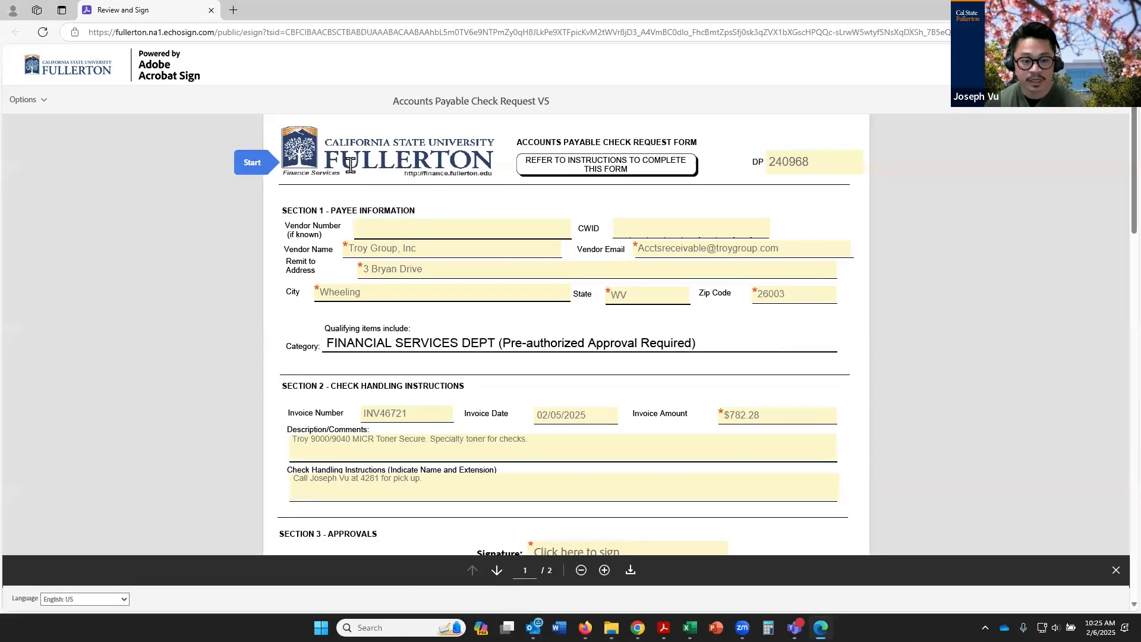
# Go through the prefilled payee, invoice, check handling and requester fields of the document to check their contents
pyautogui.click(438, 232)
pyautogui.press('Tab')
pyautogui.press('Tab')
pyautogui.press('Tab')
pyautogui.press('Tab')
pyautogui.press('Tab')
pyautogui.press('Tab')
pyautogui.press('Tab')
pyautogui.press('Tab')
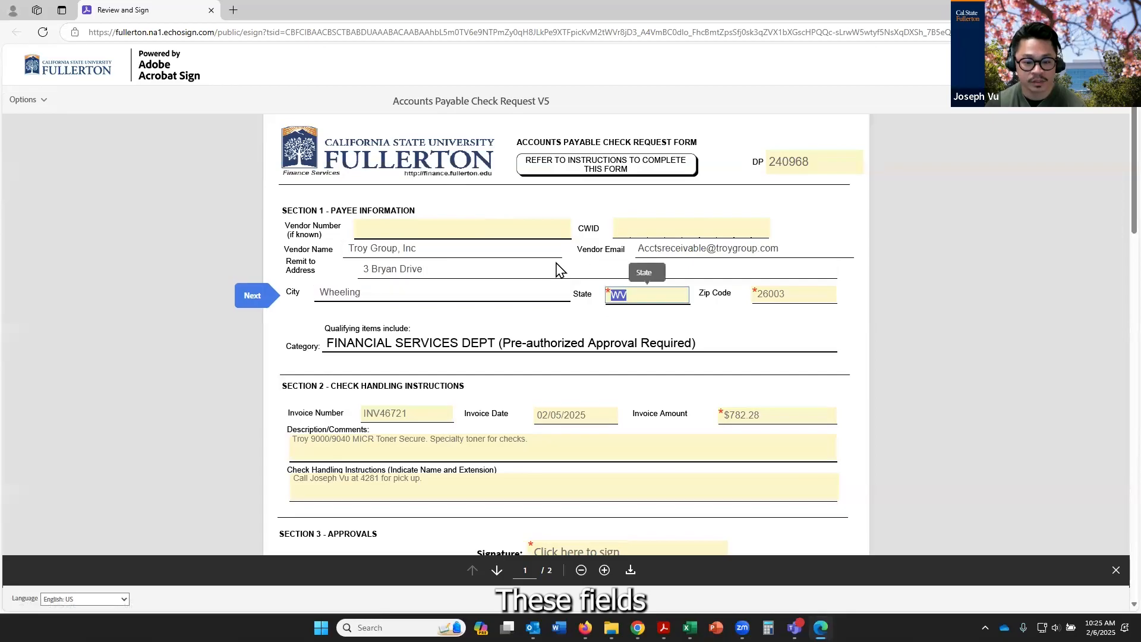
pyautogui.scroll(-3, 600, 356)
pyautogui.press('Tab')
pyautogui.press('Tab')
pyautogui.press('Tab')
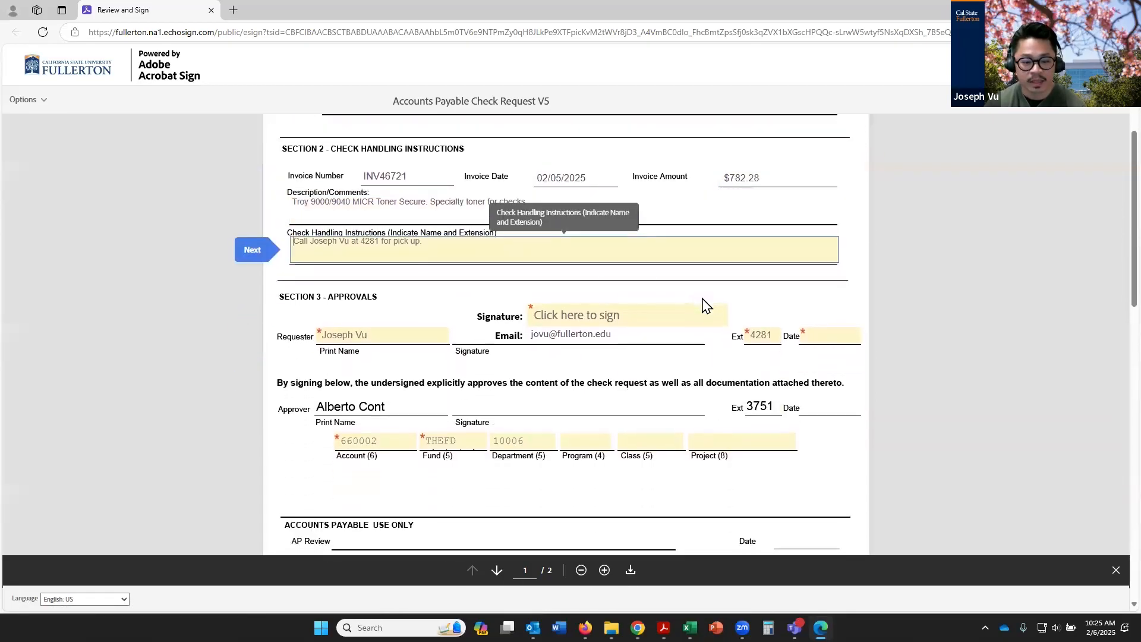
pyautogui.press('Tab')
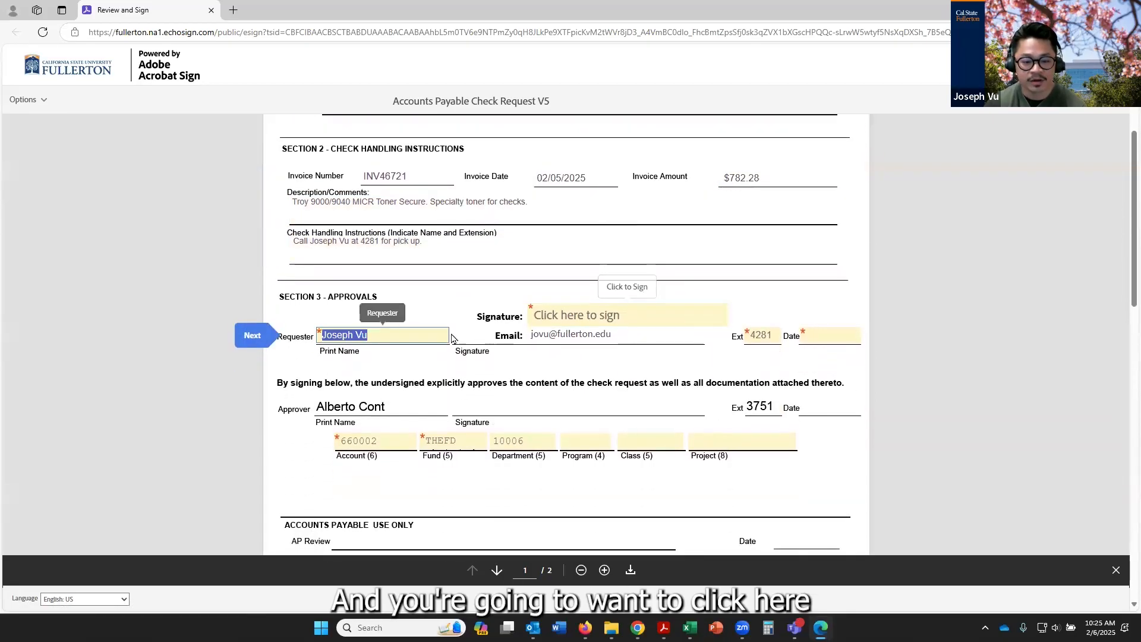
# Sign the form as the requester and enter 02/06/2025 as the signature date
pyautogui.click(564, 324)
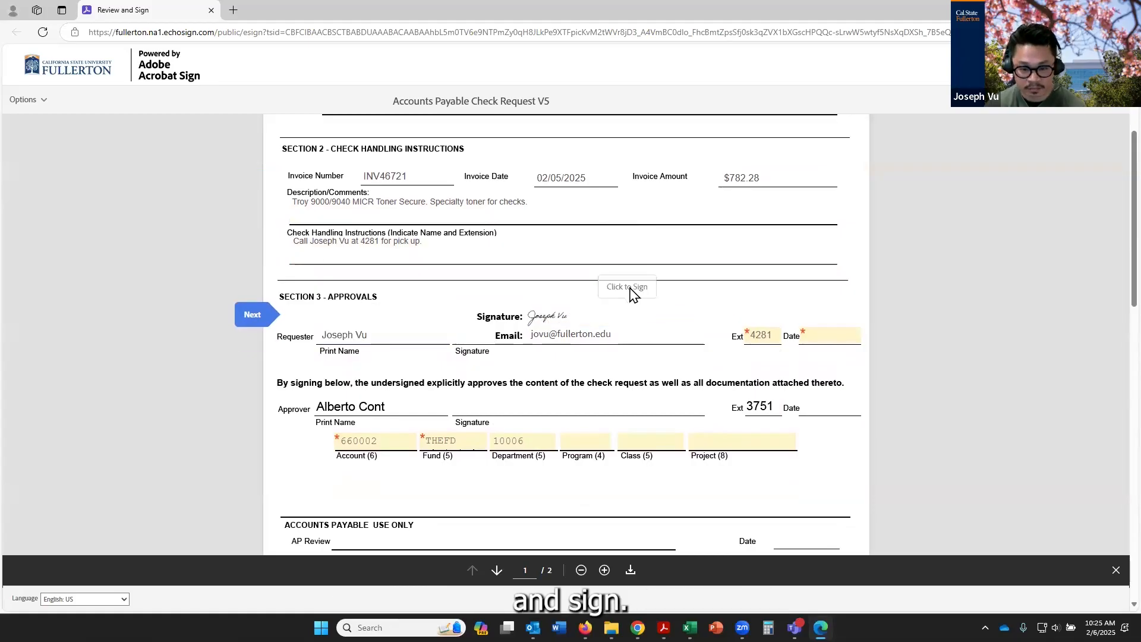
pyautogui.scroll(-3, 632, 294)
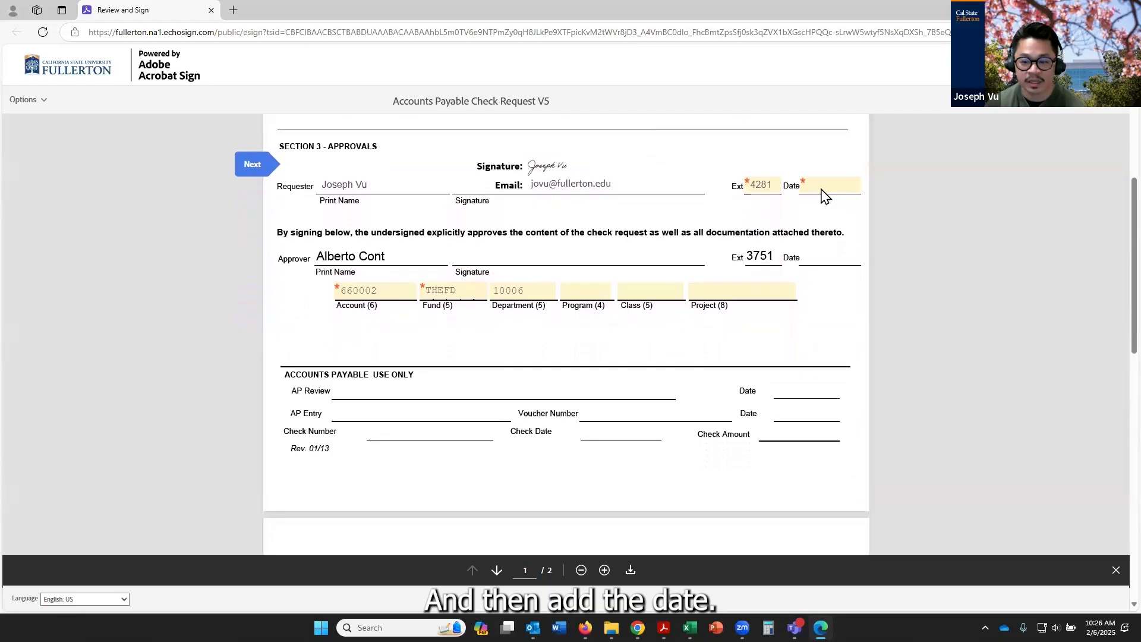
pyautogui.click(859, 158)
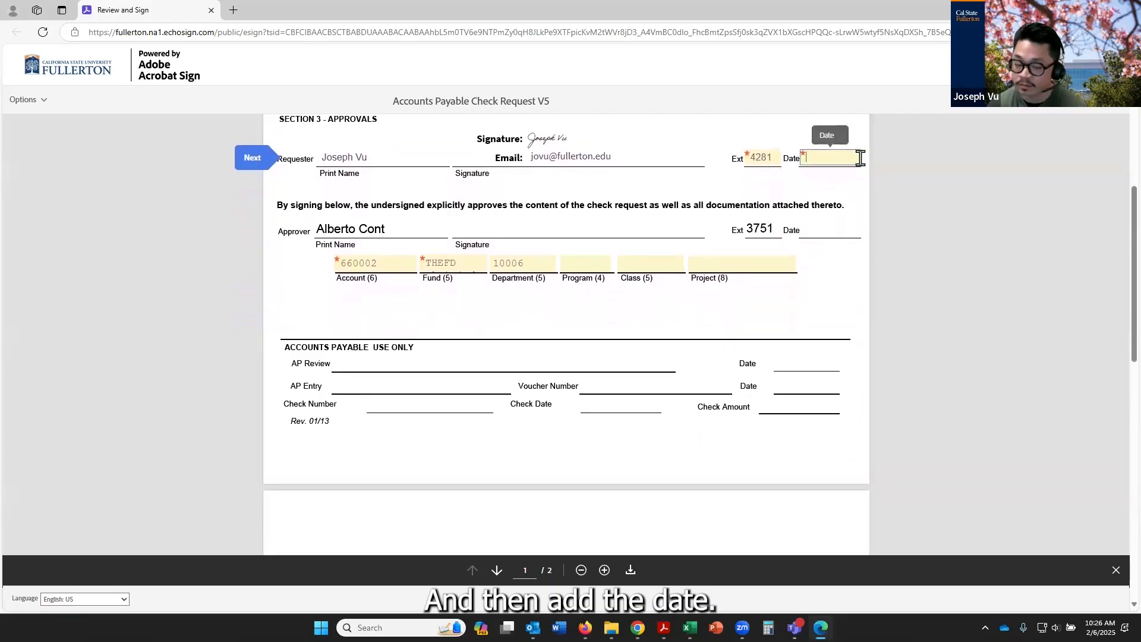
pyautogui.write('02/06/2025')
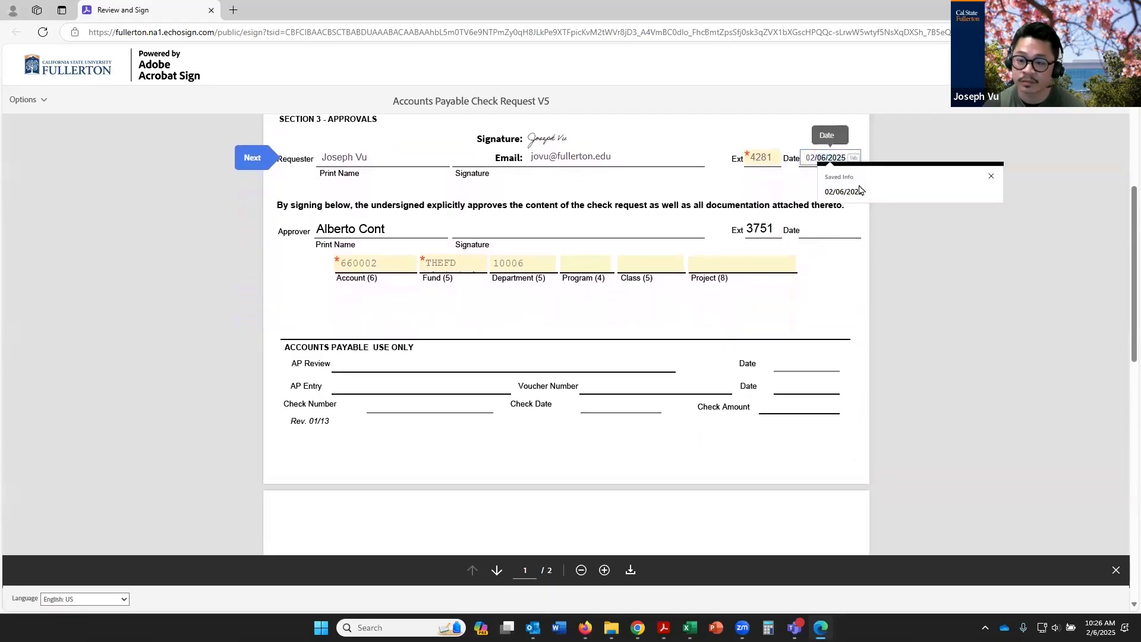
pyautogui.click(861, 191)
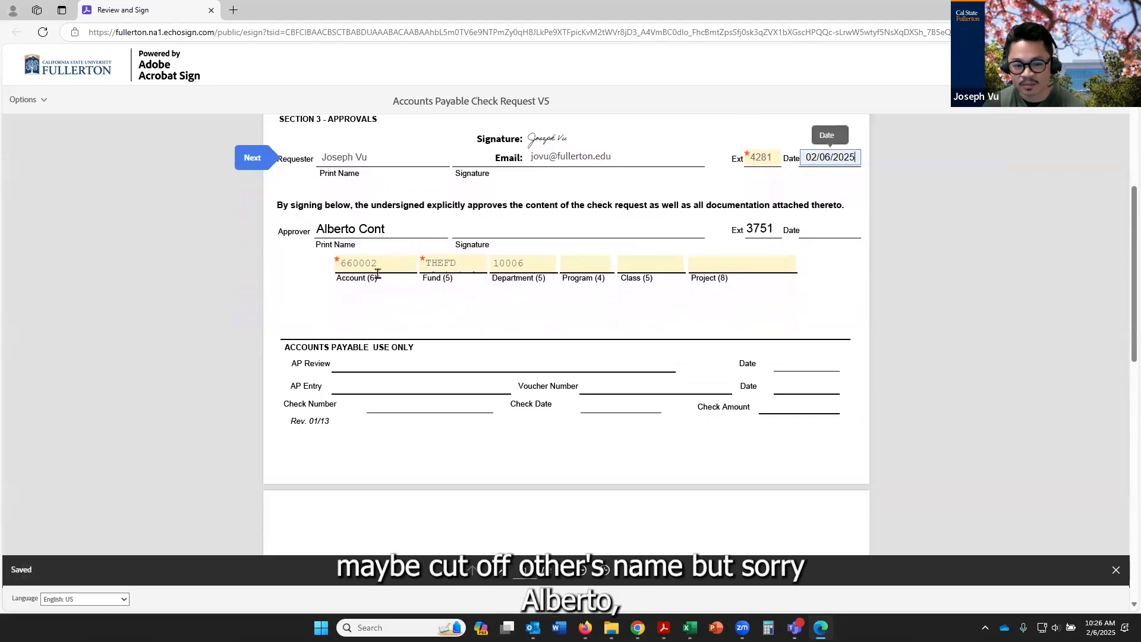
# Attach Invoice_INV46721_1738771950729.pdf from the Desktop as Document 1 in the attachments section
pyautogui.scroll(-1, 517, 297)
pyautogui.scroll(-10, 519, 296)
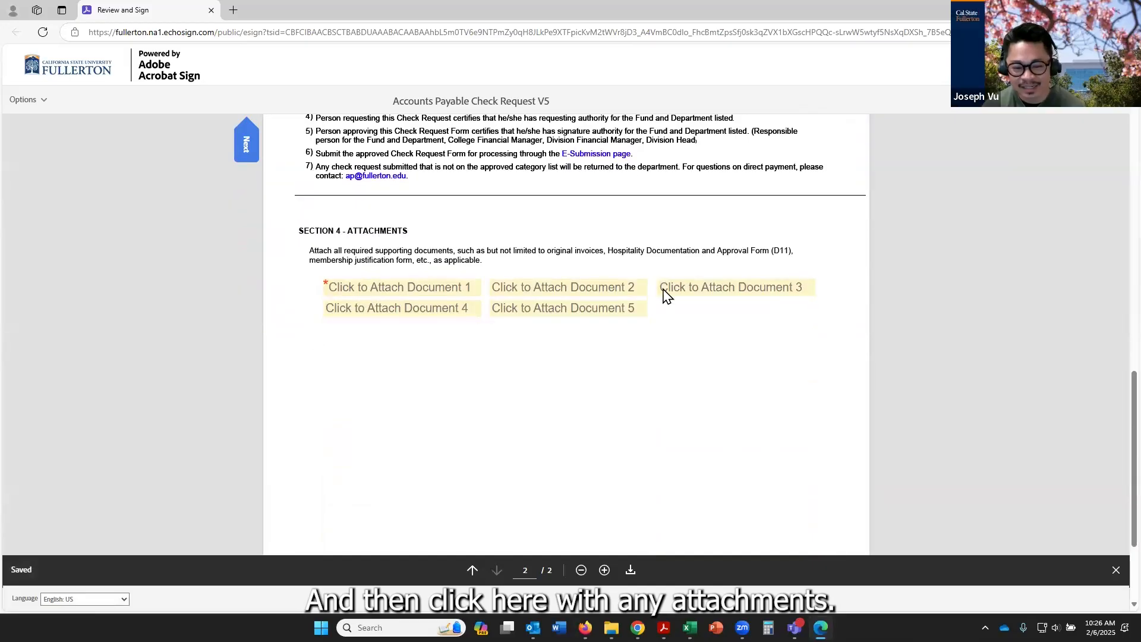
pyautogui.click(438, 288)
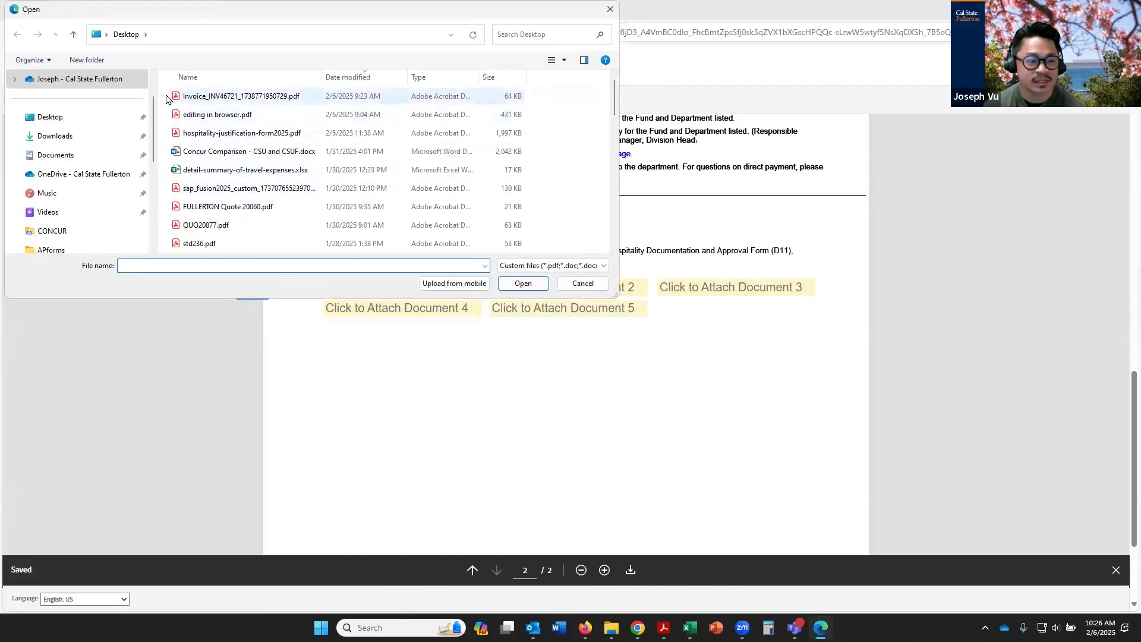
pyautogui.click(219, 98)
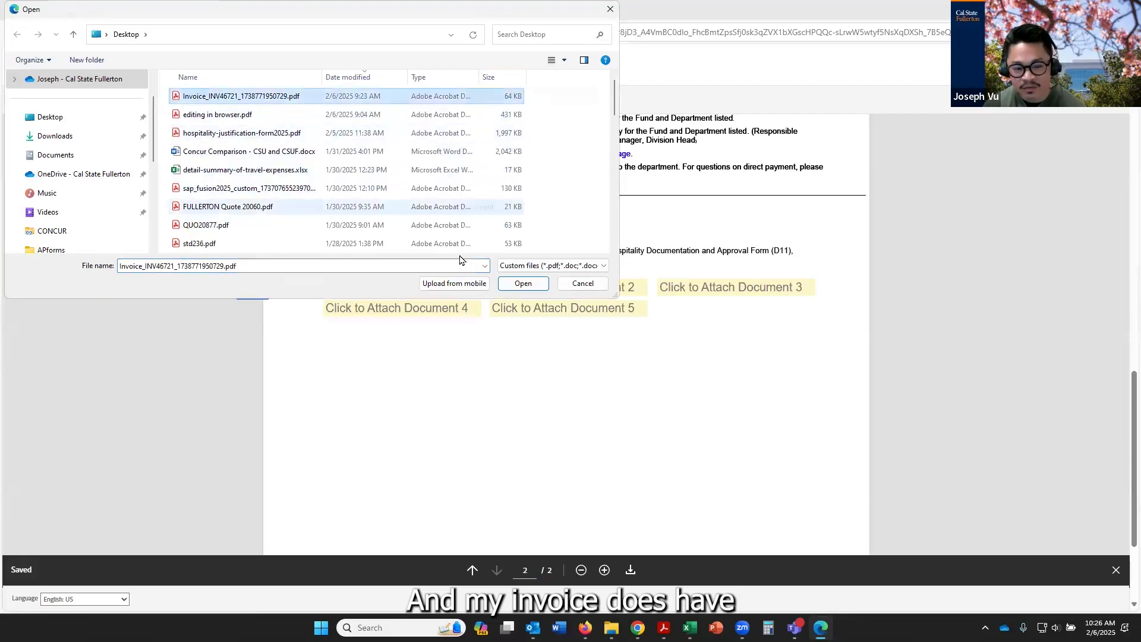
pyautogui.click(522, 284)
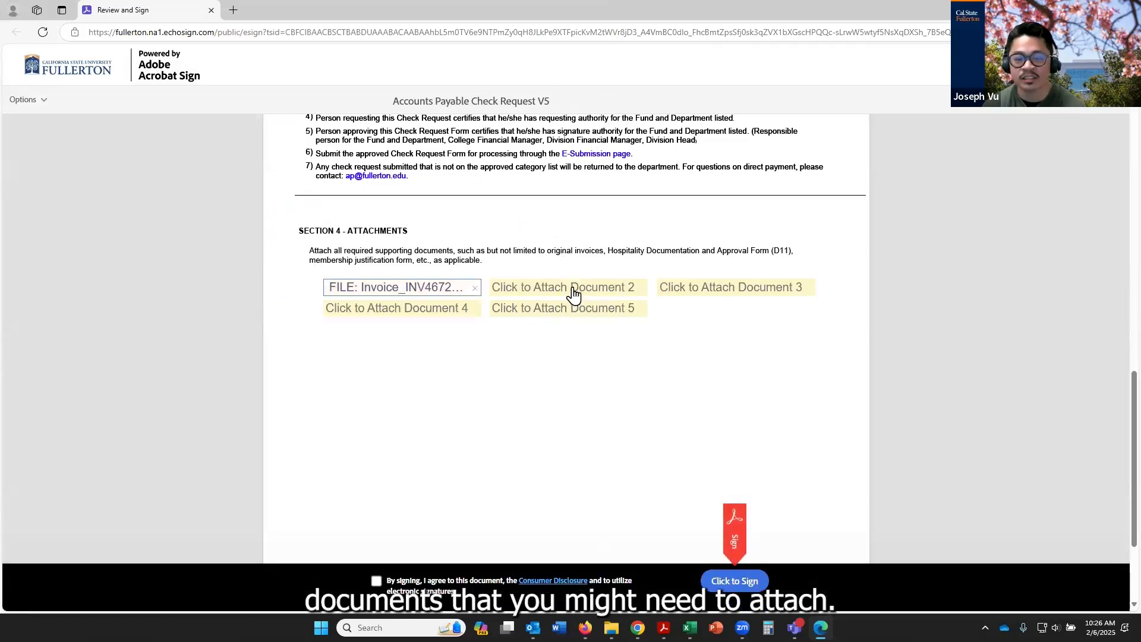
# Attach editing in browser.pdf from the Desktop as Document 2
pyautogui.click(572, 293)
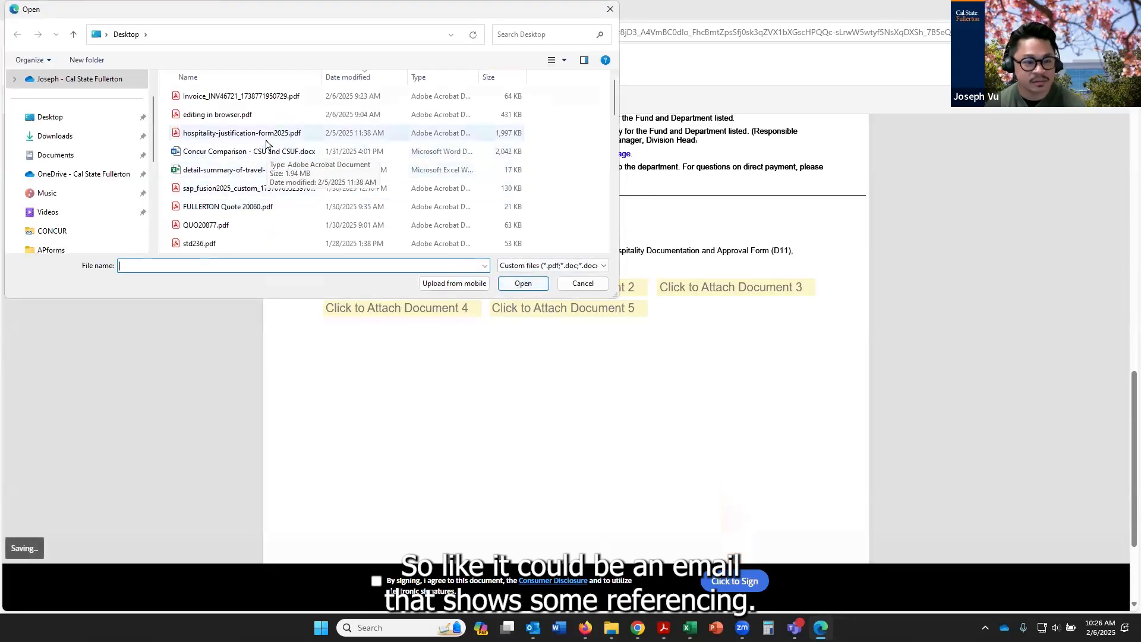
pyautogui.click(238, 115)
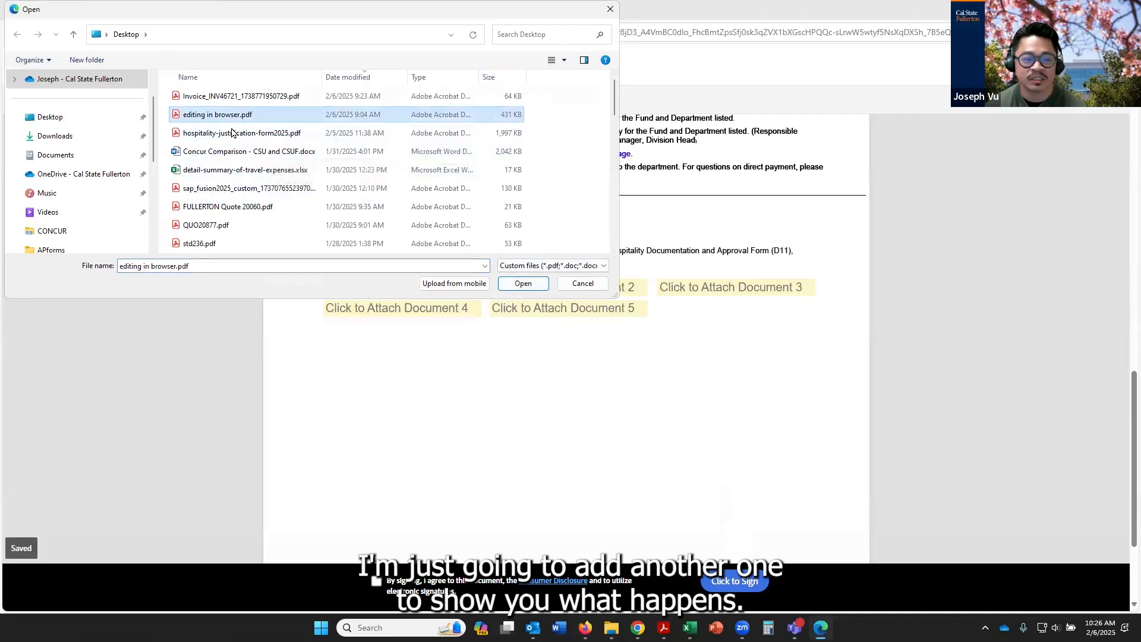
pyautogui.click(525, 284)
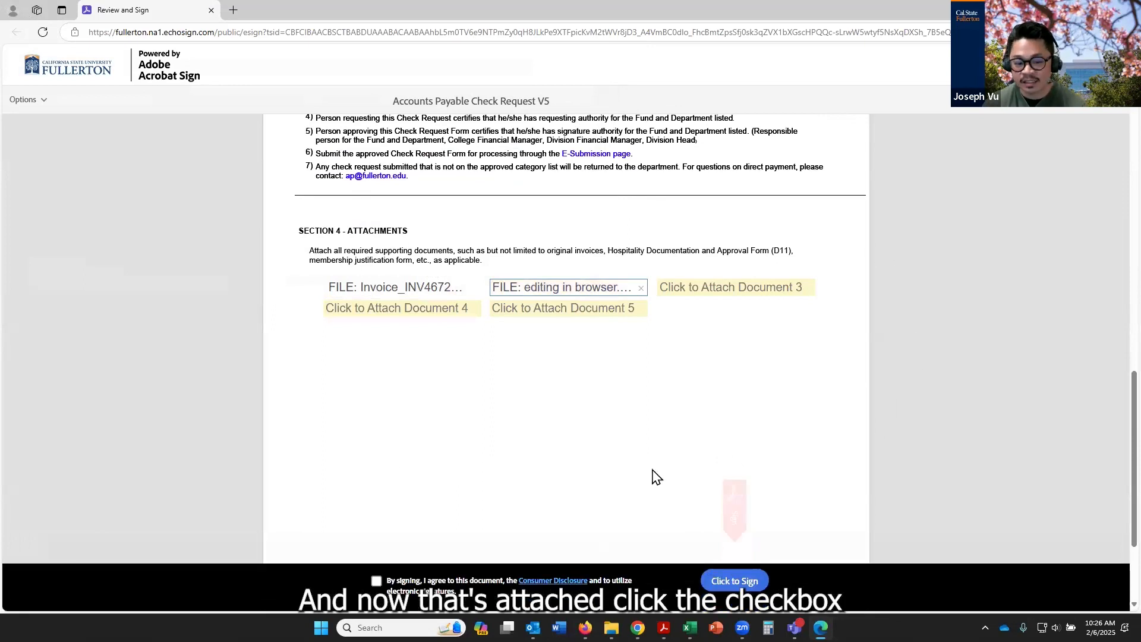
# Agree to the electronic signature terms, finalize the signing, and download a copy of the signed check request
pyautogui.click(373, 579)
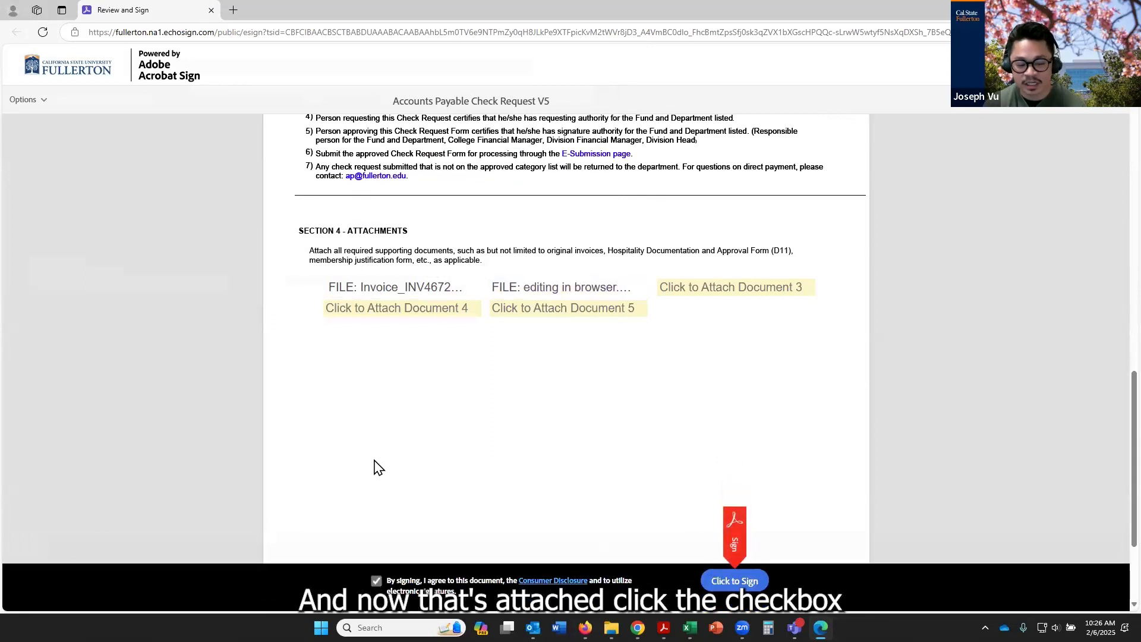
pyautogui.click(735, 582)
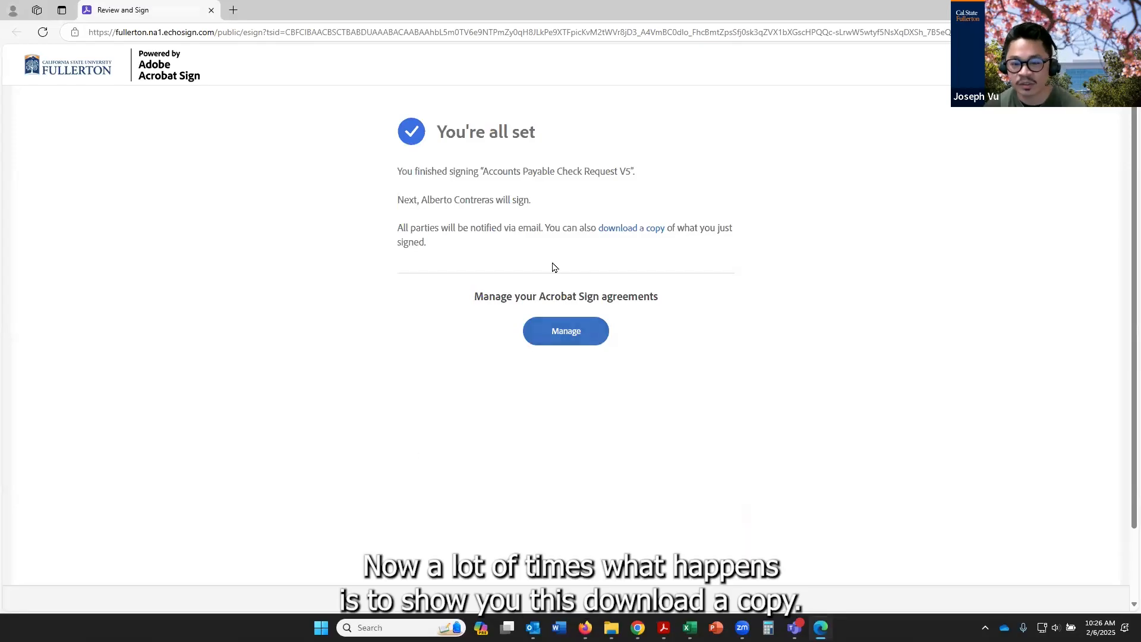
pyautogui.click(644, 231)
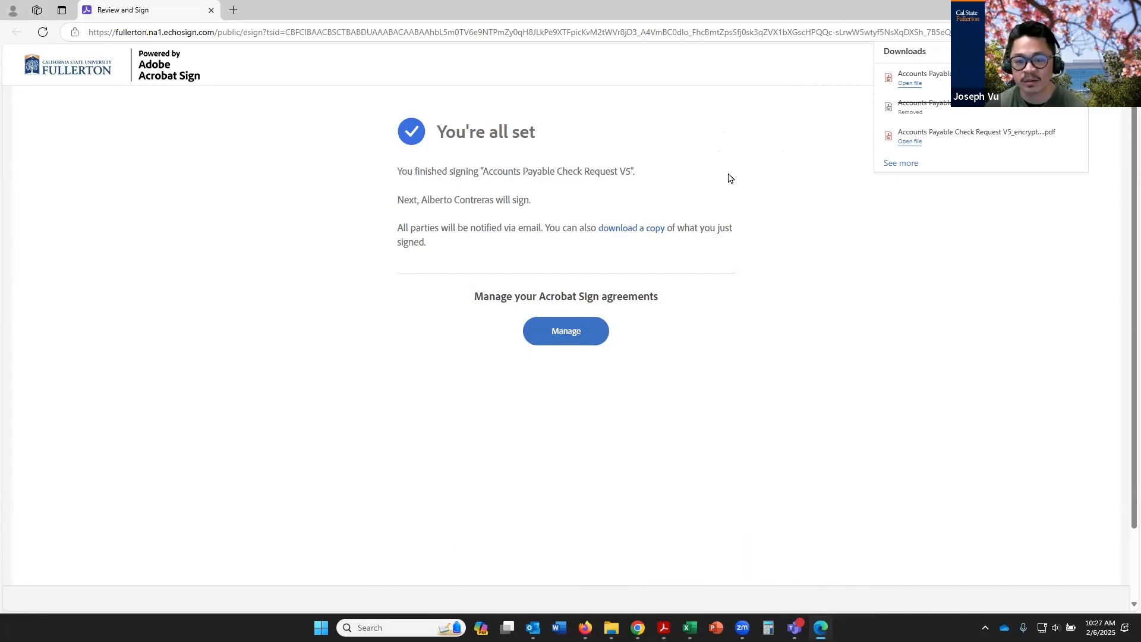
# Open the downloaded signed check request and review its approvals section, instructions page and attached invoice
pyautogui.click(924, 77)
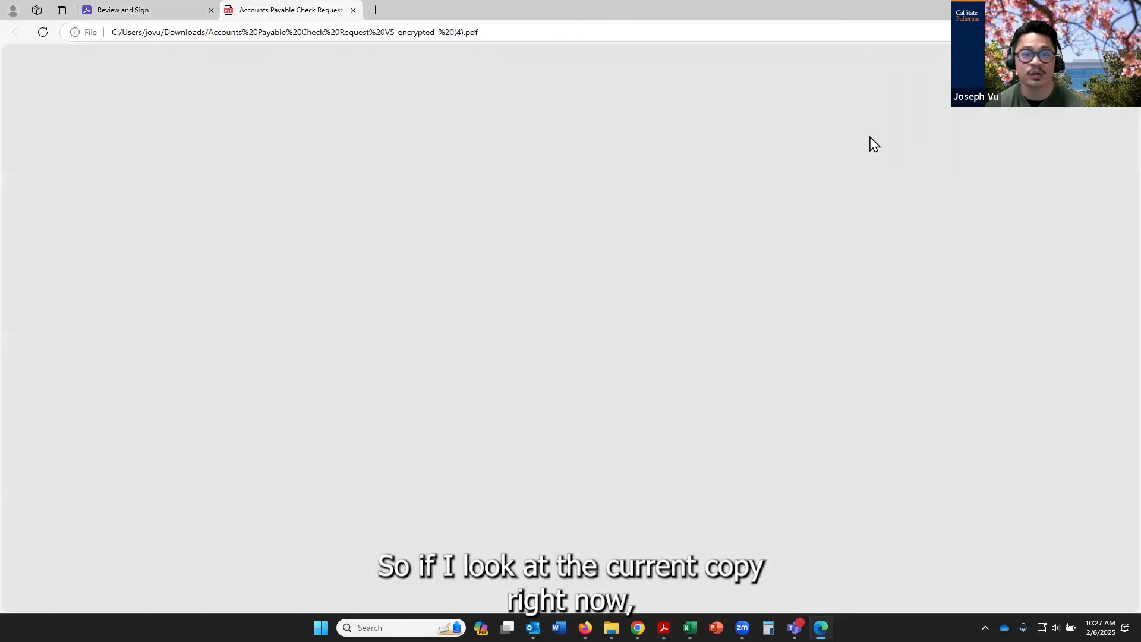
pyautogui.scroll(-3, 739, 343)
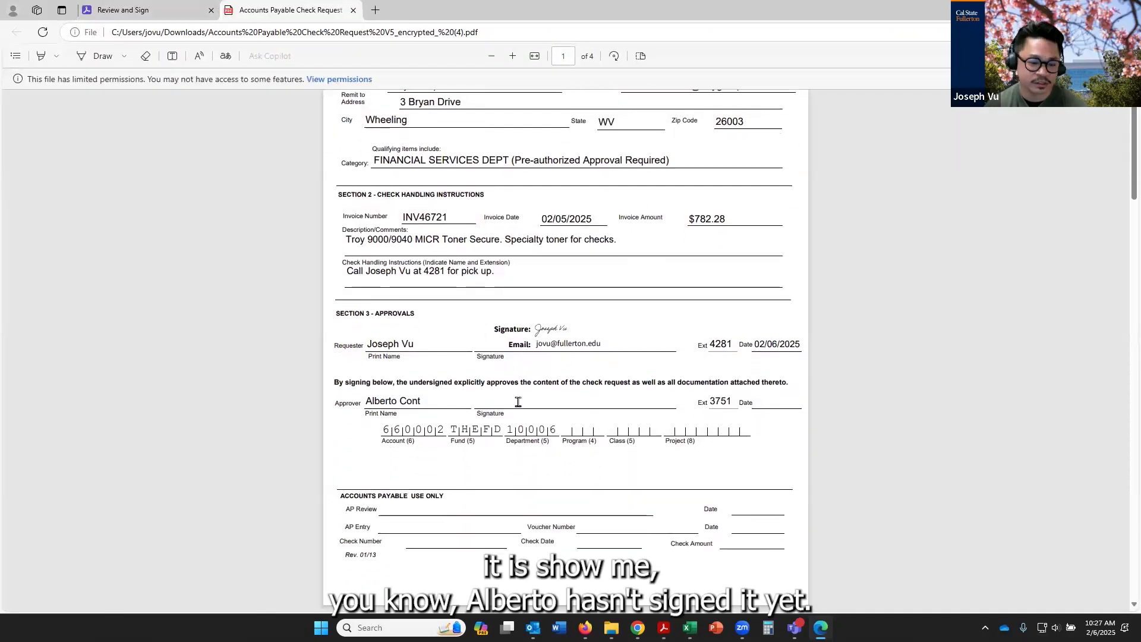
pyautogui.scroll(-10, 660, 392)
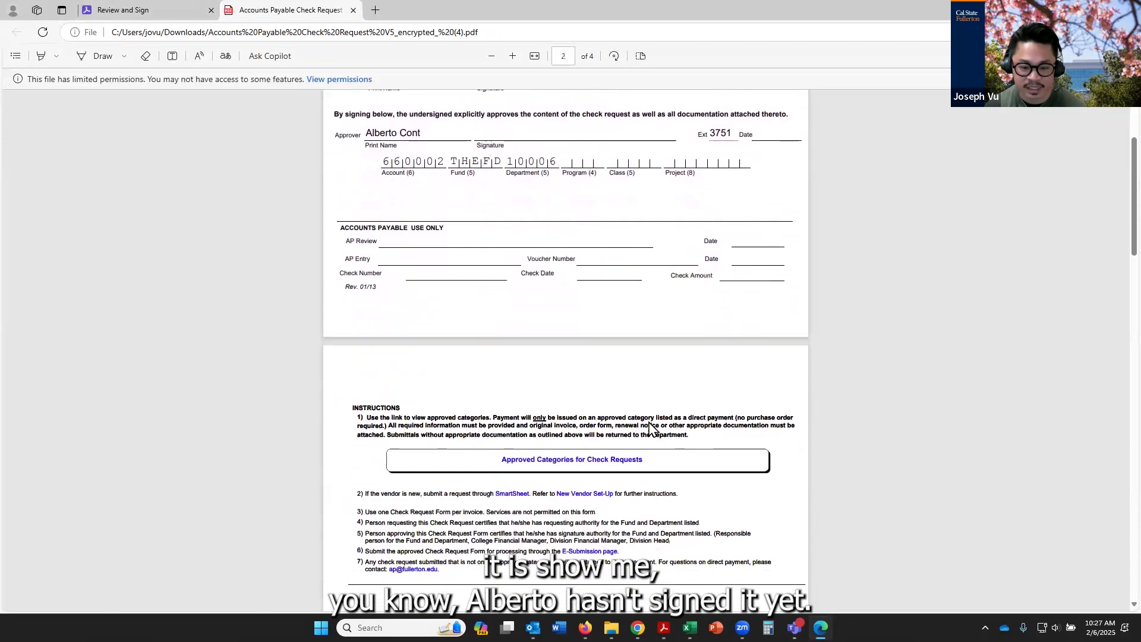
pyautogui.scroll(-8, 624, 473)
pyautogui.scroll(3, 591, 487)
pyautogui.scroll(-1, 594, 482)
pyautogui.scroll(-3, 594, 476)
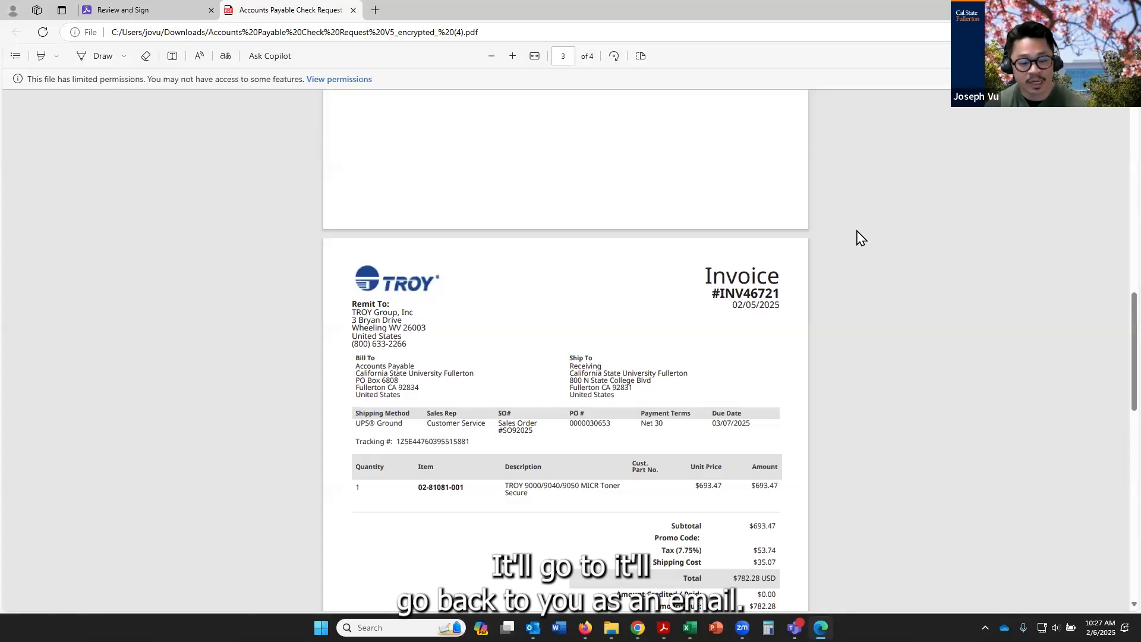
pyautogui.scroll(-7, 858, 231)
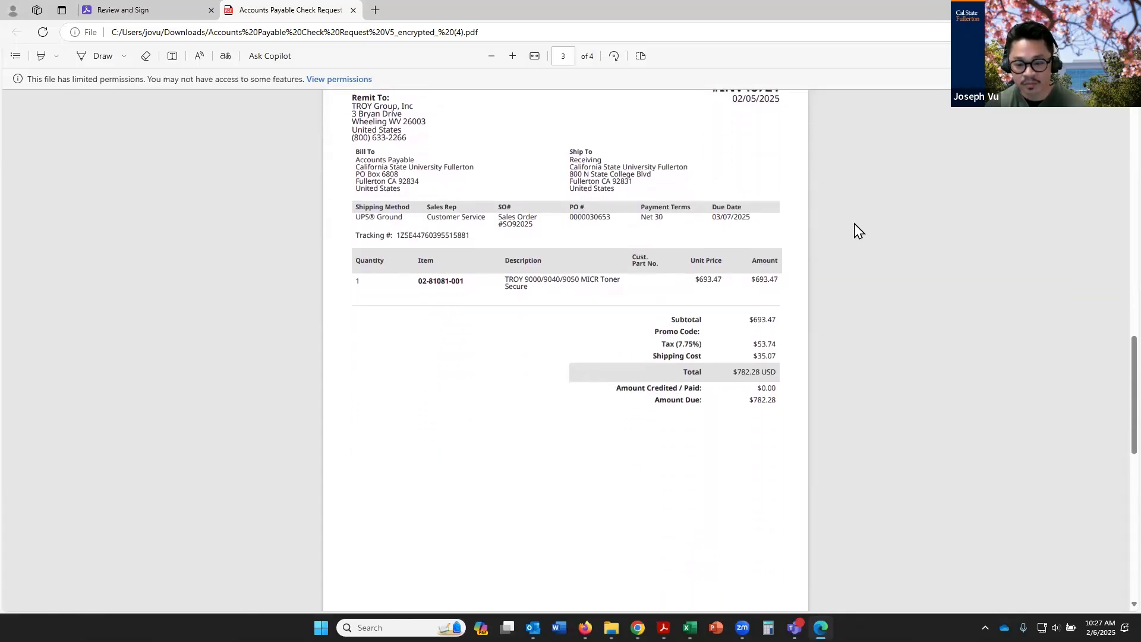
pyautogui.scroll(-3, 850, 267)
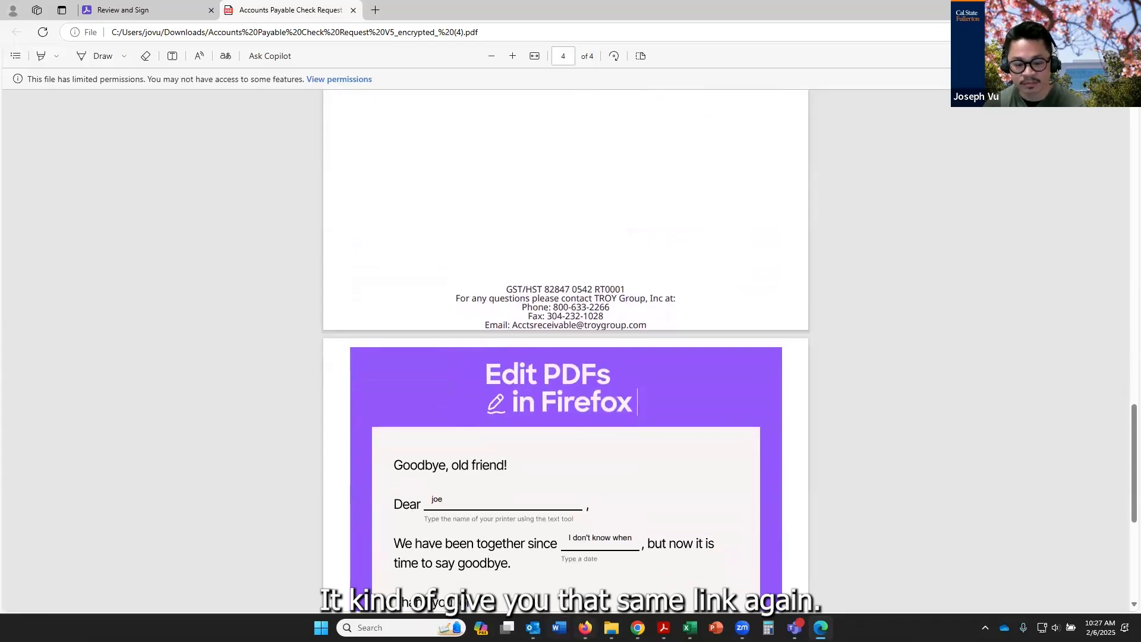
# Check the end of the downloaded copy for an audit trail and close the PDF
pyautogui.click(532, 628)
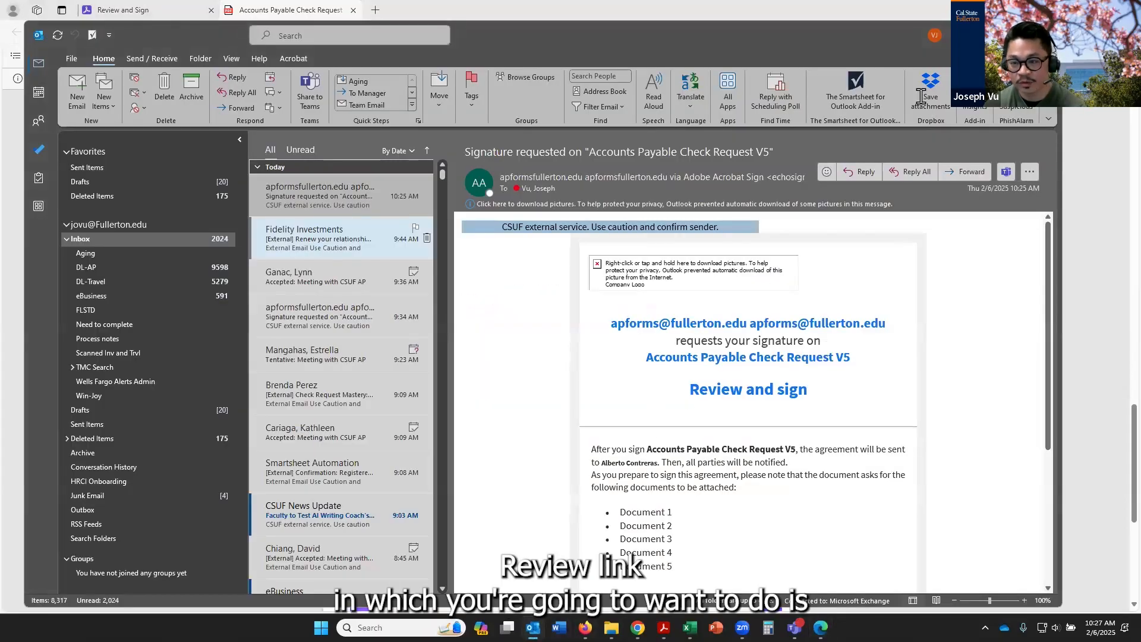
pyautogui.click(821, 627)
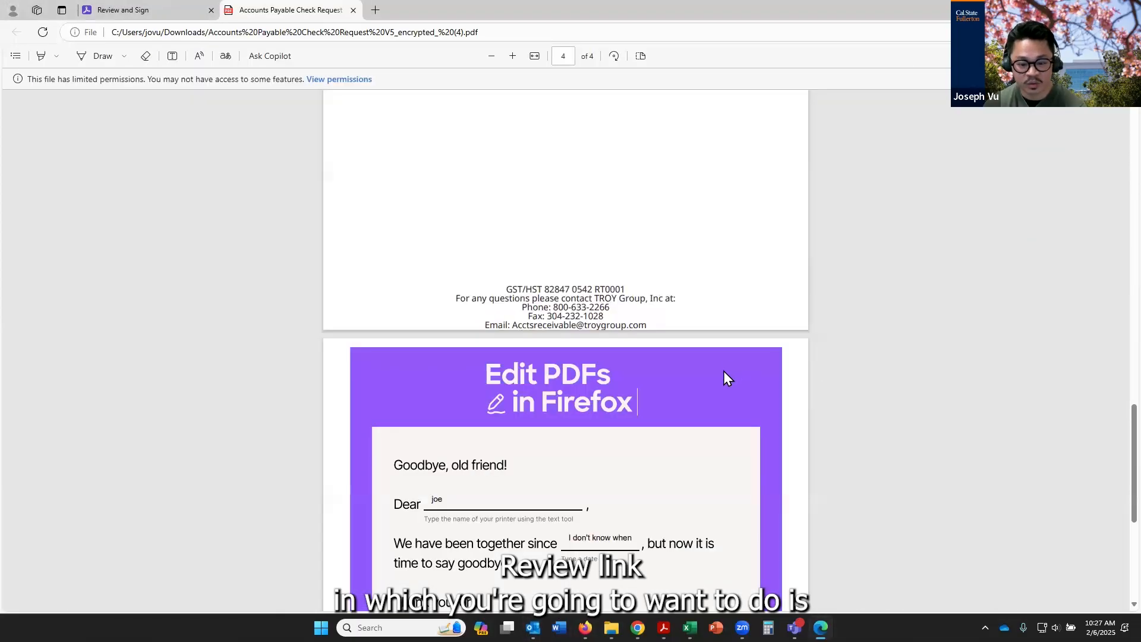
pyautogui.scroll(-5, 725, 377)
pyautogui.scroll(-1, 726, 398)
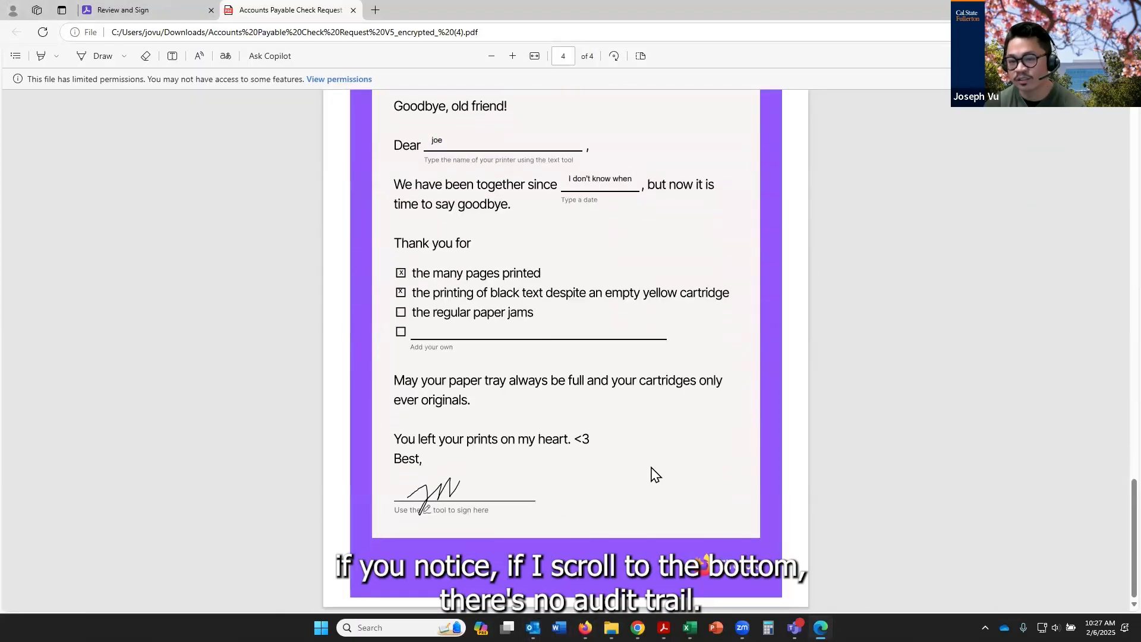
pyautogui.scroll(15, 654, 474)
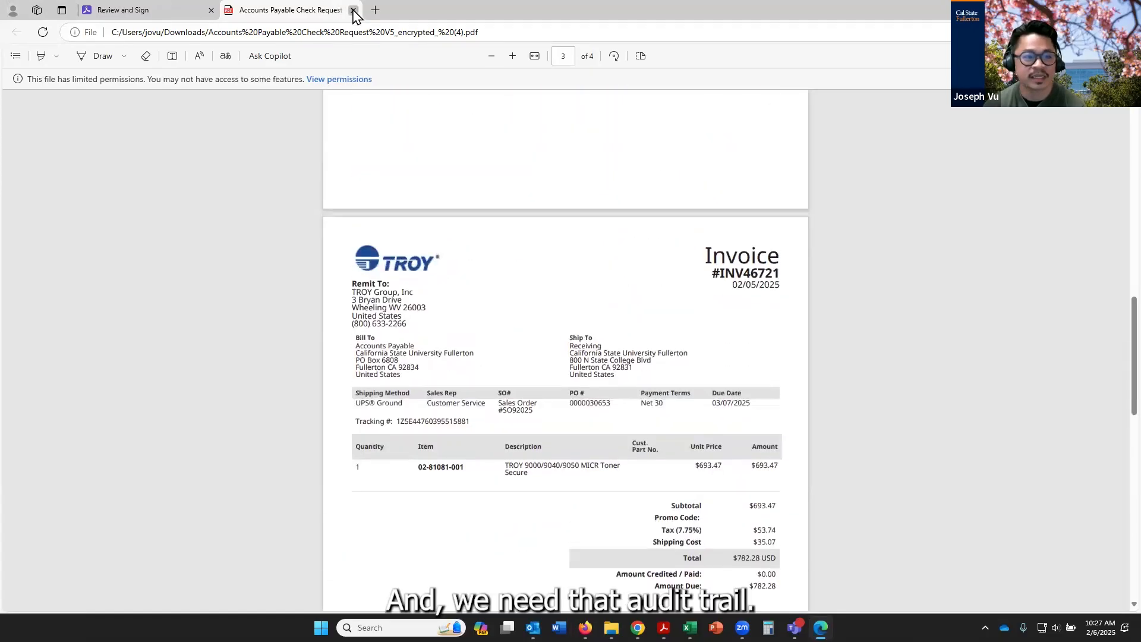
pyautogui.click(353, 11)
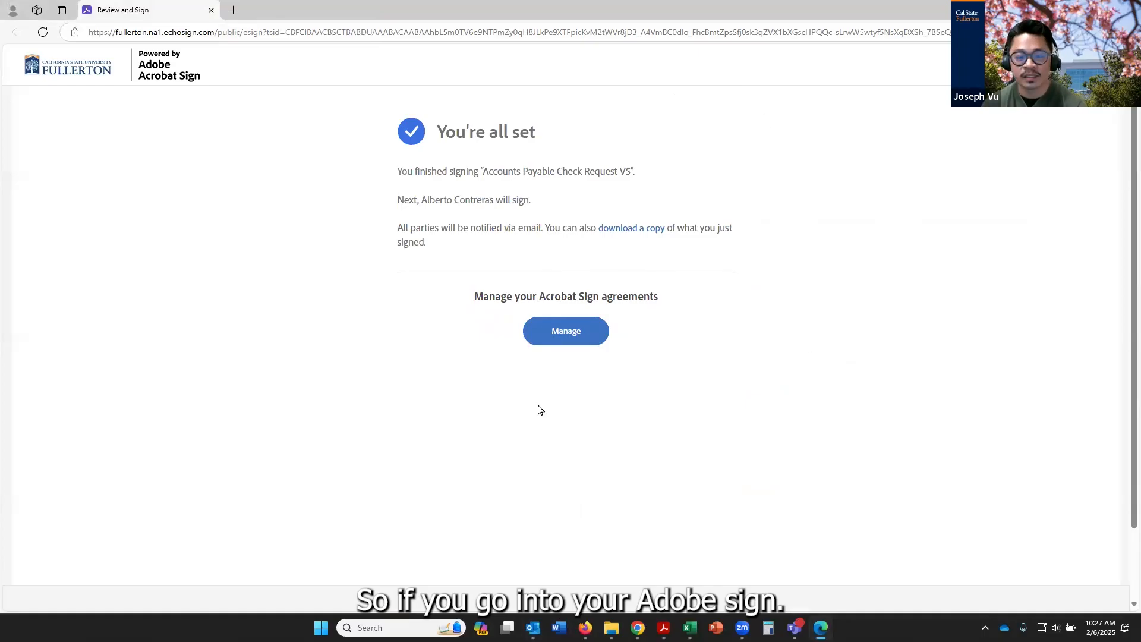
# Go to the Acrobat Sign agreement management page and open the newest in-progress Accounts Payable Check Request V5
pyautogui.click(583, 338)
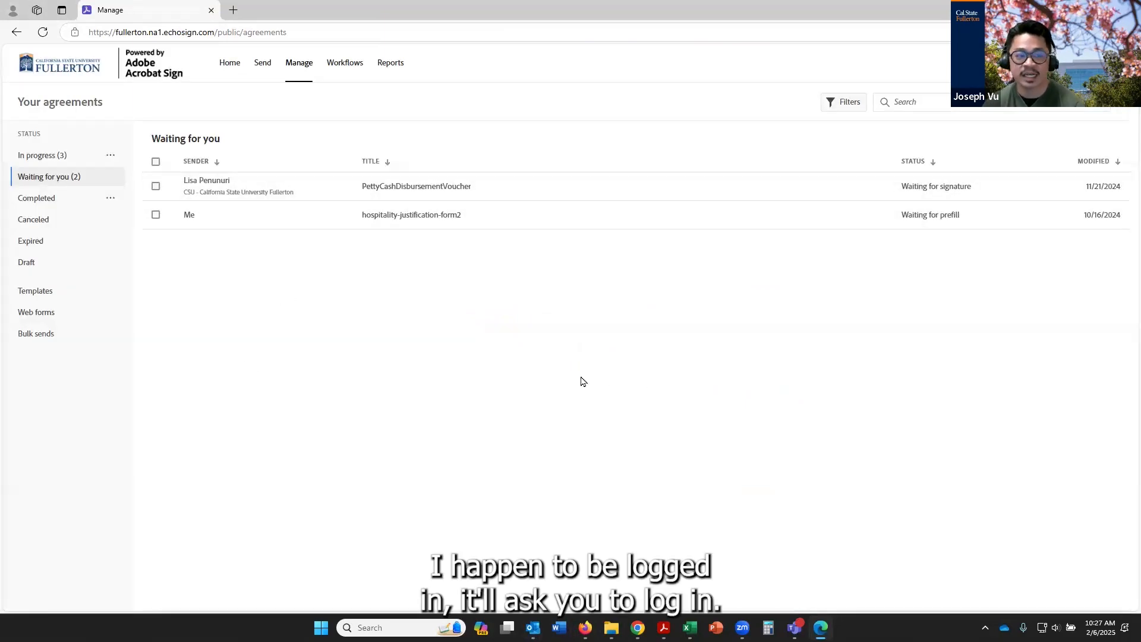
pyautogui.click(27, 156)
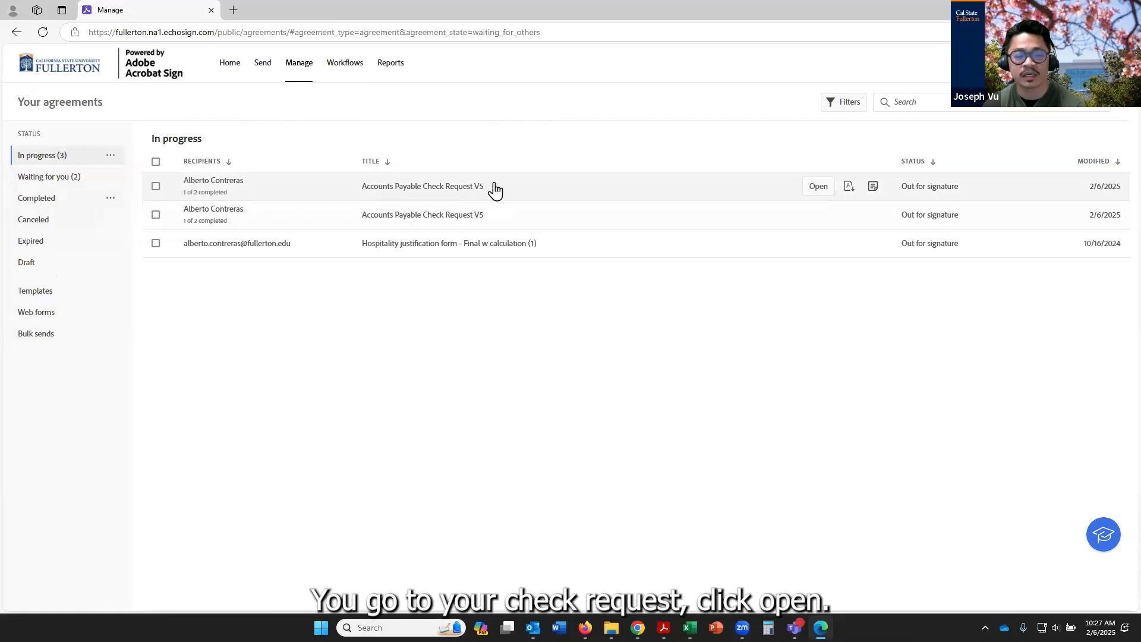
pyautogui.click(663, 211)
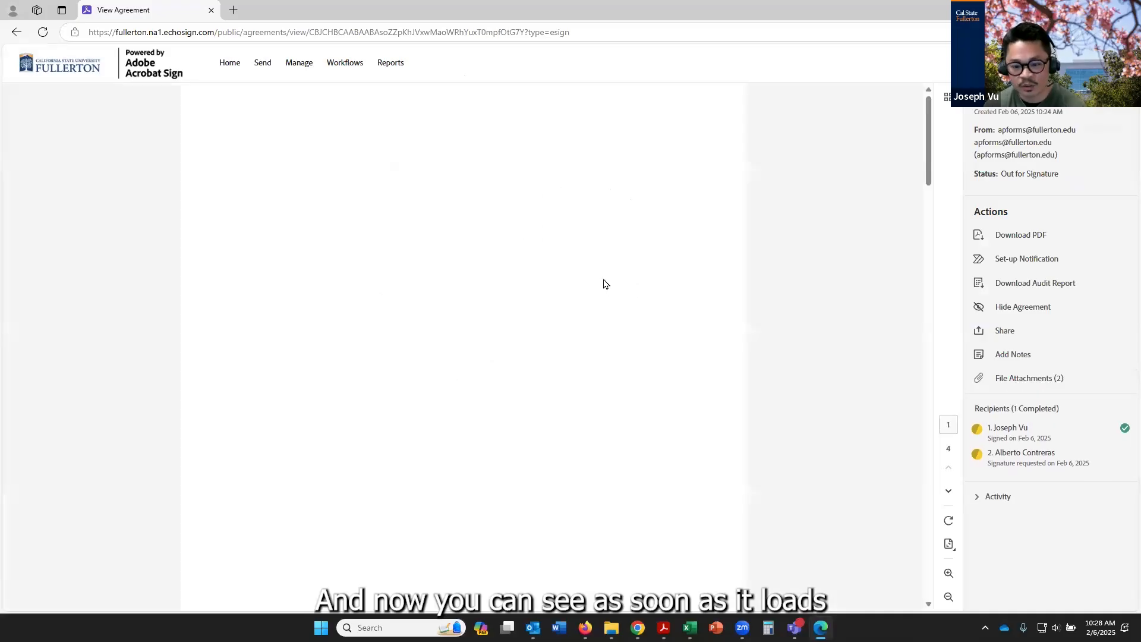
# Look through the agreement's pages, download it as a PDF, and open the downloaded file
pyautogui.scroll(-4, 603, 286)
pyautogui.scroll(-2, 603, 288)
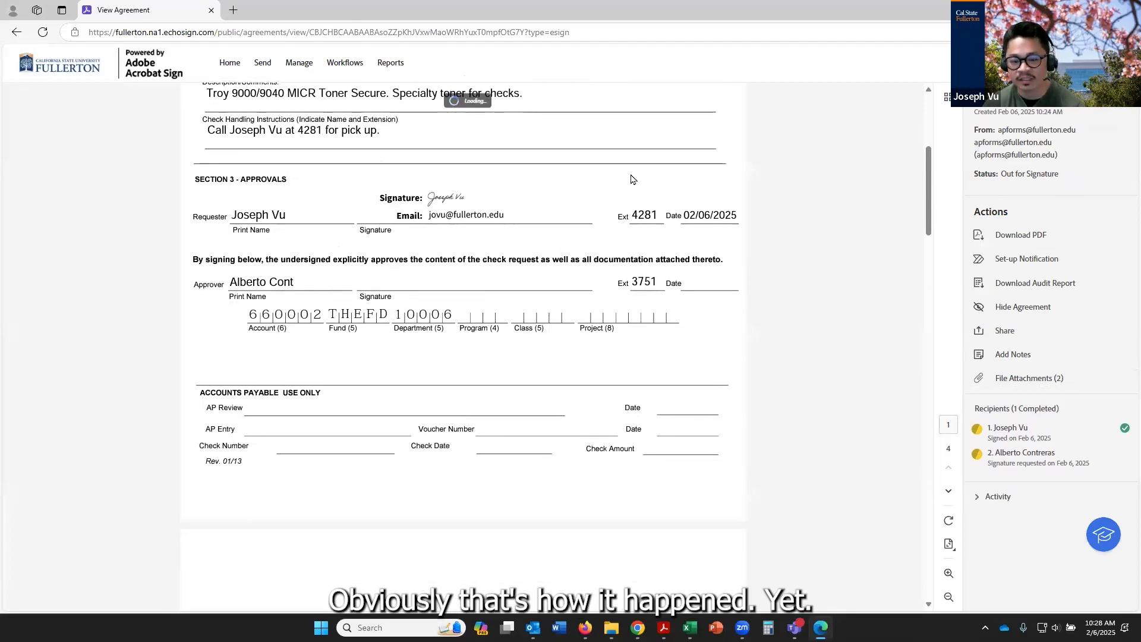
pyautogui.scroll(-6, 603, 284)
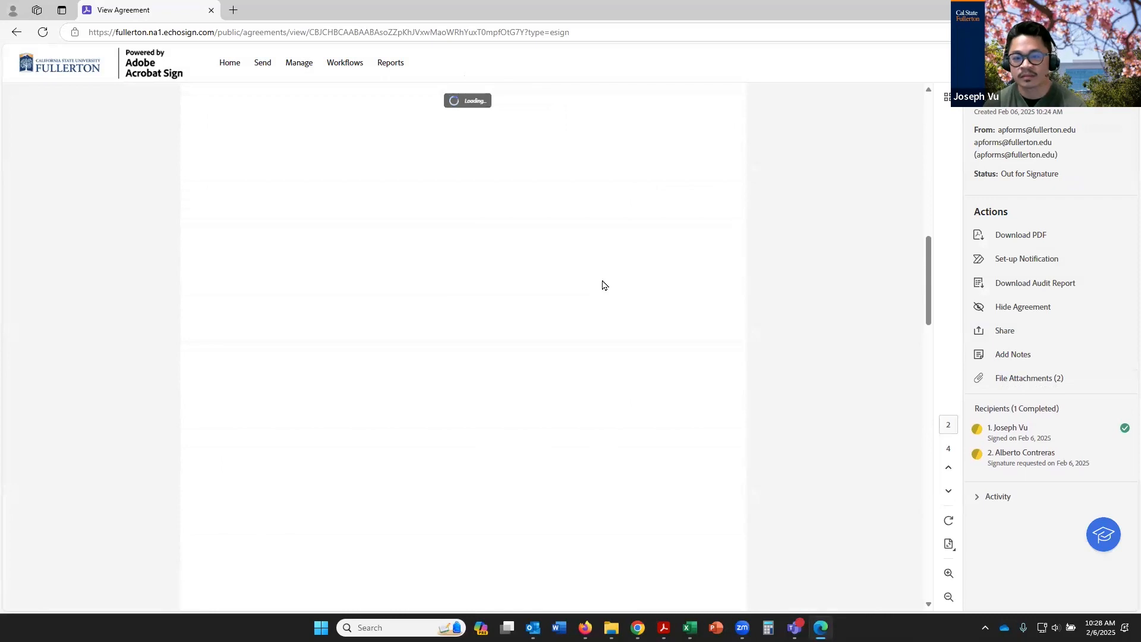
pyautogui.moveTo(929, 248); pyautogui.dragTo(914, 574)
pyautogui.moveTo(926, 517); pyautogui.dragTo(885, 109)
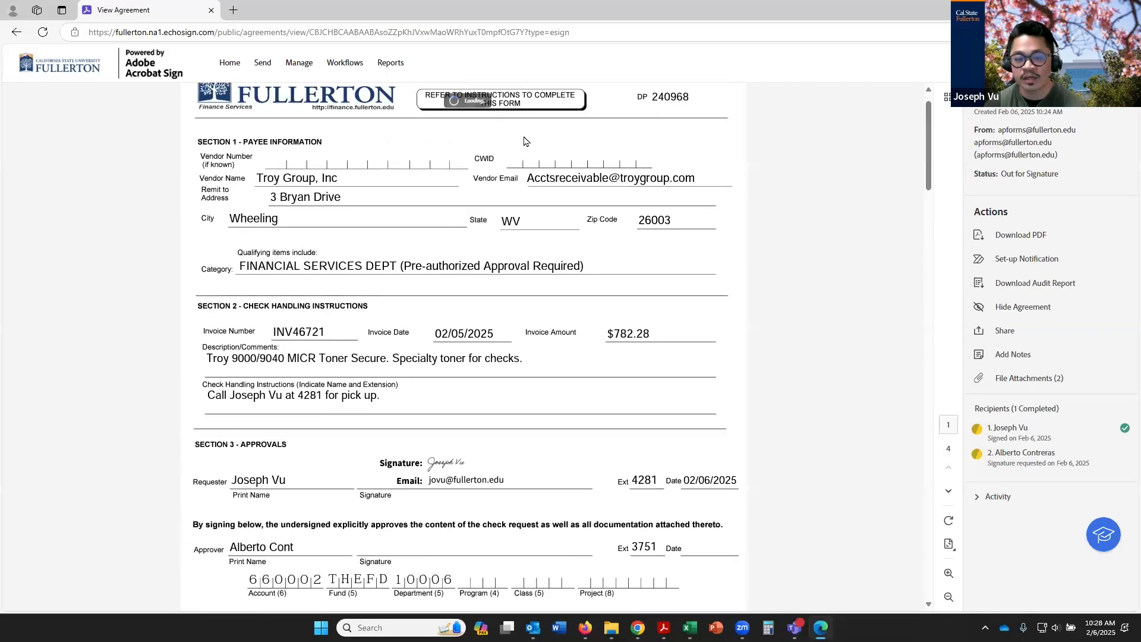
pyautogui.click(1018, 238)
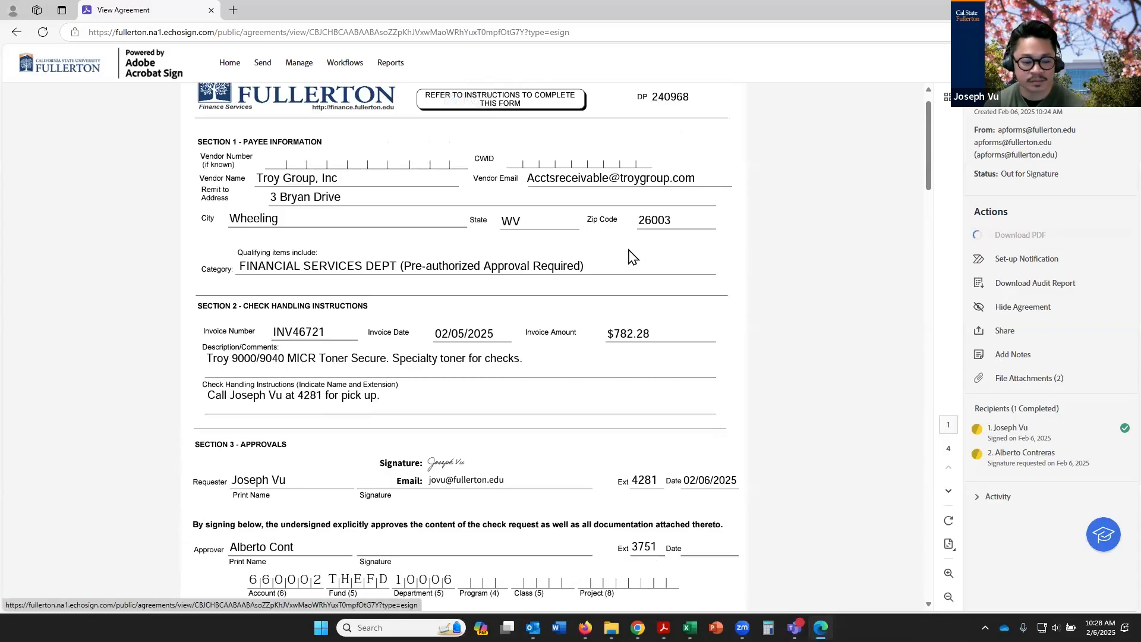
pyautogui.click(911, 81)
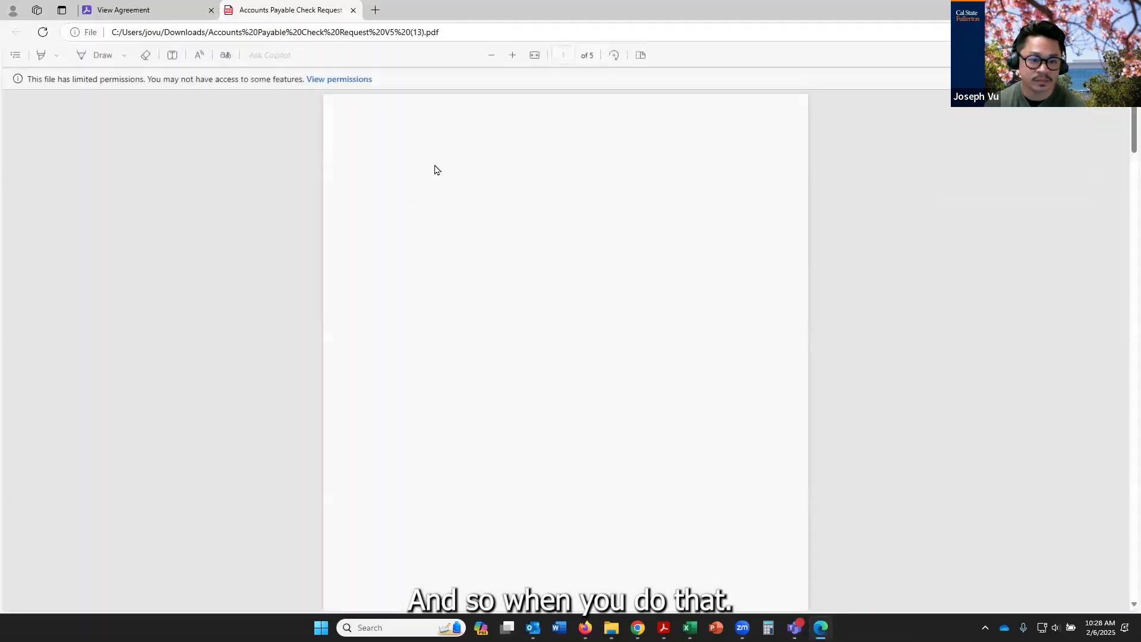
# Review the full PDF through the attachments to the agreement history on the last page, and close it
pyautogui.scroll(-5, 748, 270)
pyautogui.scroll(-13, 748, 269)
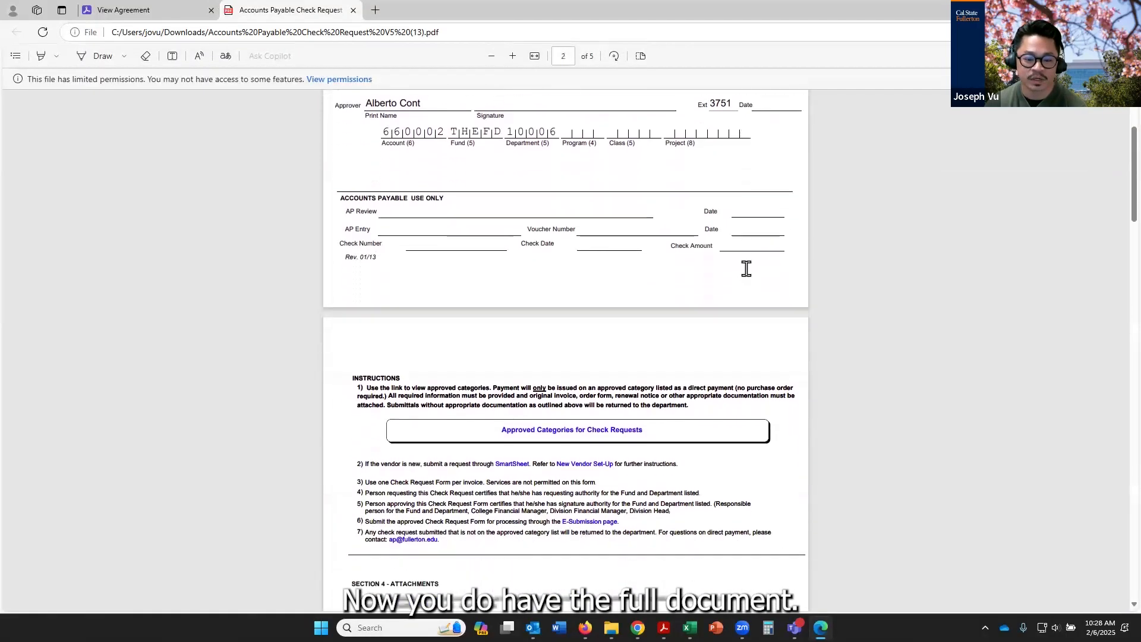
pyautogui.scroll(-10, 748, 277)
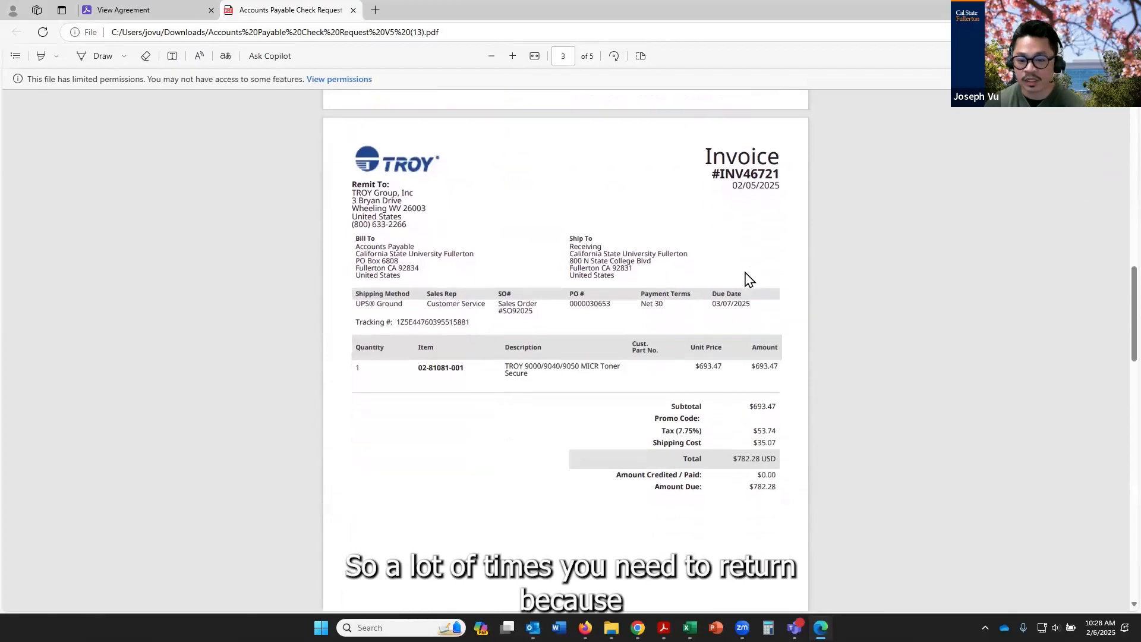
pyautogui.scroll(-10, 747, 282)
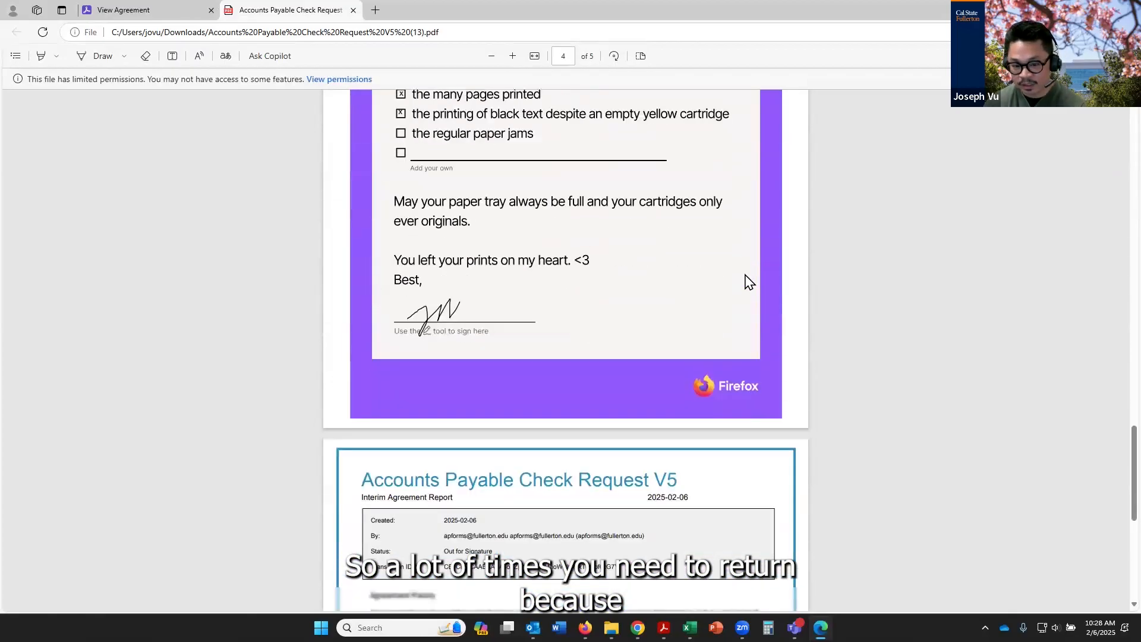
pyautogui.scroll(-1, 572, 395)
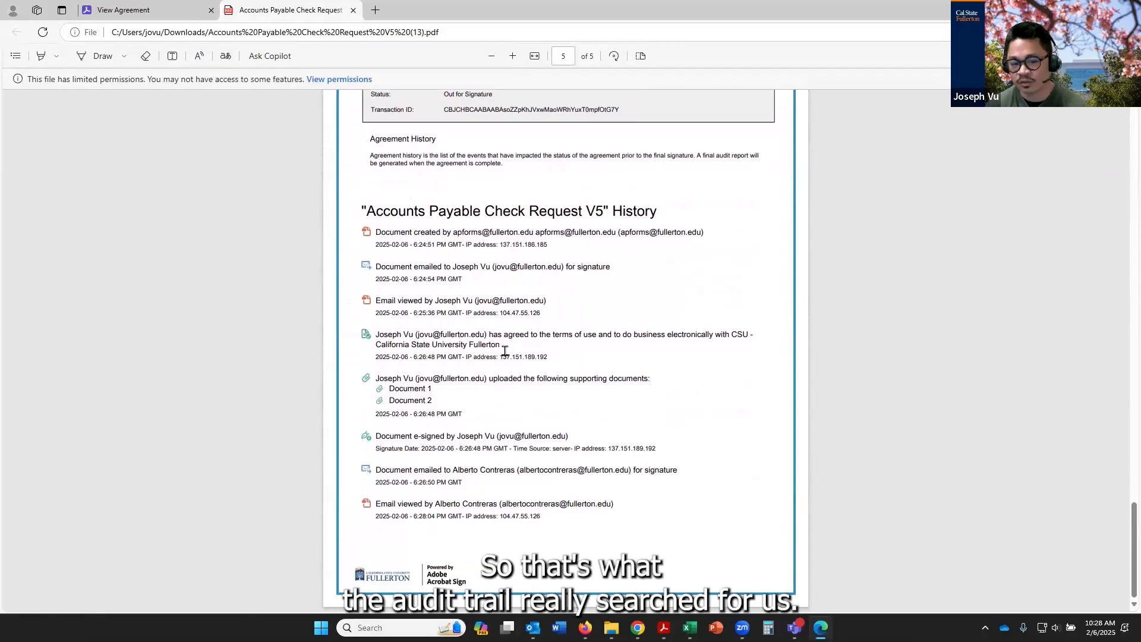
pyautogui.scroll(6, 494, 373)
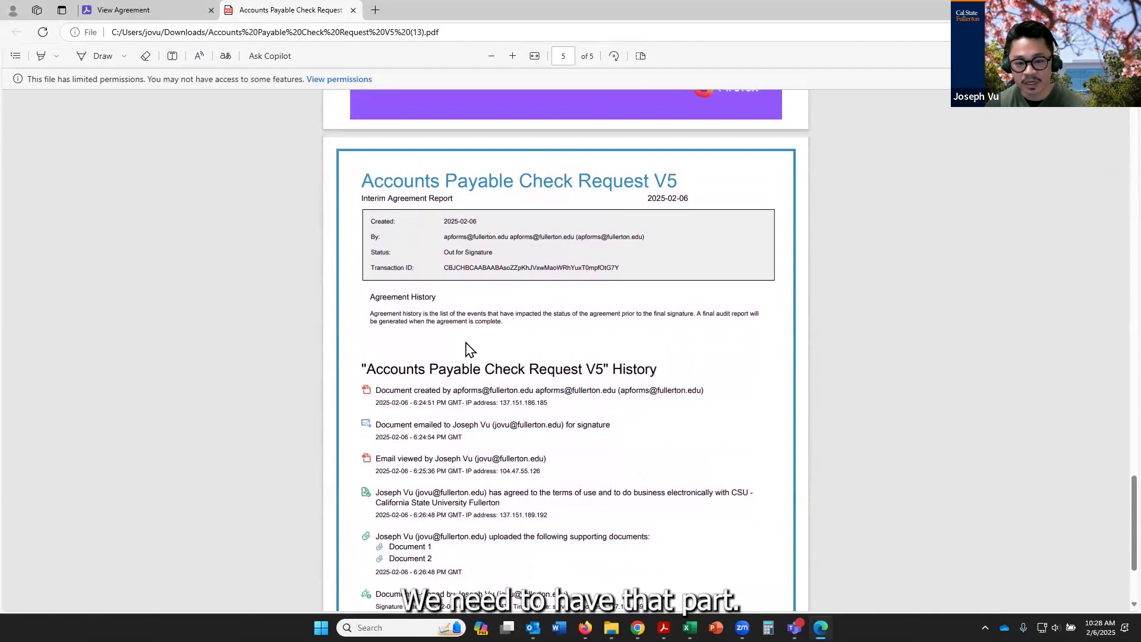
pyautogui.scroll(20, 452, 408)
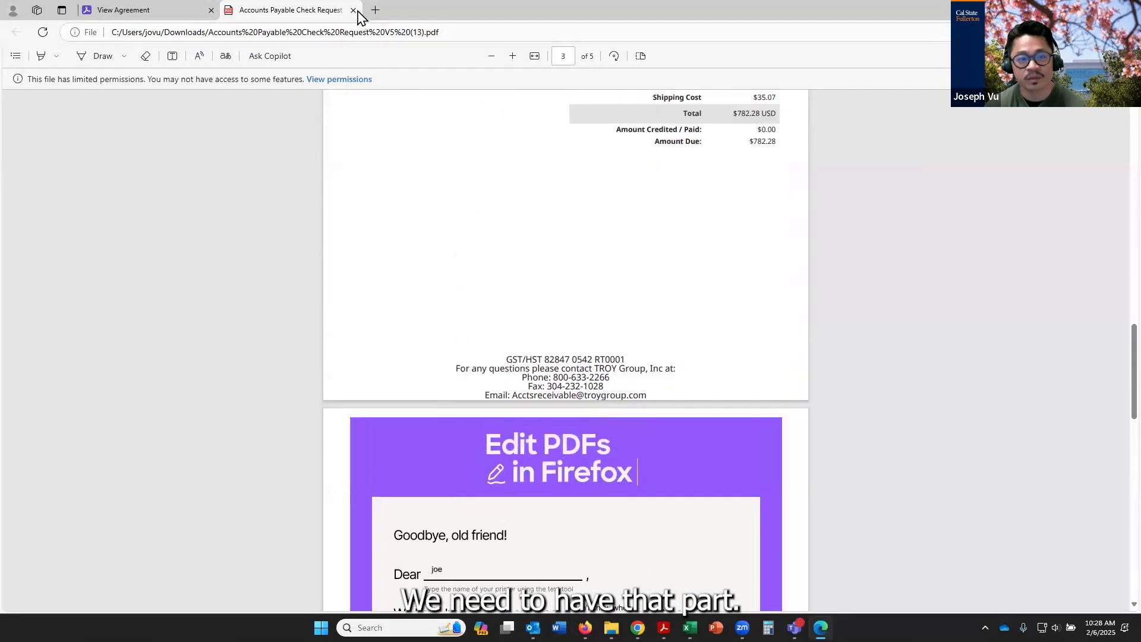
pyautogui.click(353, 10)
# Clear away the browser windows, switch to Outlook, and start a new email addressed to CSUF Invoices
pyautogui.click(1072, 9)
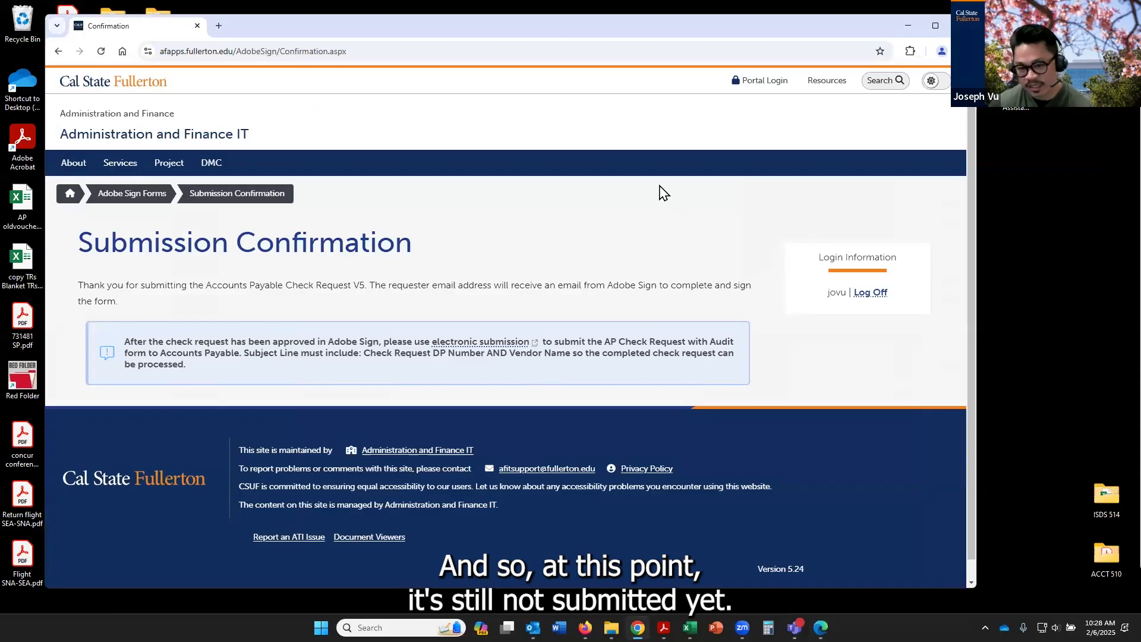
pyautogui.click(907, 26)
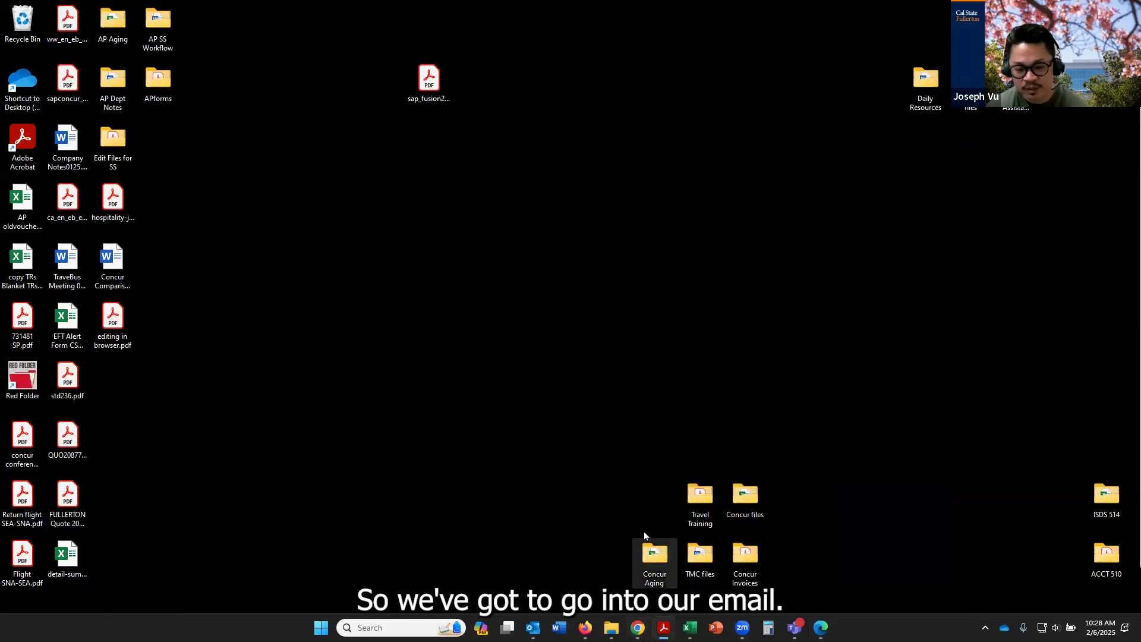
pyautogui.click(533, 628)
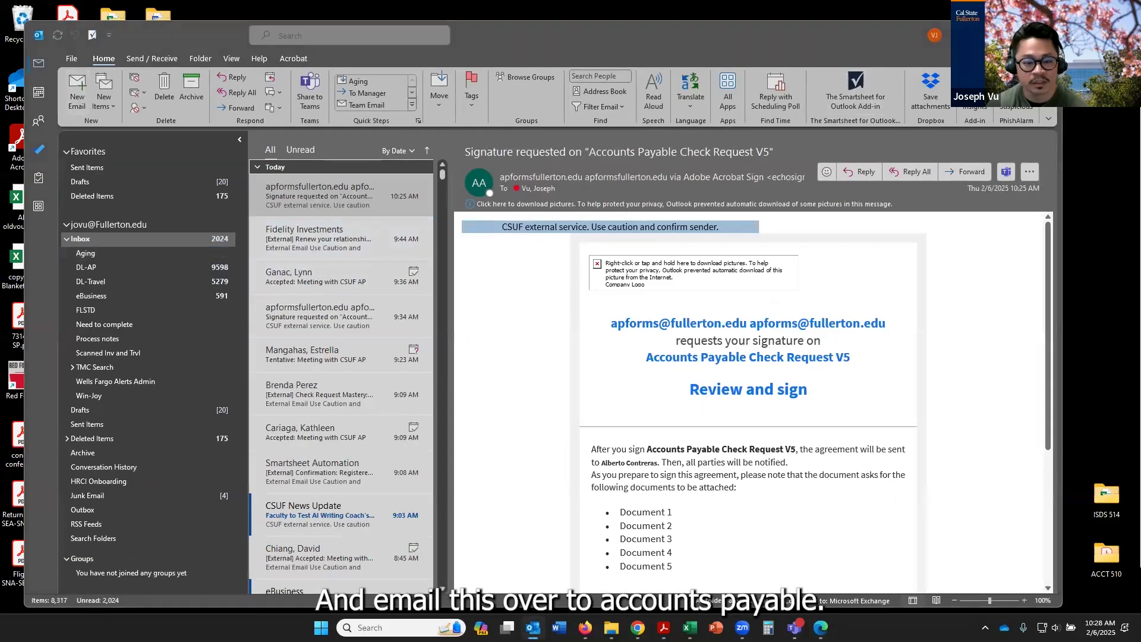
pyautogui.write('inv')
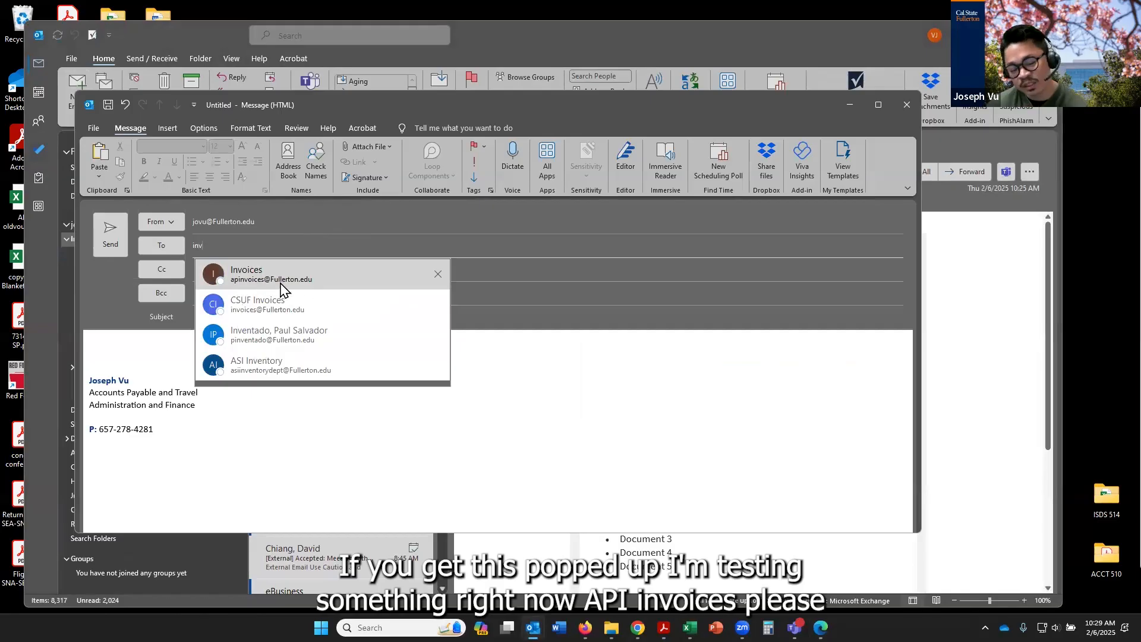
pyautogui.click(256, 311)
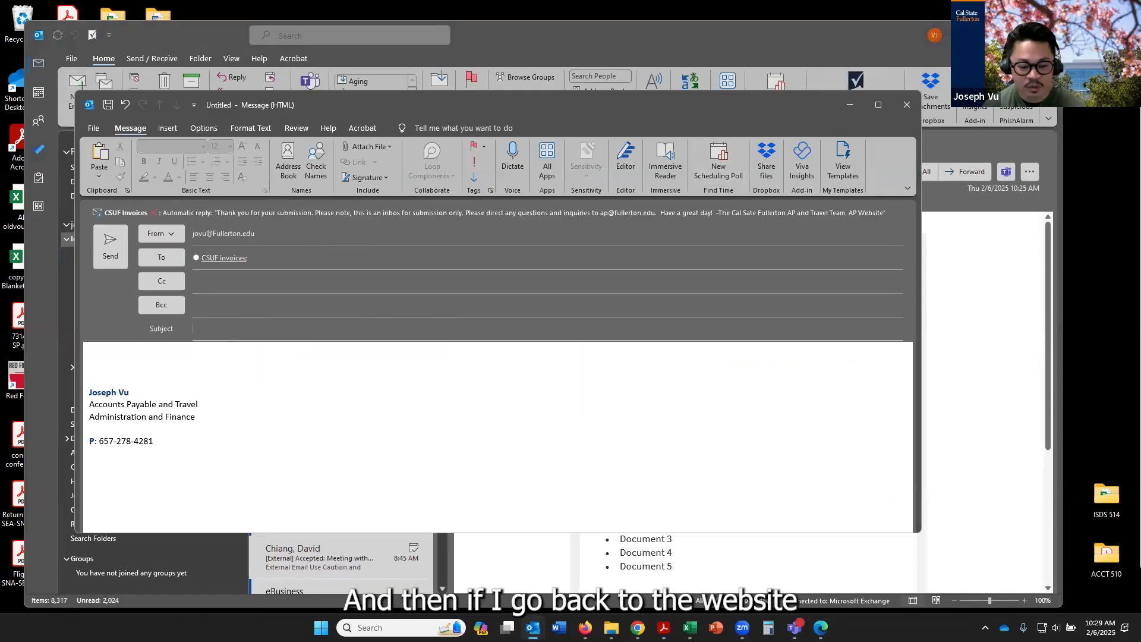
# Switch to Firefox, open E-Submission Invoices on the services and forms page, and find the subject line format for Check Requests Submission
pyautogui.click(585, 627)
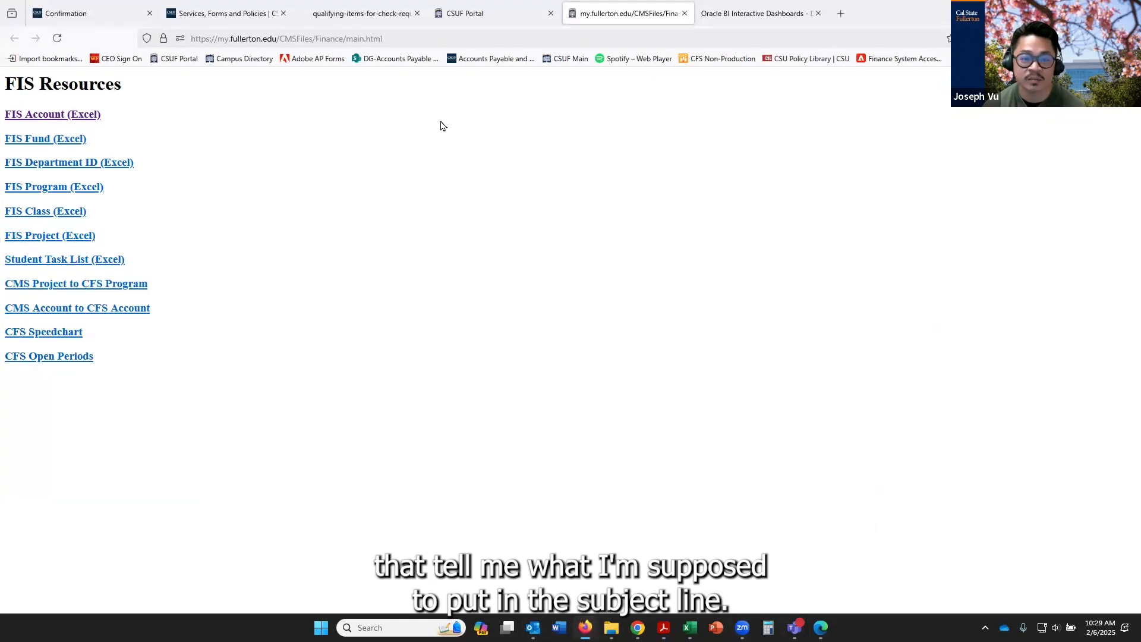
pyautogui.click(237, 13)
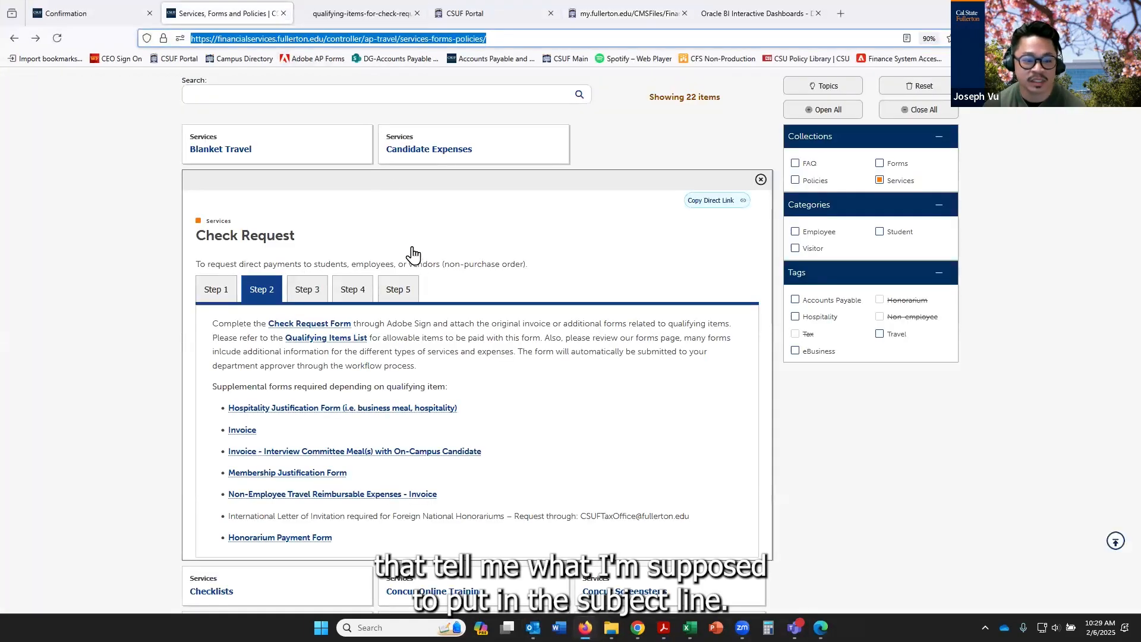
pyautogui.scroll(1, 653, 214)
pyautogui.click(760, 232)
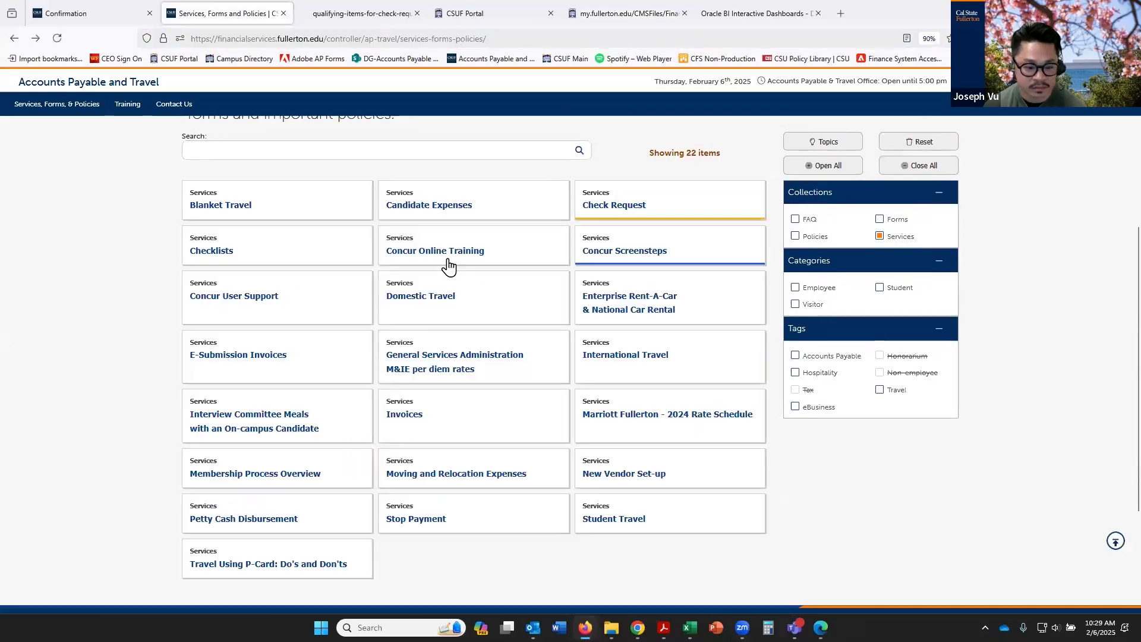
pyautogui.click(364, 365)
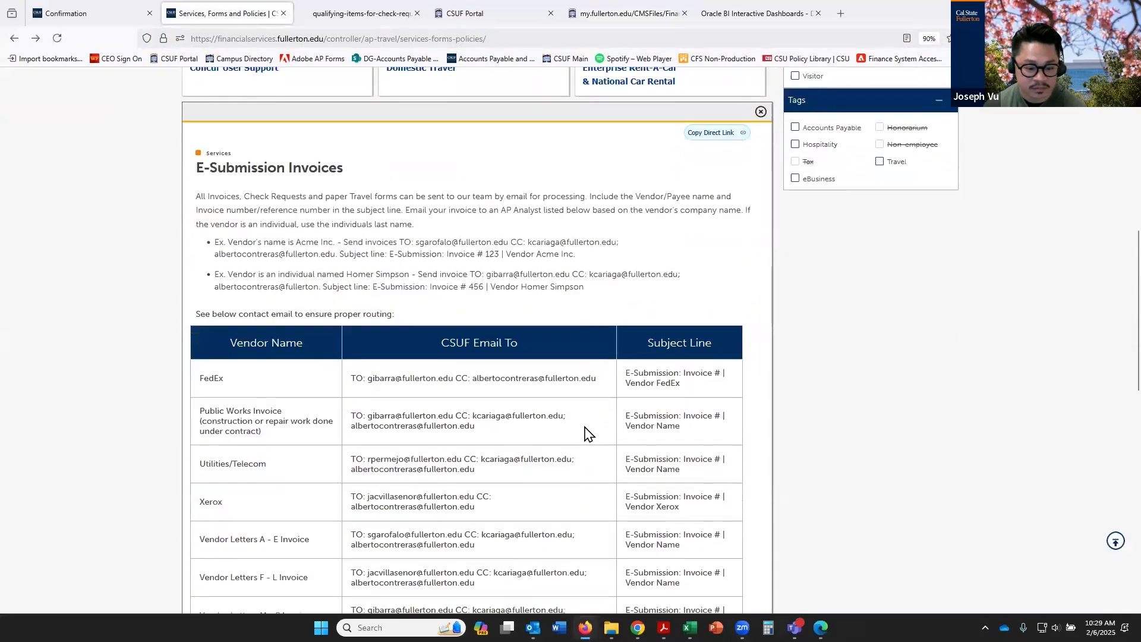
pyautogui.scroll(-10, 585, 431)
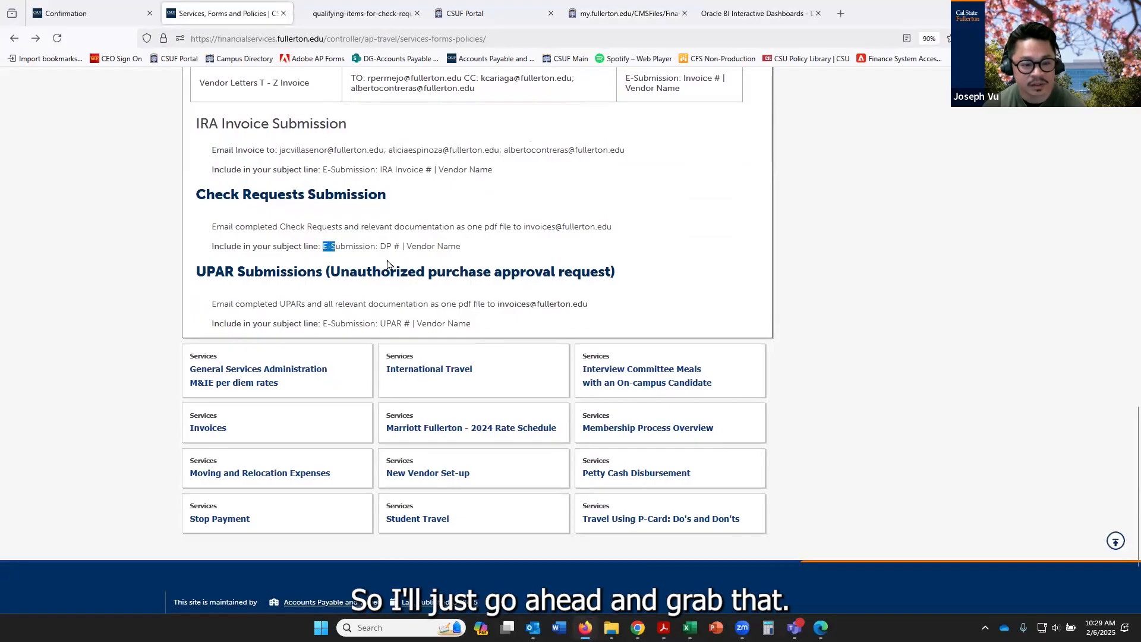
# Copy the Check Requests subject format "E-Submission: DP # | Vendor Name" from the web page into the Outlook email's subject
pyautogui.moveTo(387, 261); pyautogui.dragTo(459, 249)
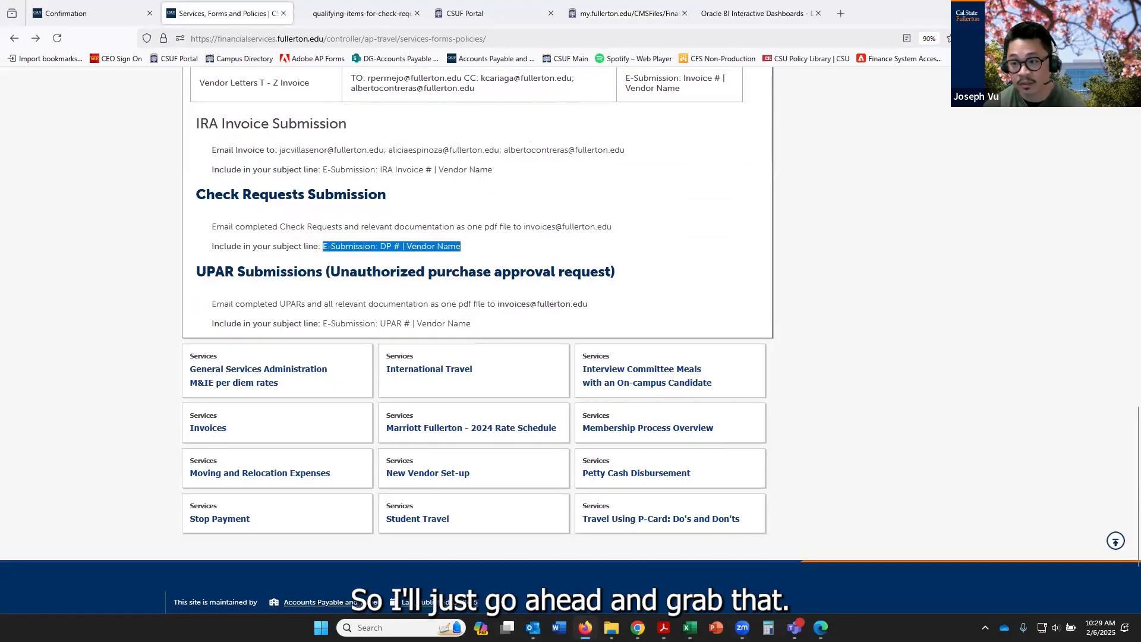
pyautogui.click(1071, 10)
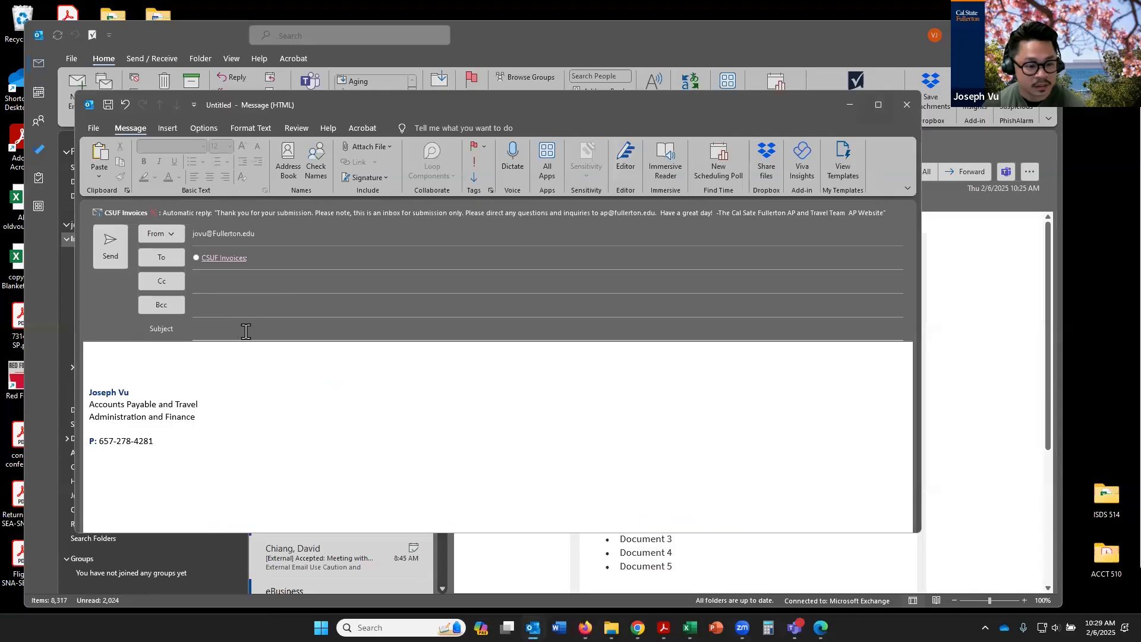
pyautogui.write('E-Submission: DP # | Vendor Name')
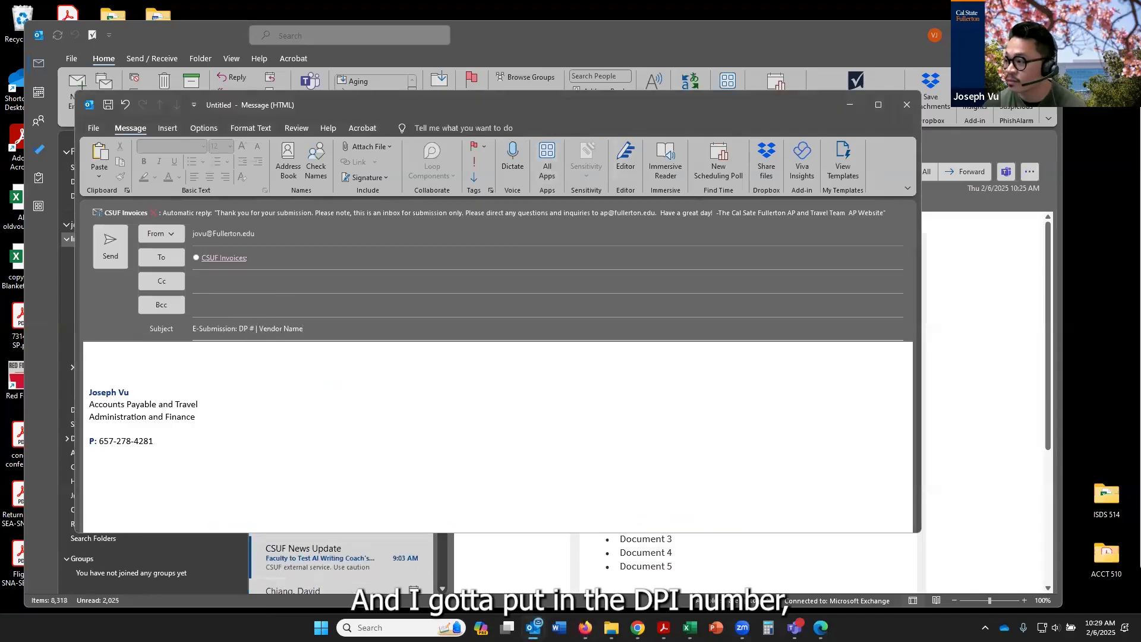
# Open the newest Accounts Payable Check Request PDF from the Downloads folder in File Explorer to look up its DP number
pyautogui.click(611, 627)
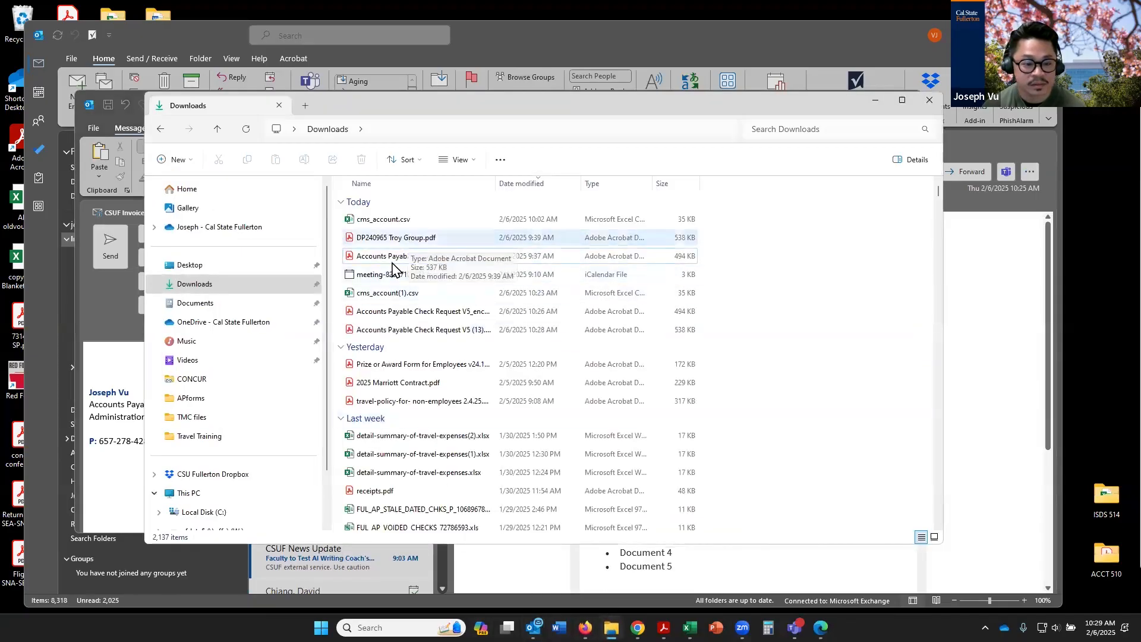
pyautogui.click(224, 292)
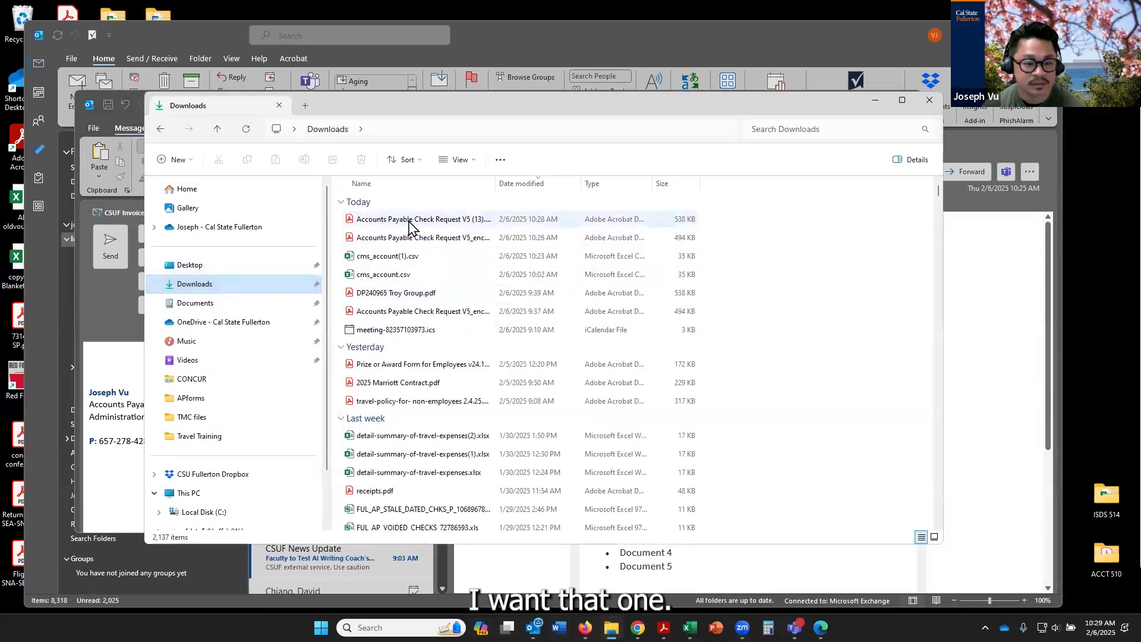
pyautogui.click(416, 220)
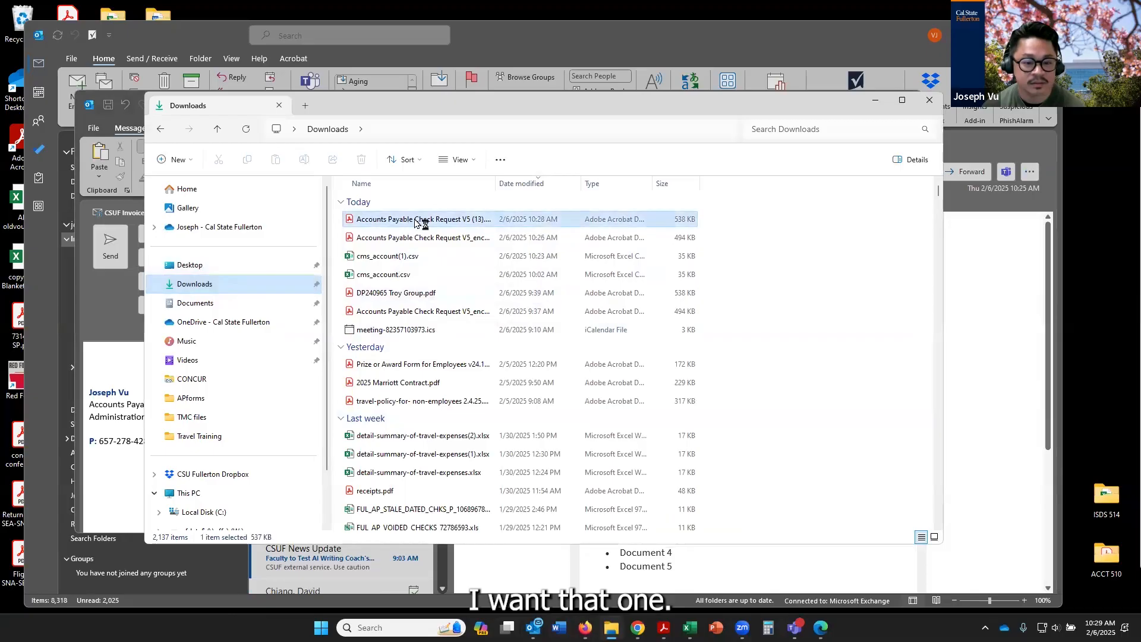
pyautogui.click(877, 102)
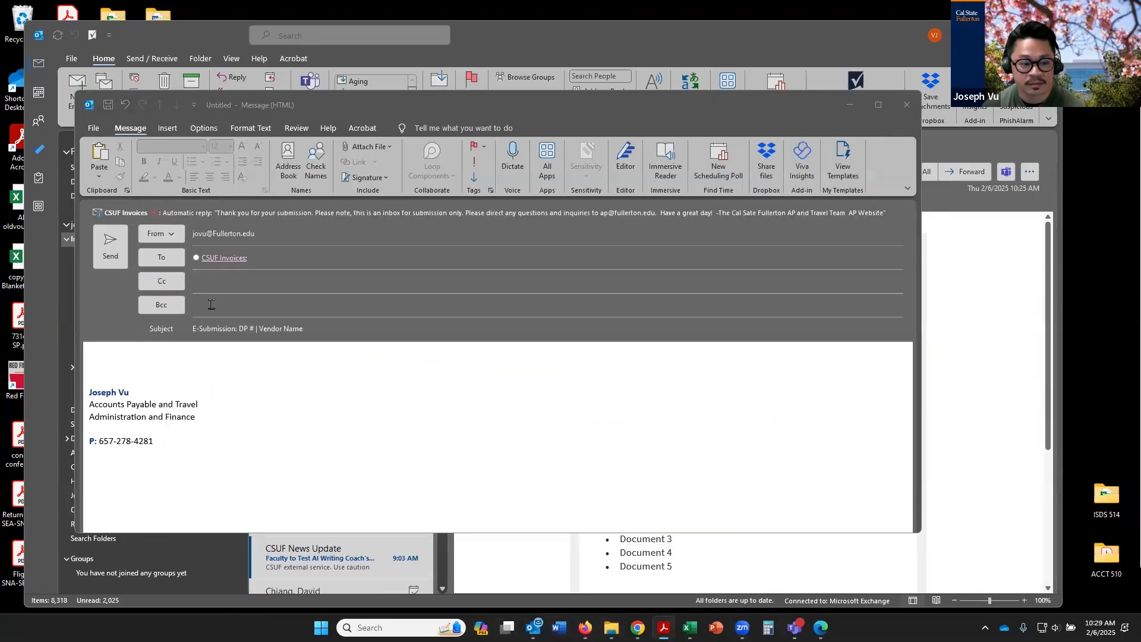
# Complete the email subject as "E-Submission: DP # 240968 | Vendor Name Troy Group" and delete the signature from the message body
pyautogui.click(257, 328)
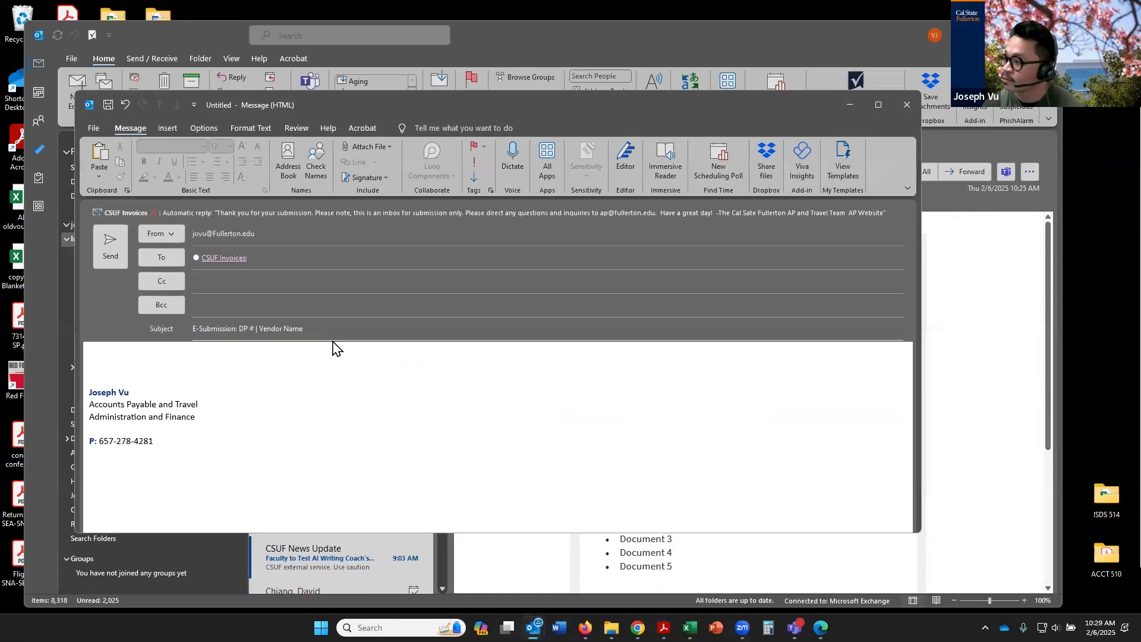
pyautogui.write('240968')
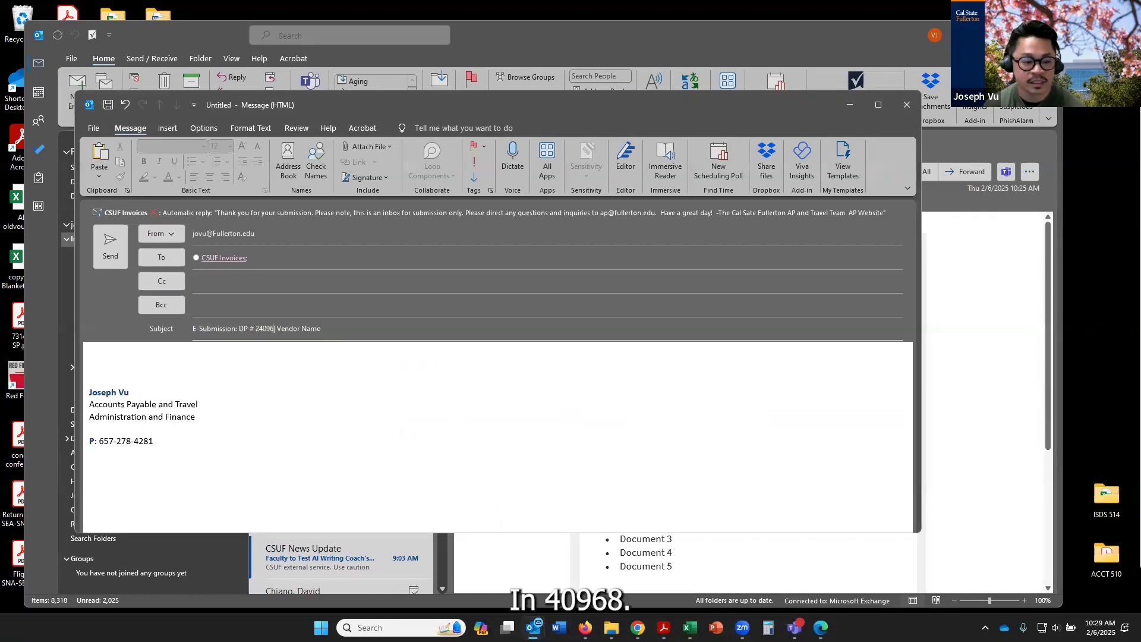
pyautogui.click(343, 328)
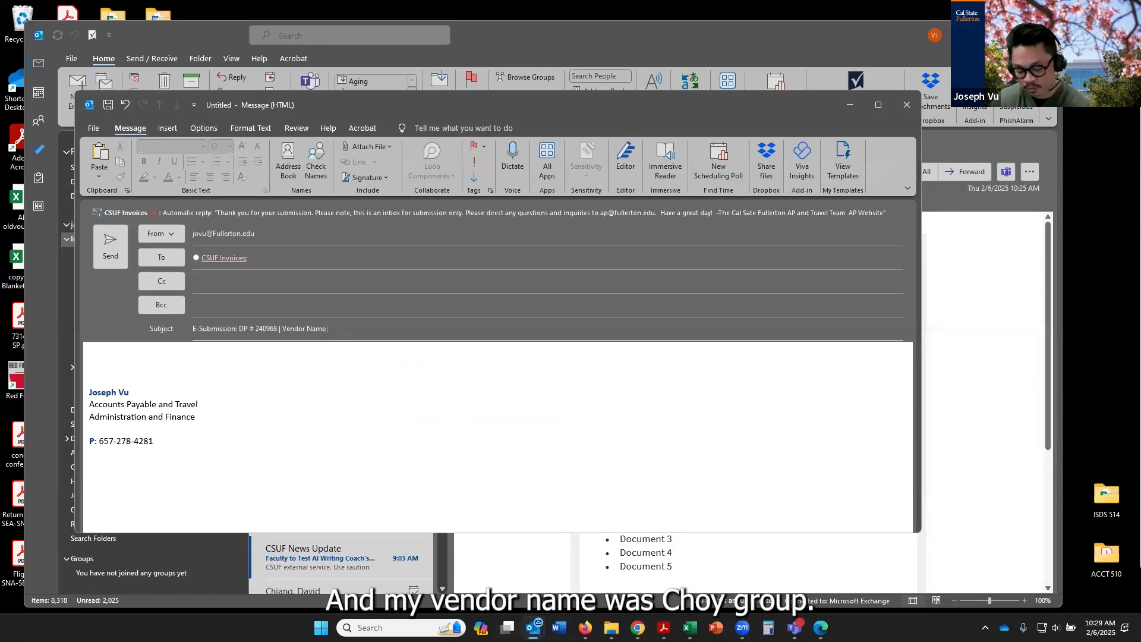
pyautogui.write('Troy Gr')
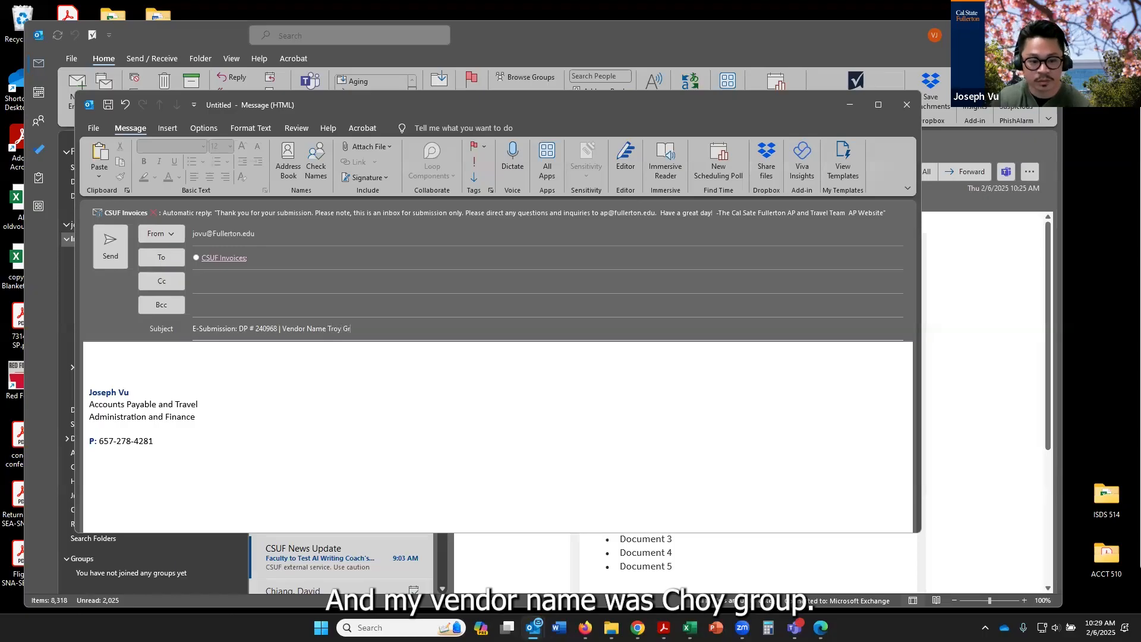
pyautogui.write('oup')
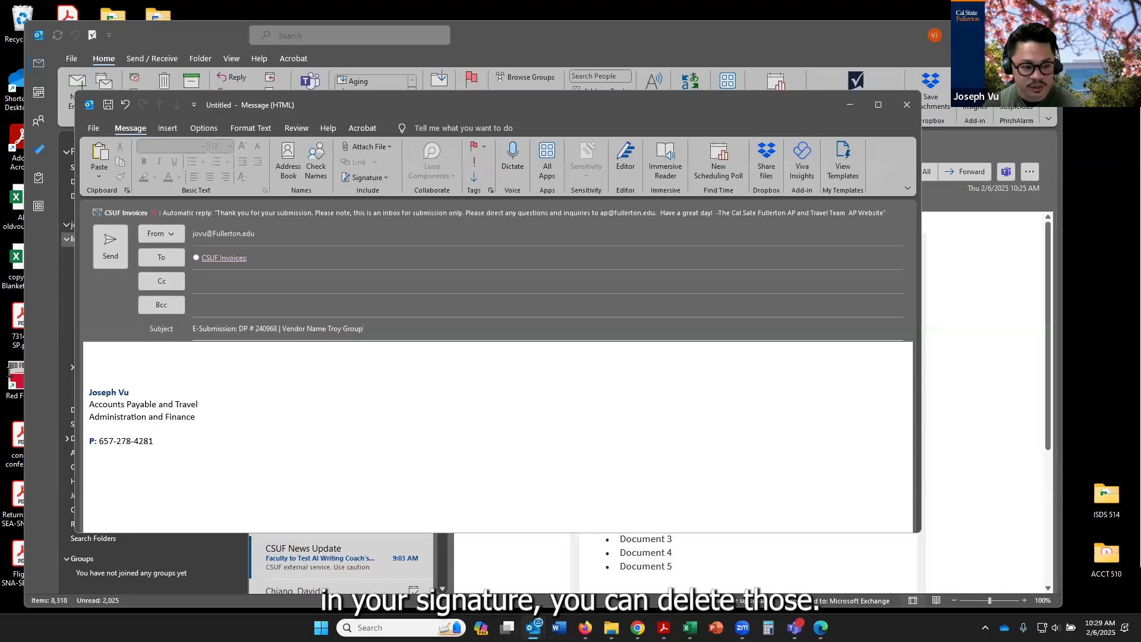
pyautogui.moveTo(205, 465); pyautogui.dragTo(11, 369)
pyautogui.press('BackSpace')
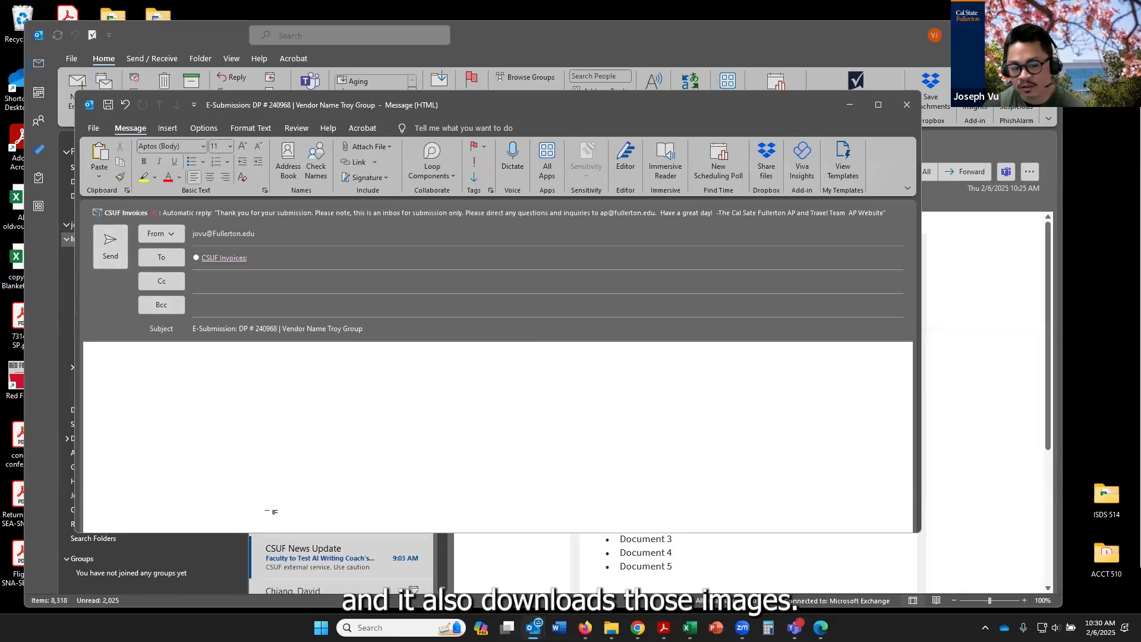
# Attach Accounts Payable Check Request V5 (13).pdf from the recent items to the email, and remove the attachment
pyautogui.click(364, 151)
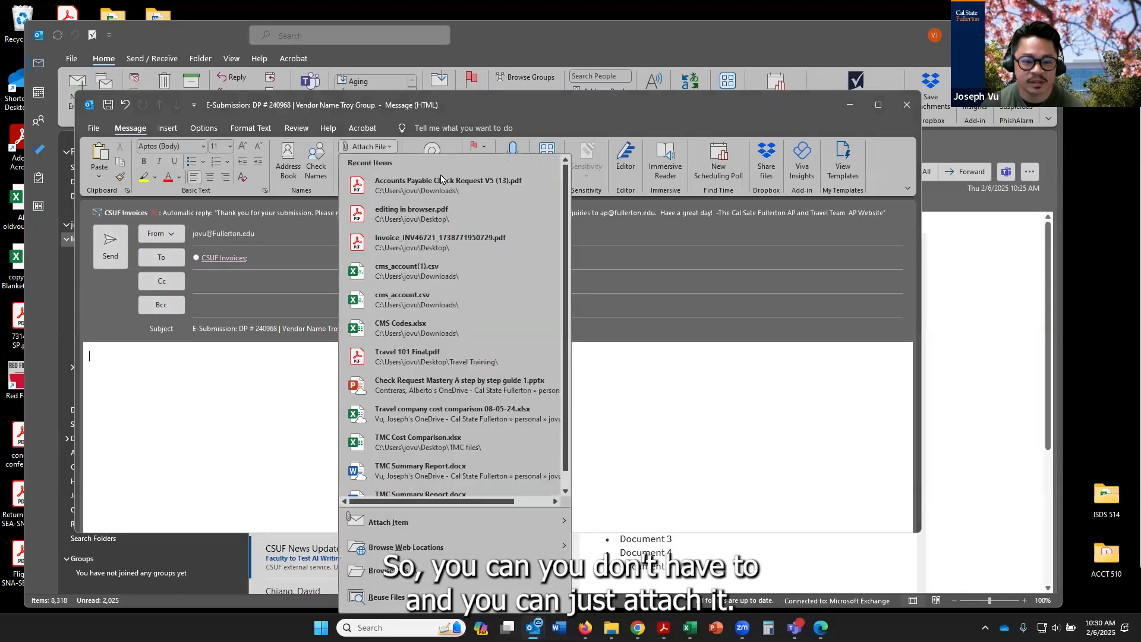
pyautogui.click(441, 182)
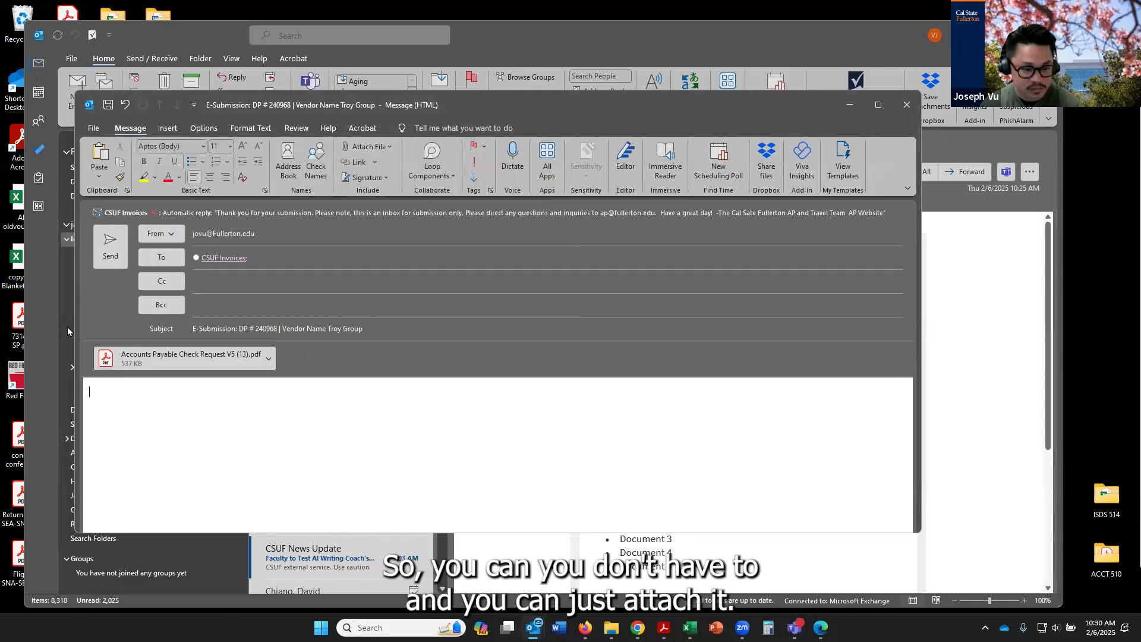
pyautogui.click(131, 360)
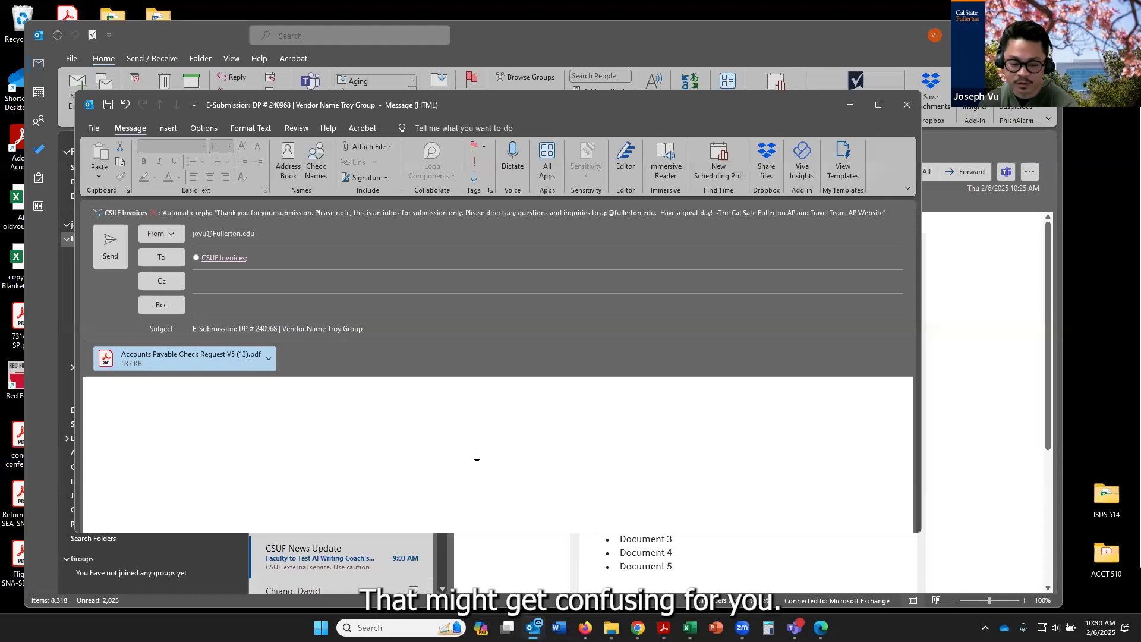
pyautogui.press('Delete')
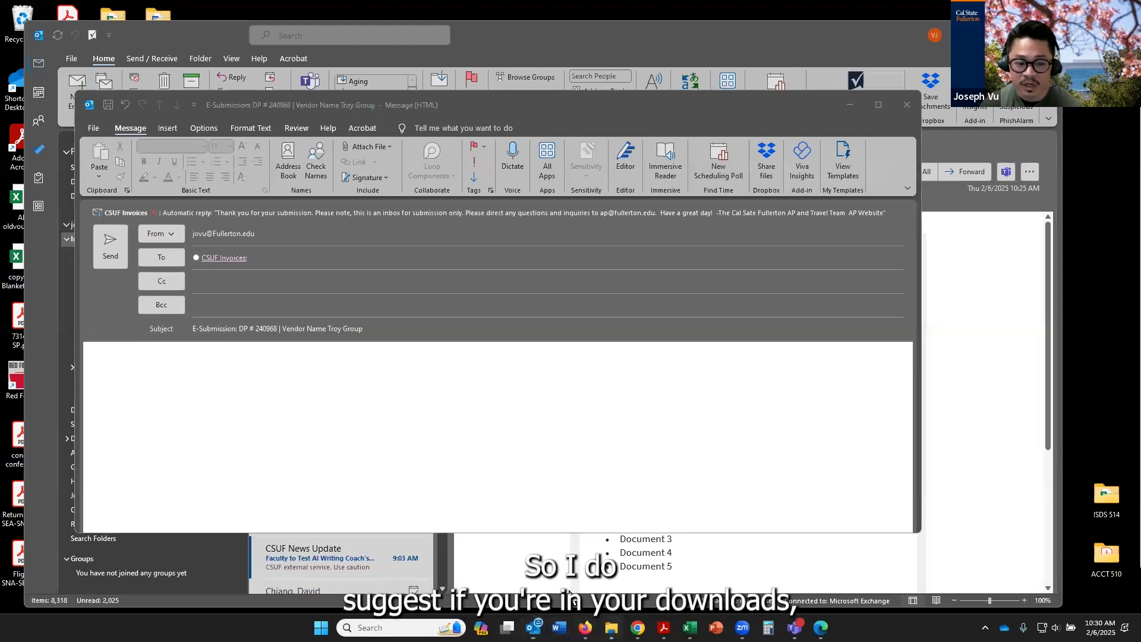
# Rename the newest Accounts Payable Check Request PDF in the Downloads folder to "DP240968 Troy Group.pdf", closing it in Acrobat if it is open
pyautogui.click(611, 627)
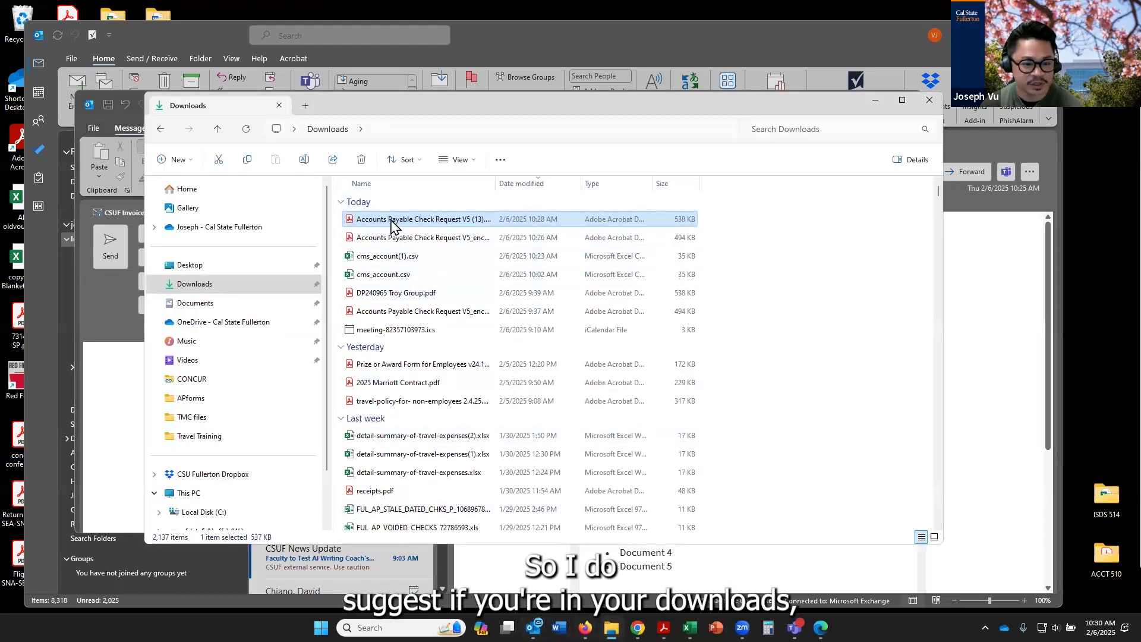
pyautogui.click(415, 224)
pyautogui.write('DP240')
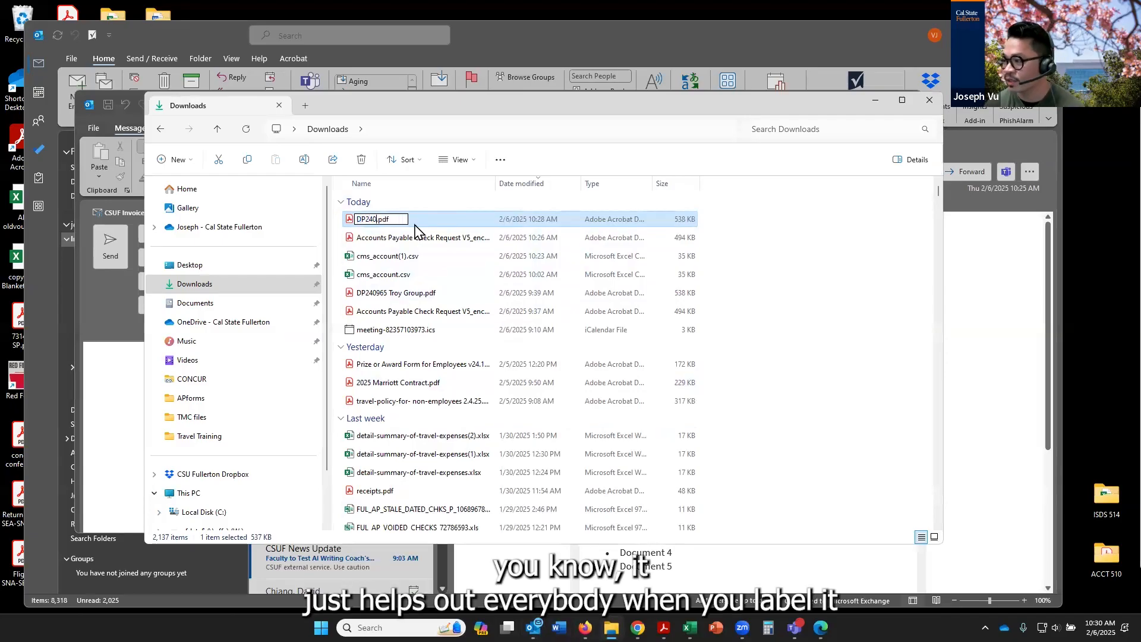
pyautogui.write('968 Troy ')
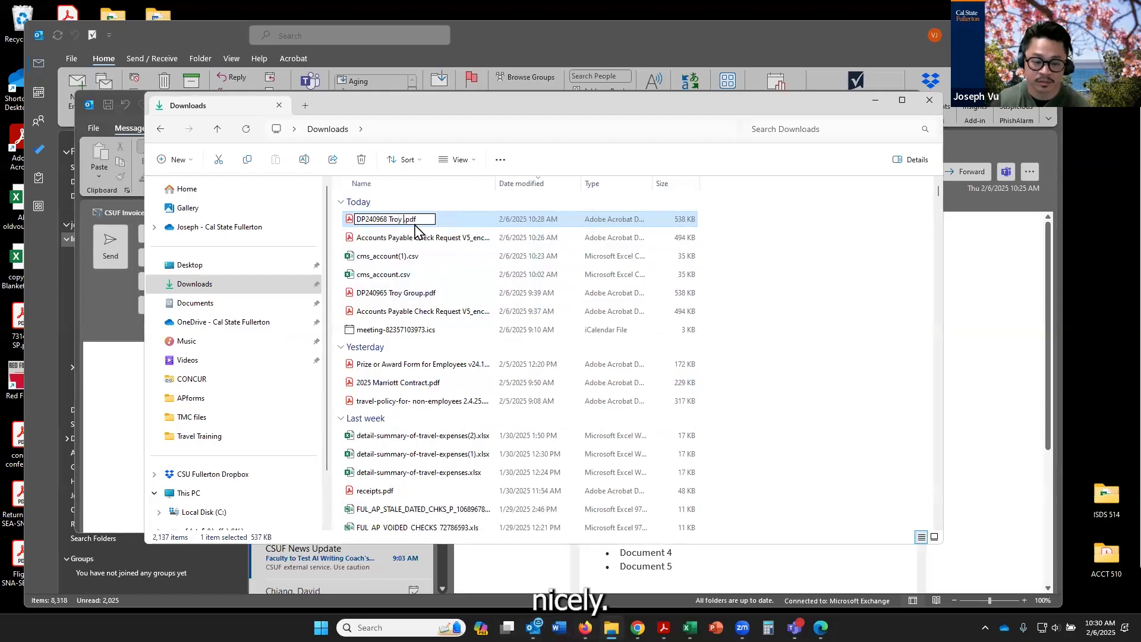
pyautogui.write('Group')
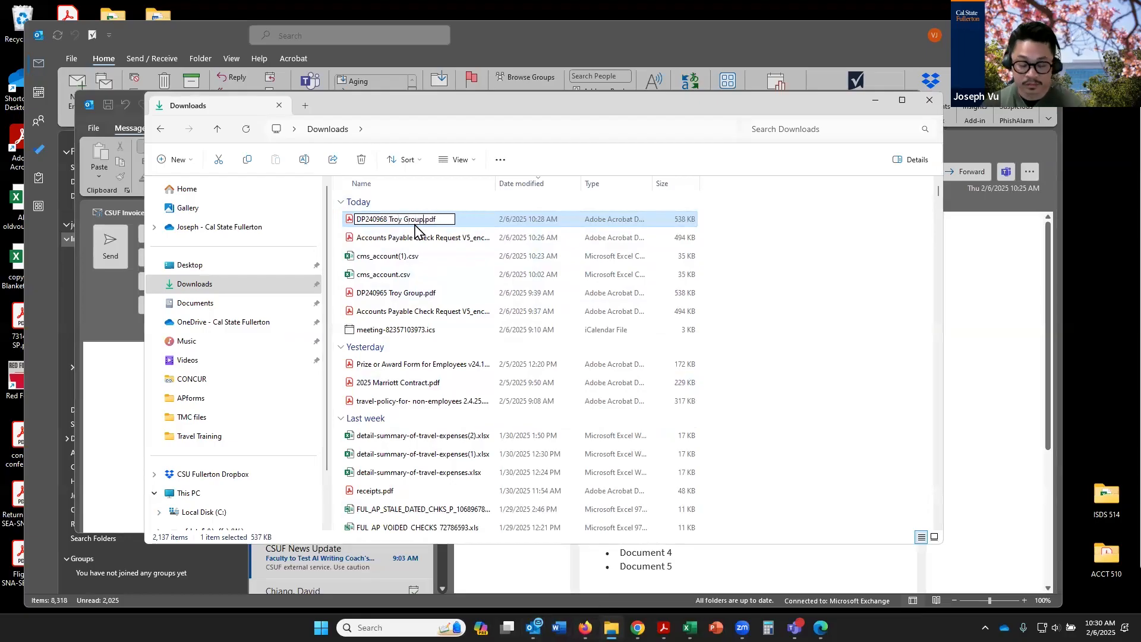
pyautogui.press('Return')
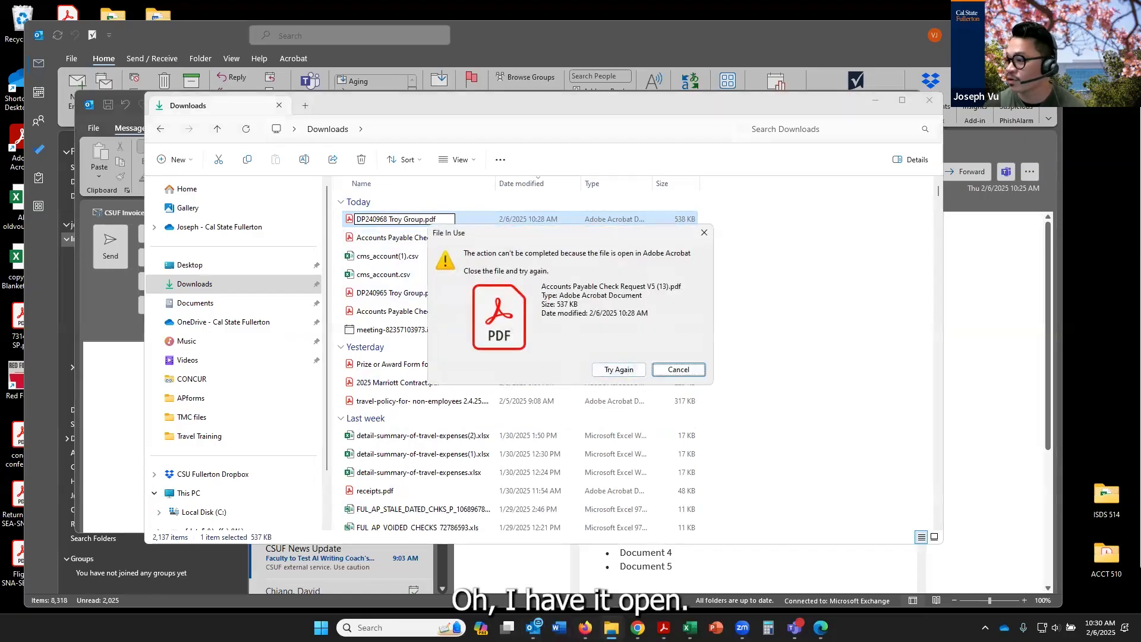
pyautogui.click(618, 369)
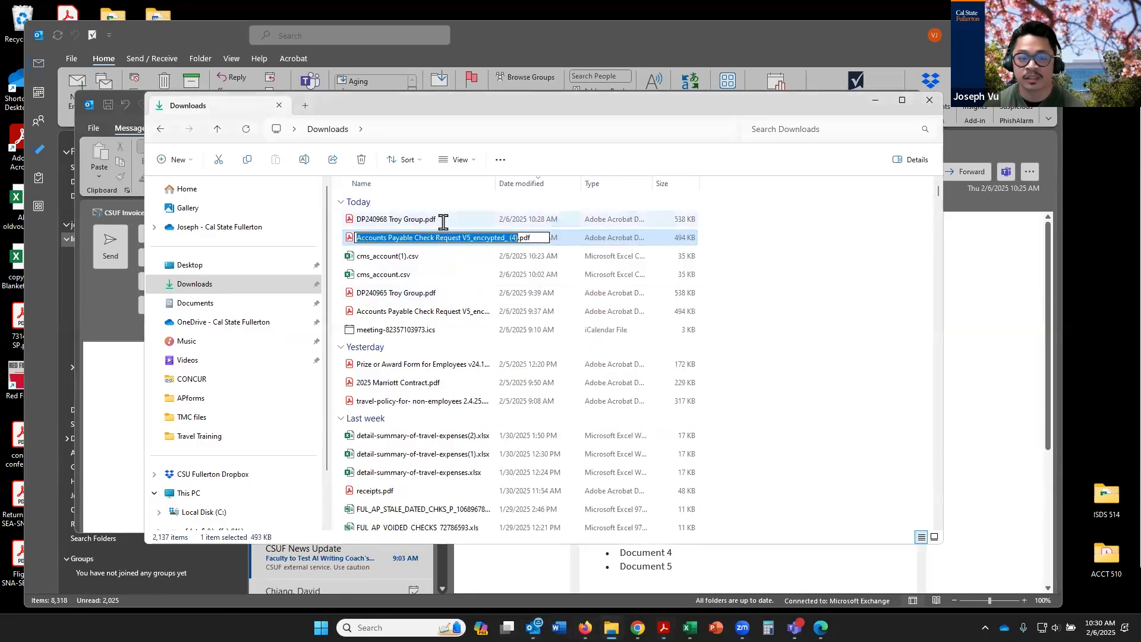
# Attach DP240968 Troy Group.pdf from Downloads to the email, send it to CSUF Invoices, and close the file window
pyautogui.click(440, 221)
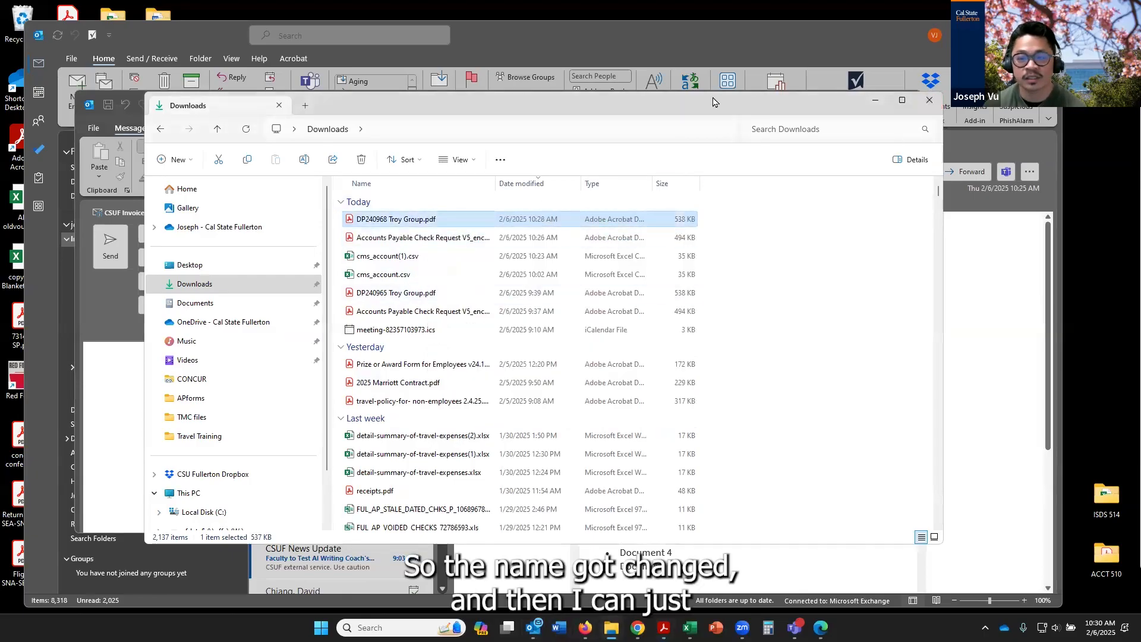
pyautogui.moveTo(723, 107); pyautogui.dragTo(1140, 178)
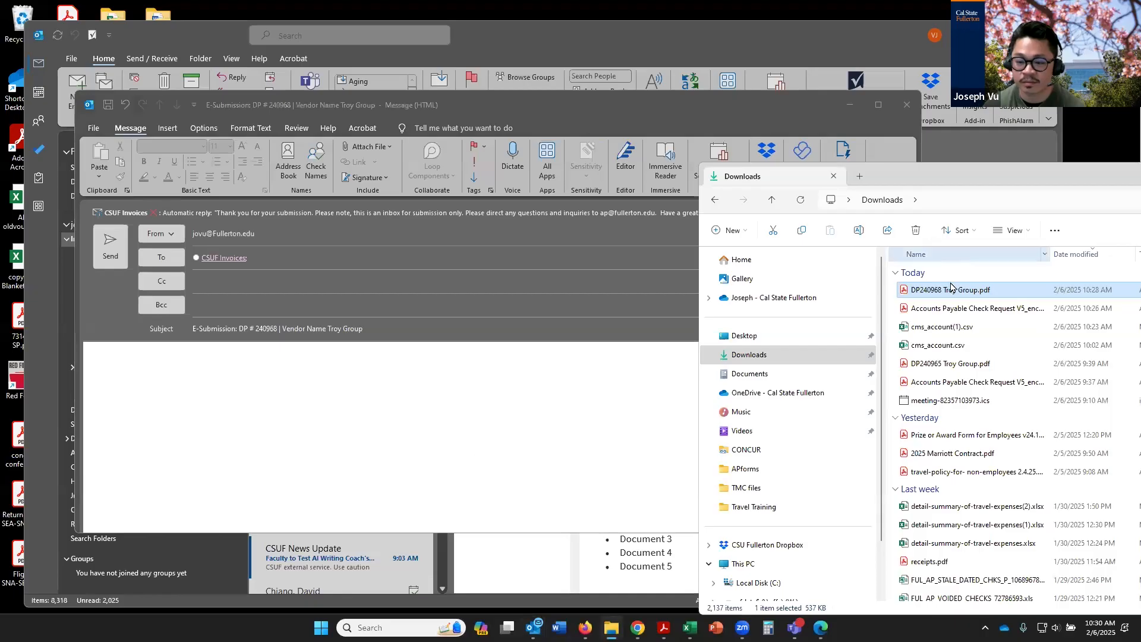
pyautogui.moveTo(954, 289); pyautogui.dragTo(483, 409)
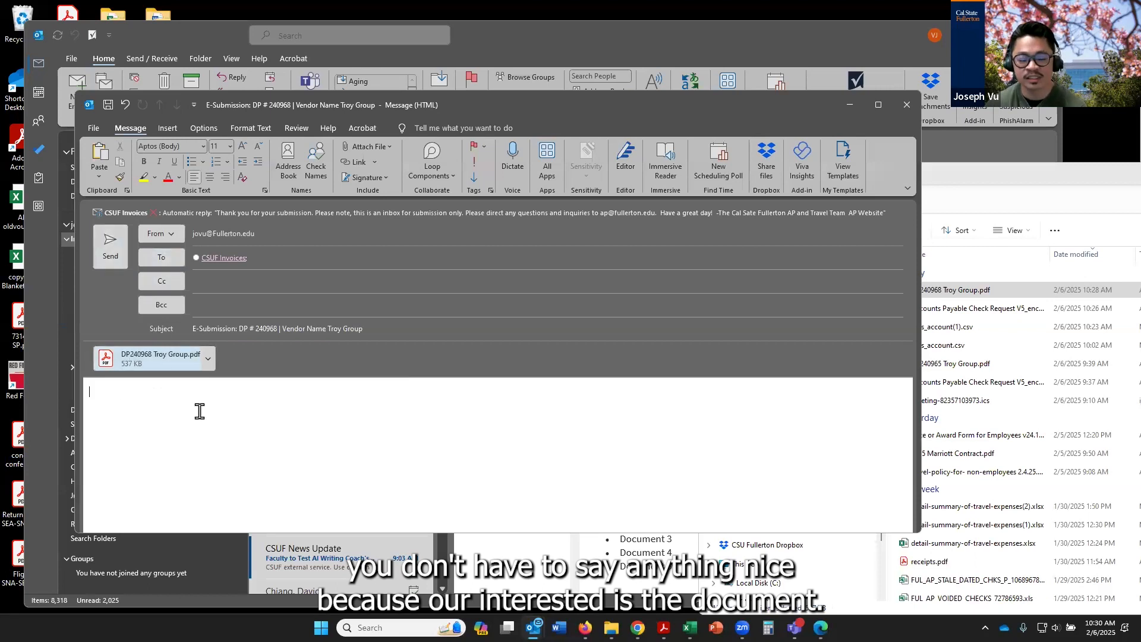
pyautogui.click(98, 249)
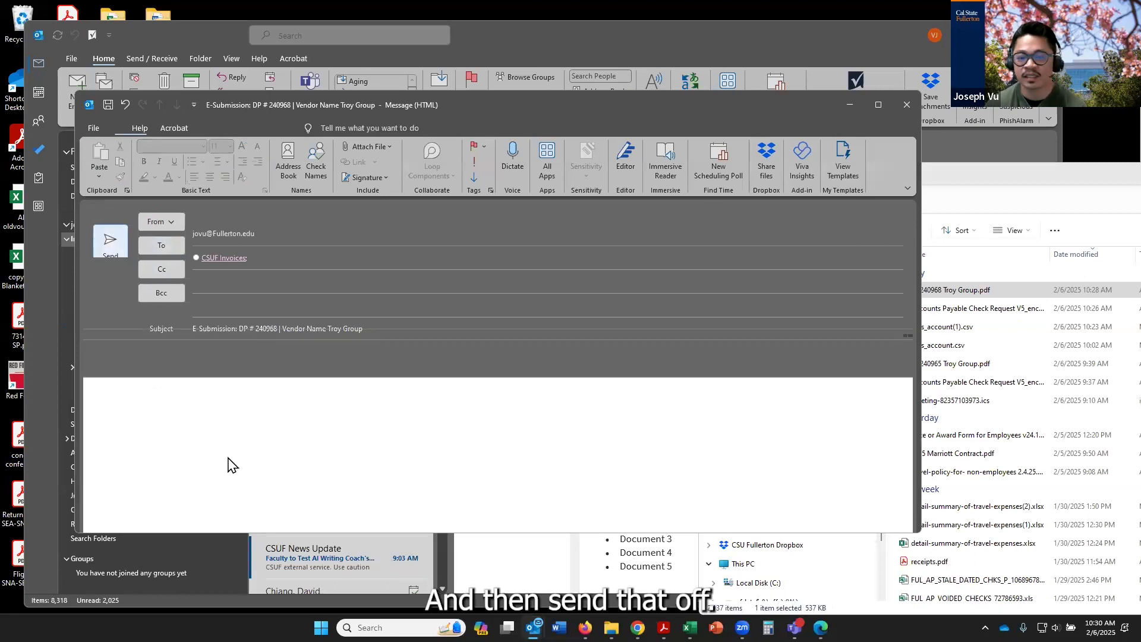
pyautogui.moveTo(970, 146); pyautogui.dragTo(713, 127)
pyautogui.click(1117, 129)
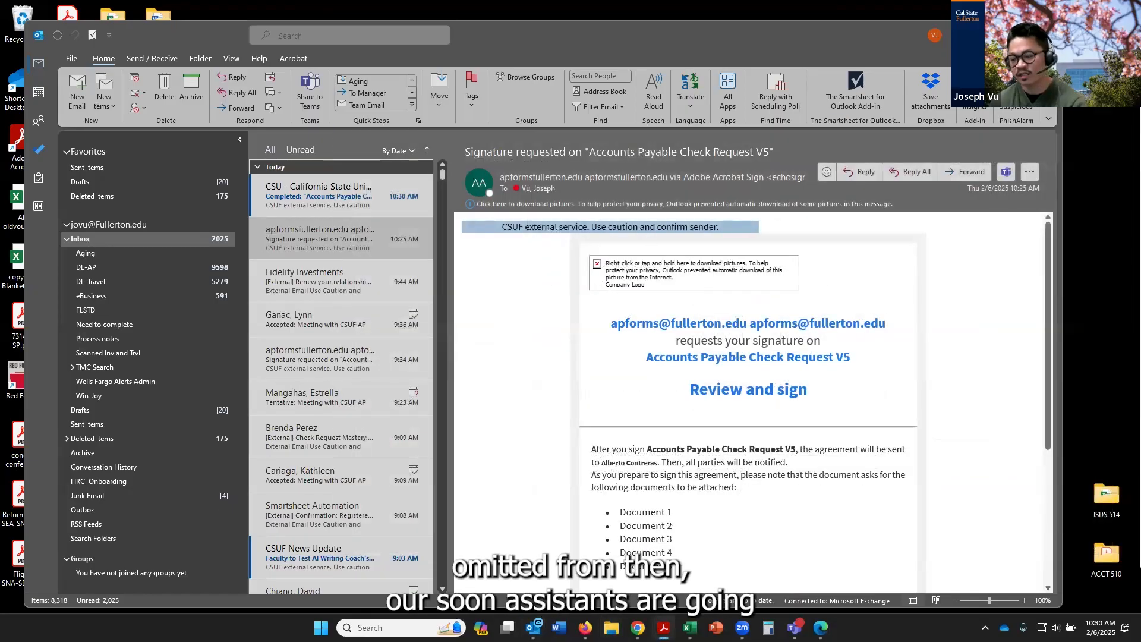